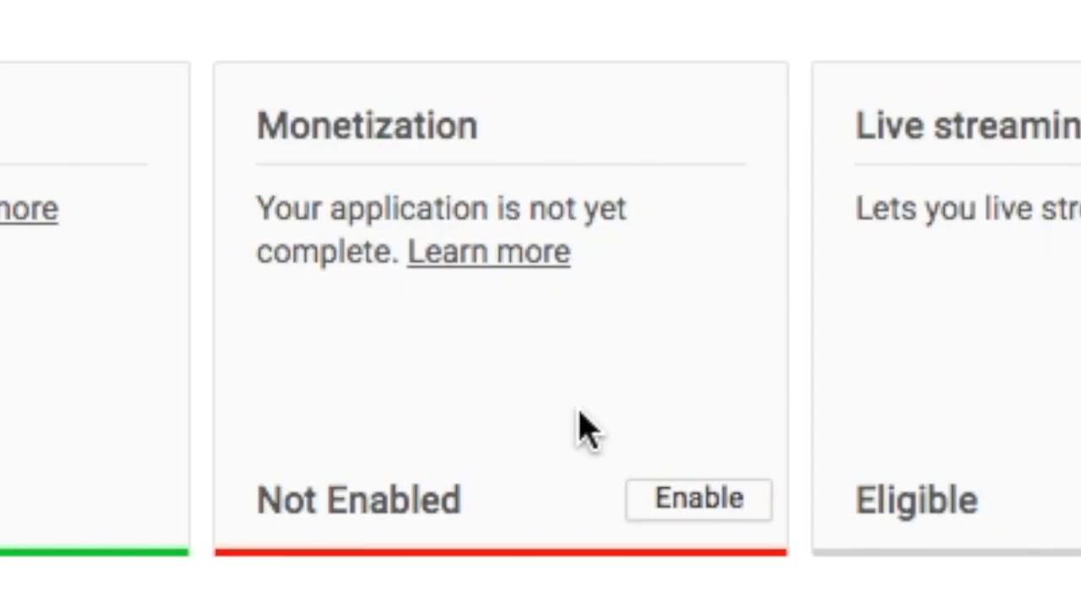
pyautogui.click(710, 505)
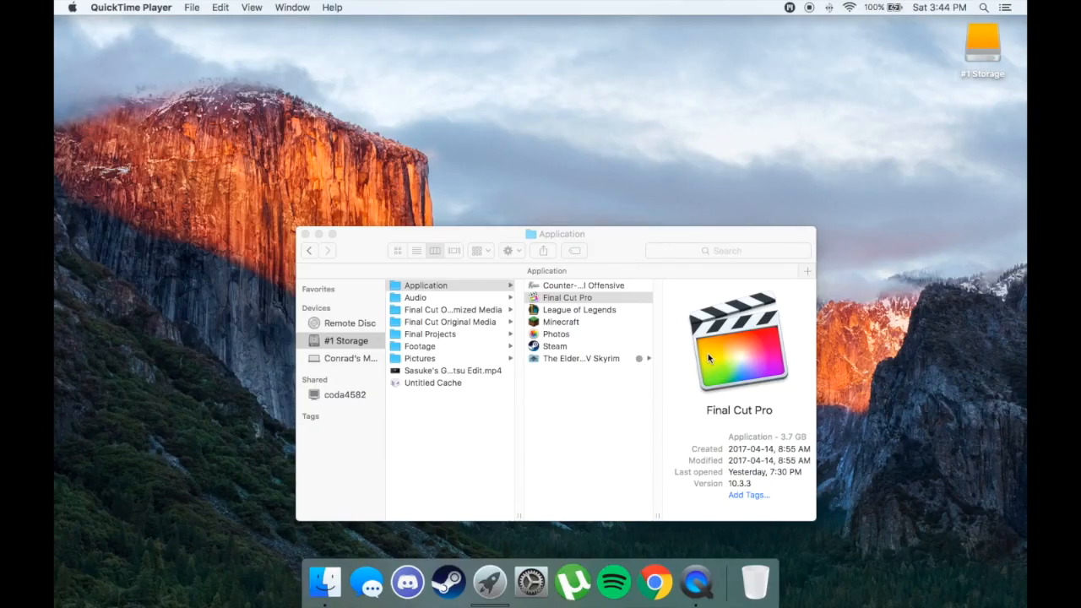
pyautogui.click(596, 305)
pyautogui.rightClick(595, 304)
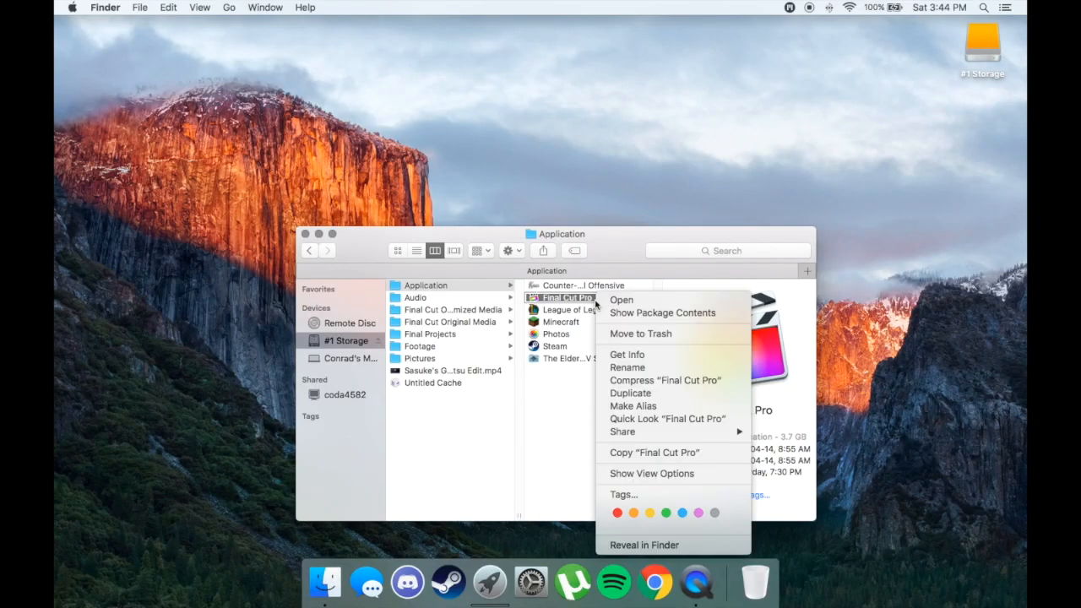
pyautogui.click(725, 169)
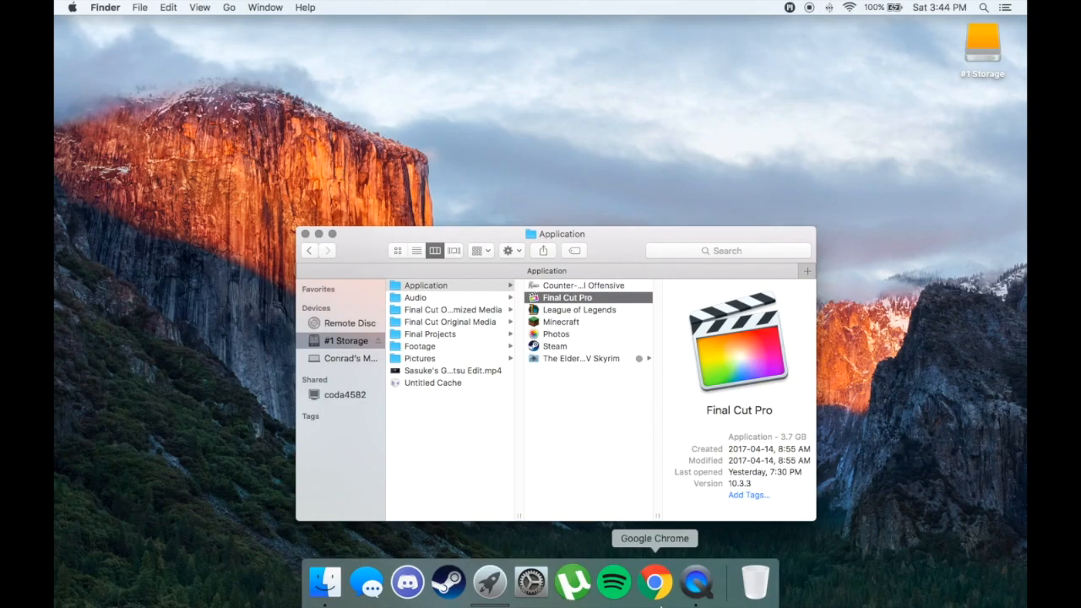
# Switch to Google Chrome and go to the YouTube home page at youtube.com/?hl=en&gl=CA.
pyautogui.click(659, 600)
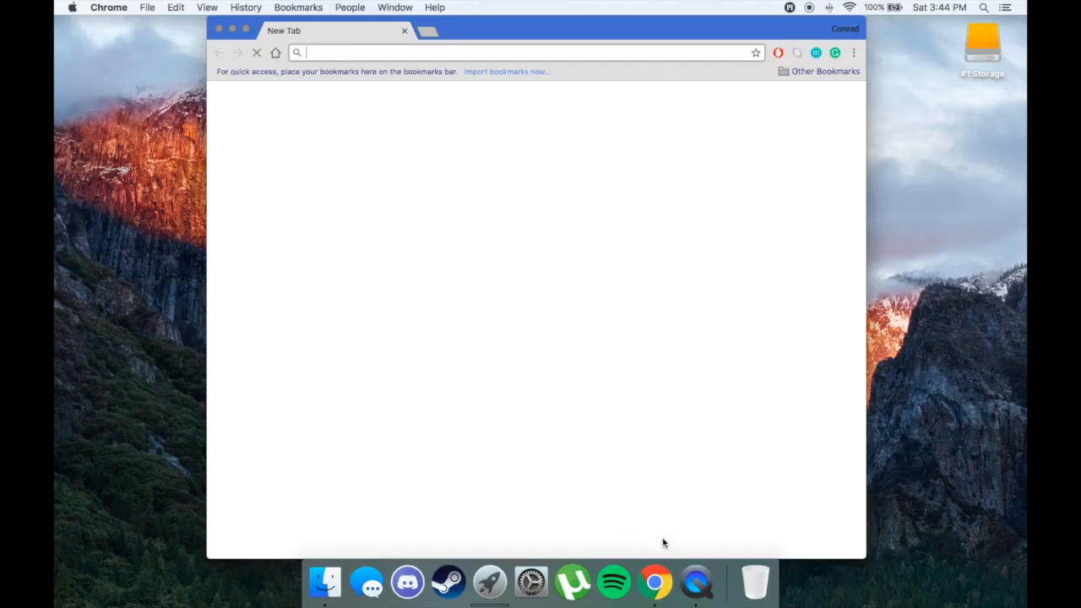
pyautogui.write('youtube.com/?hl=en&gl=CA')
pyautogui.press('Return')
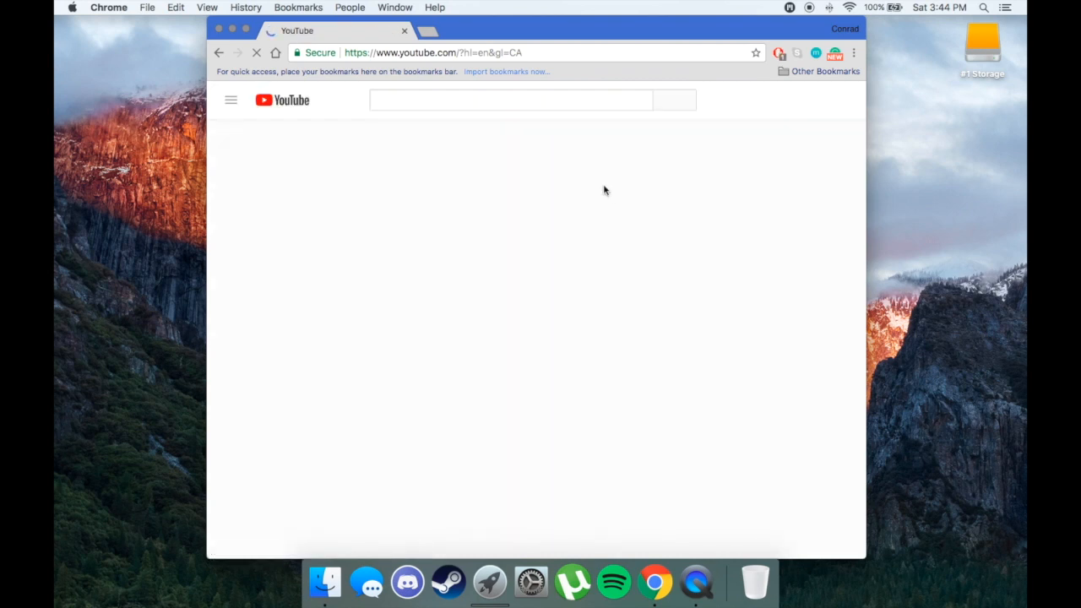
# Search YouTube for "top 10 battles in naruto".
pyautogui.write('top 10 ')
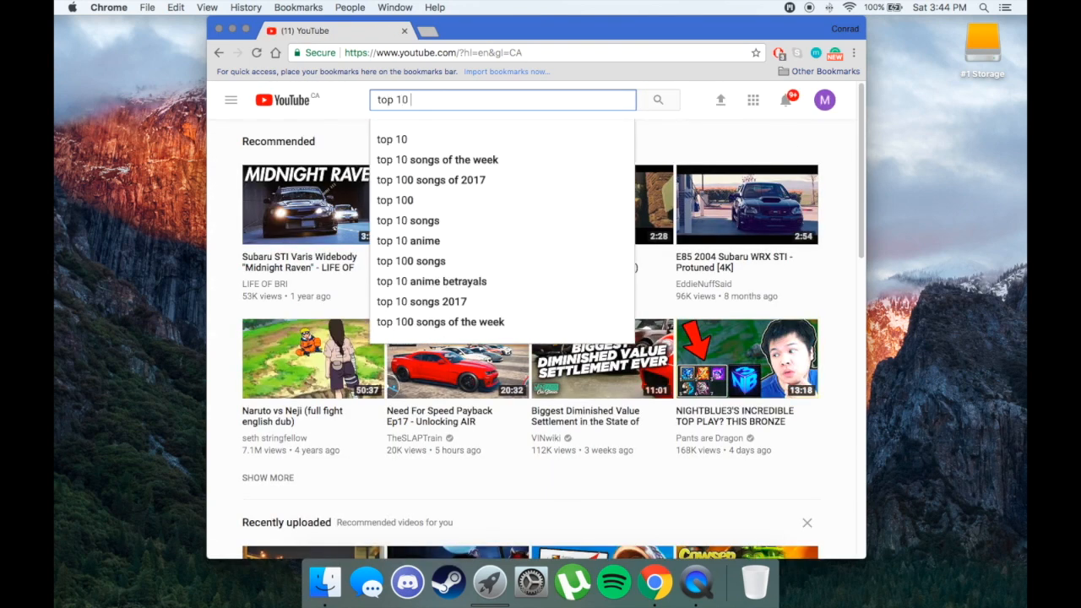
pyautogui.write('battles in na')
pyautogui.press('Down')
pyautogui.press('Return')
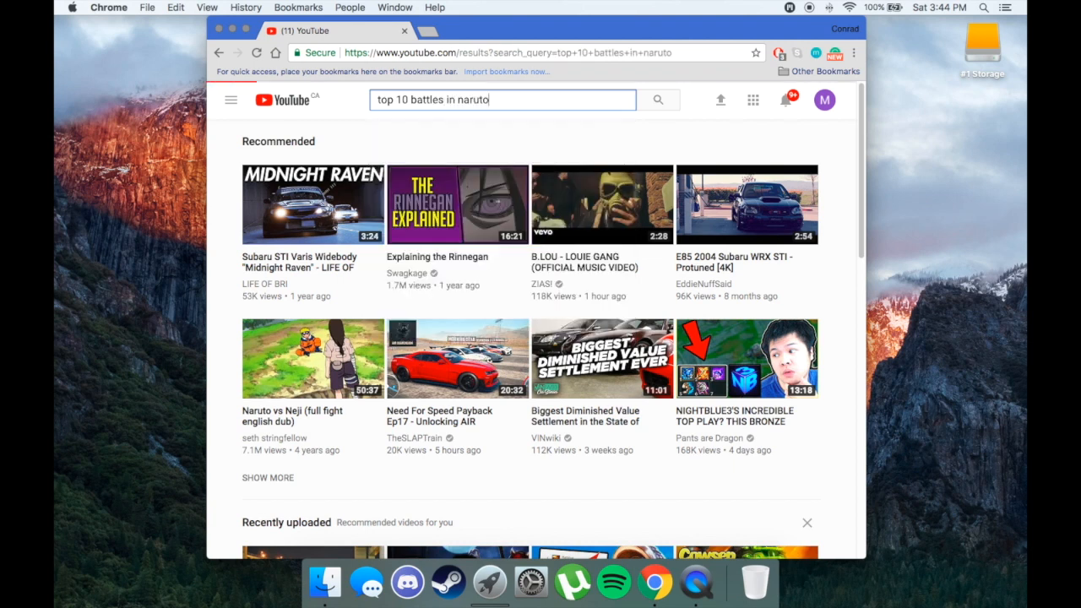
# Open the Top 10 Naruto Battles video in a full-screen browser window and move playback to about 5:32.
pyautogui.click(457, 185)
pyautogui.click(246, 29)
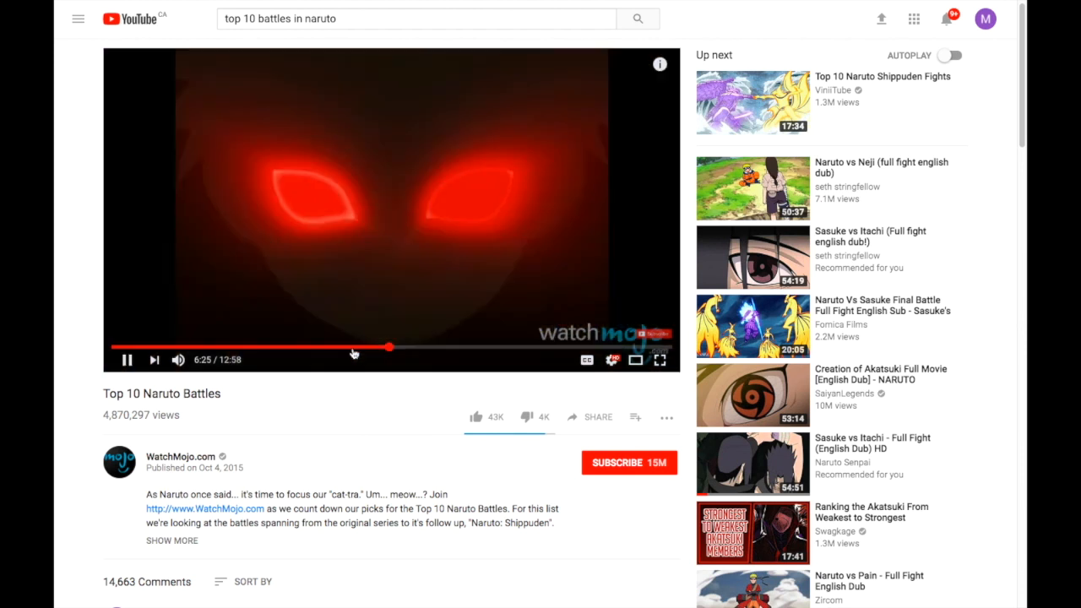
pyautogui.moveTo(354, 353)
pyautogui.mouseDown()
pyautogui.moveTo(321, 353)
pyautogui.moveTo(350, 353)
pyautogui.mouseUp()
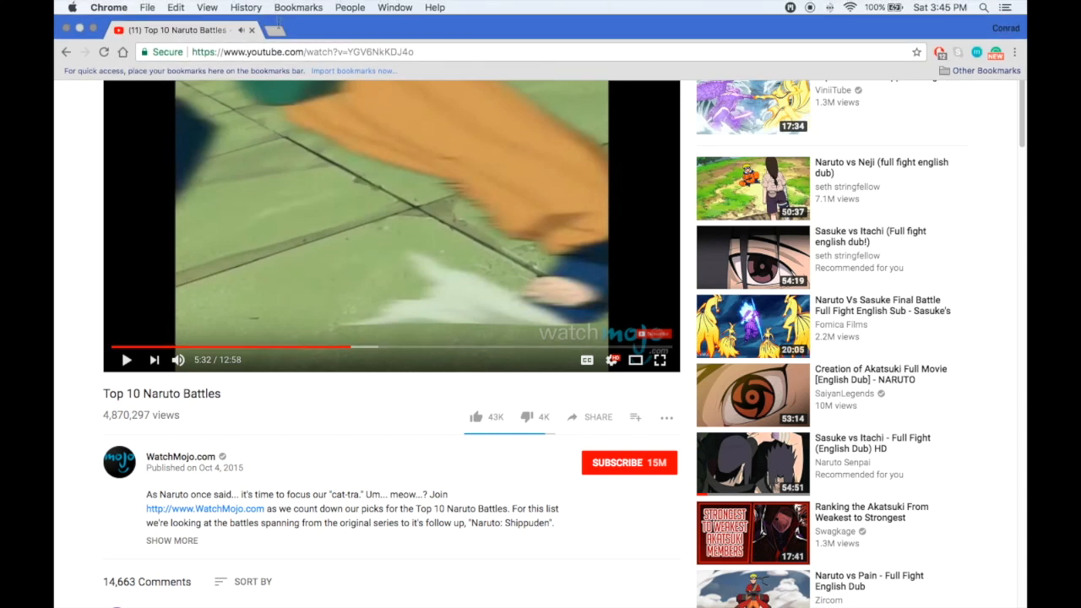
# Open SoundCloud in a new full-screen browser tab and show the account's liked tracks.
pyautogui.click(277, 31)
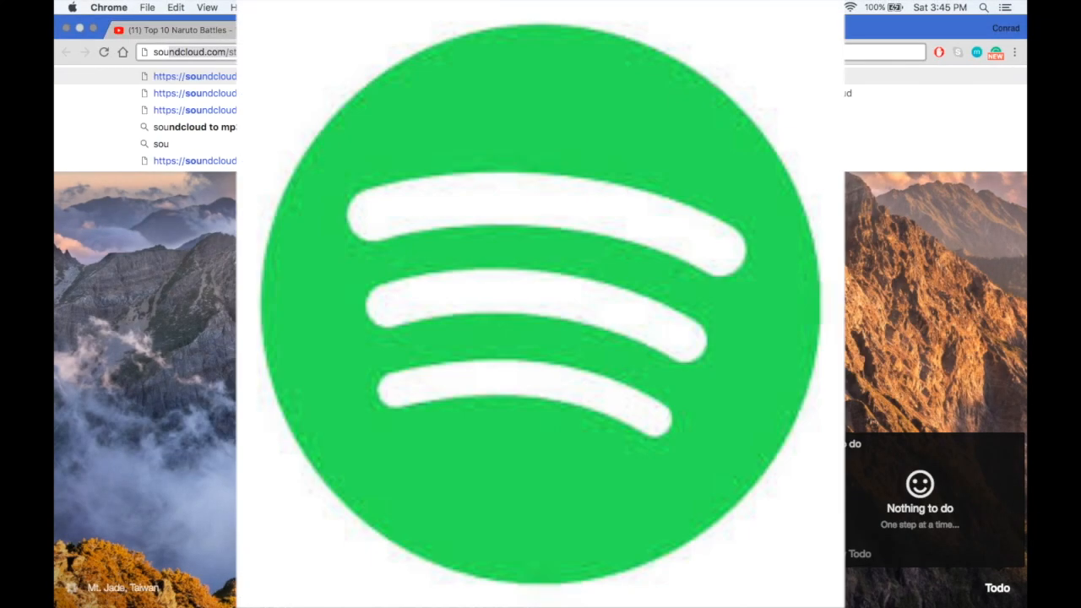
pyautogui.press('Return')
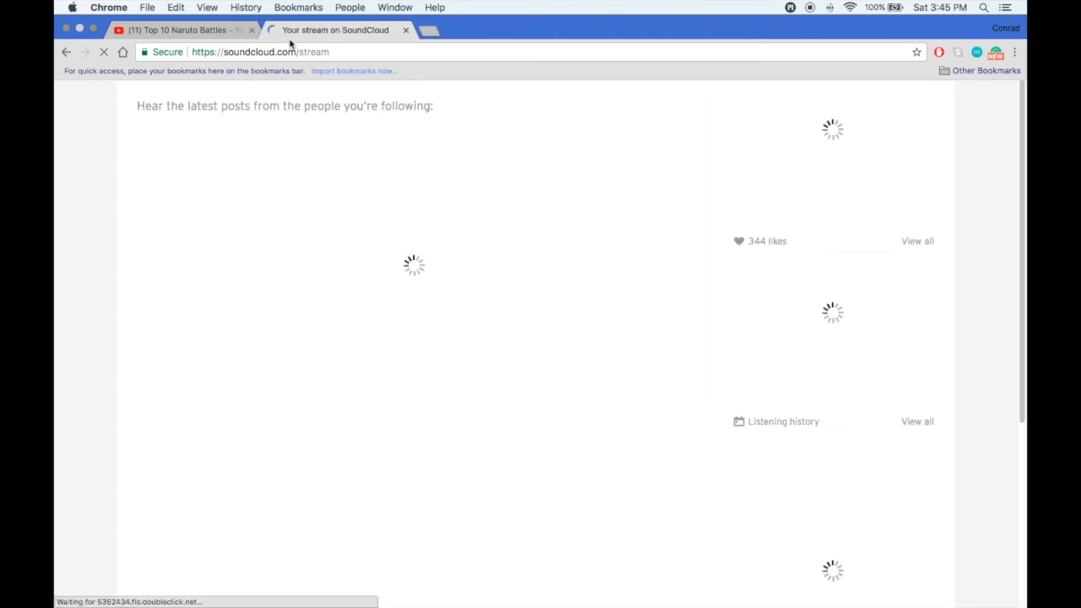
pyautogui.press('ctrl+super+f')
pyautogui.click(832, 15)
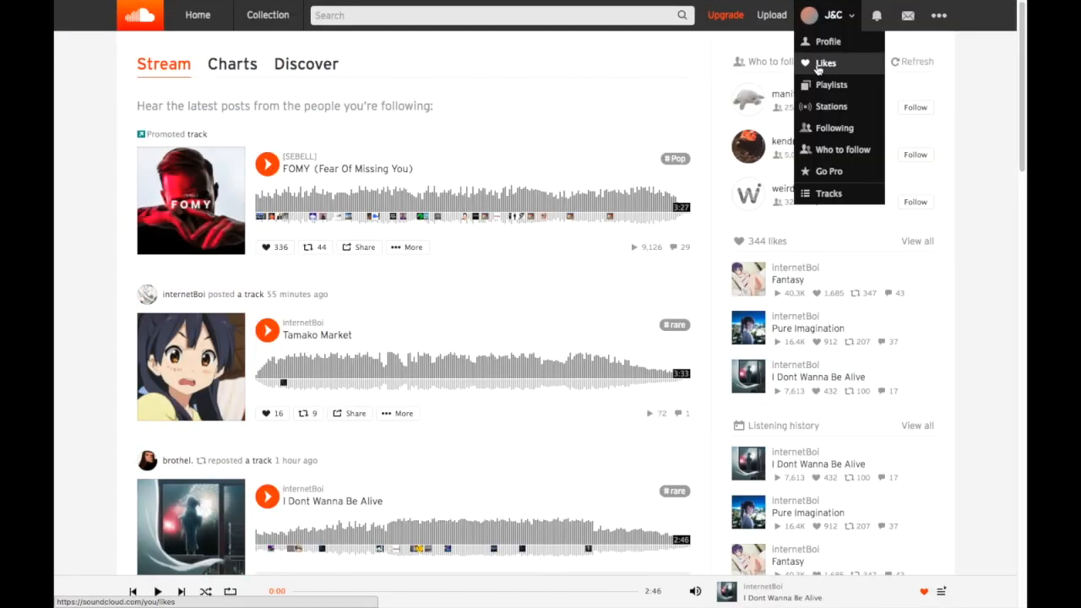
pyautogui.click(818, 66)
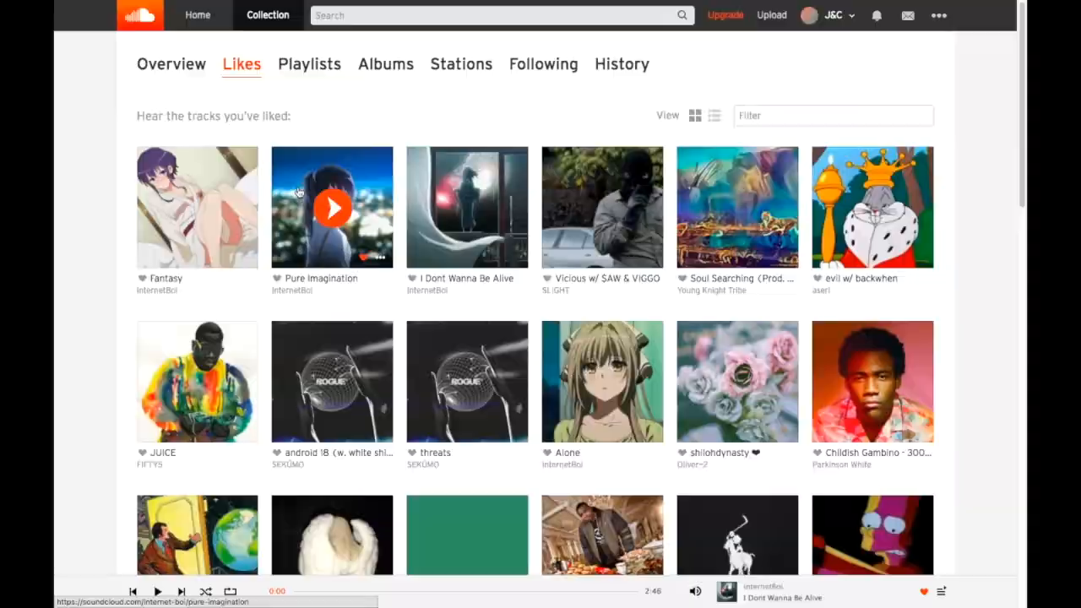
# Play the liked track Pure Imagination, check the additional options on its page, and pause it.
pyautogui.click(334, 208)
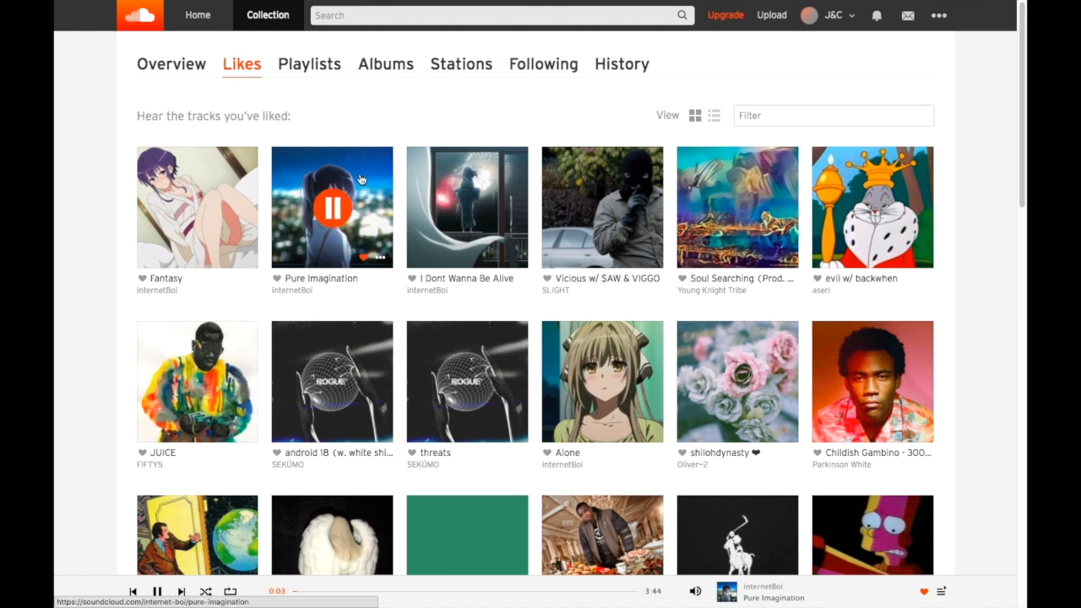
pyautogui.click(360, 176)
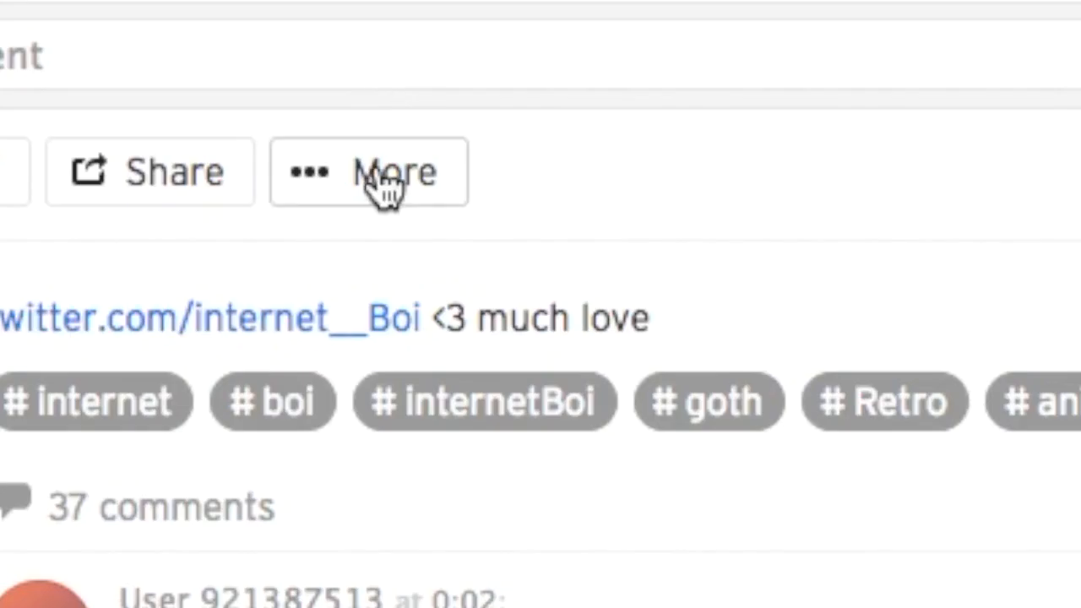
pyautogui.click(384, 172)
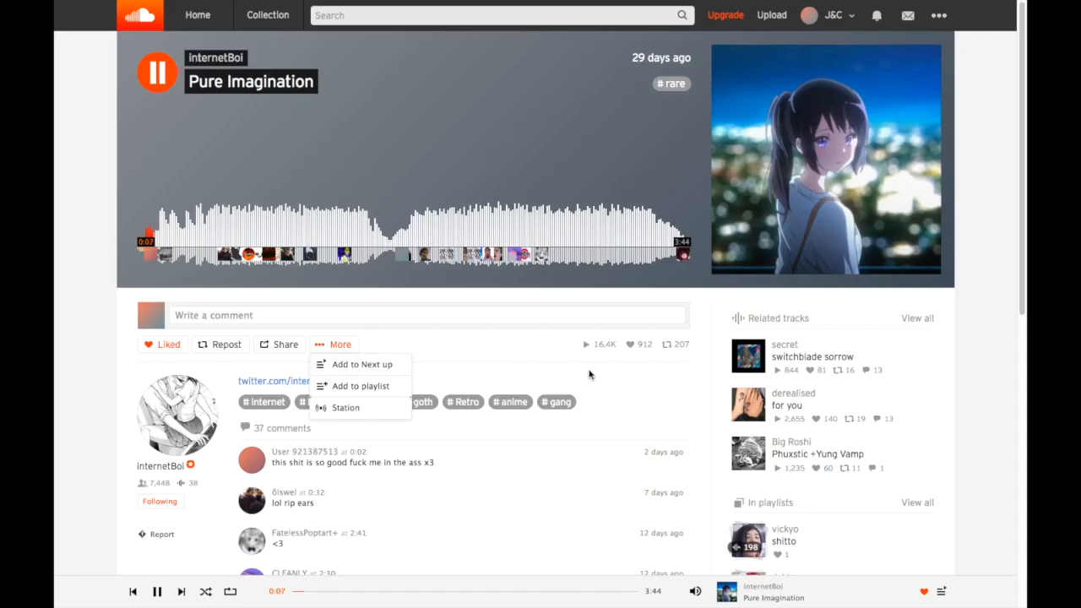
pyautogui.click(560, 335)
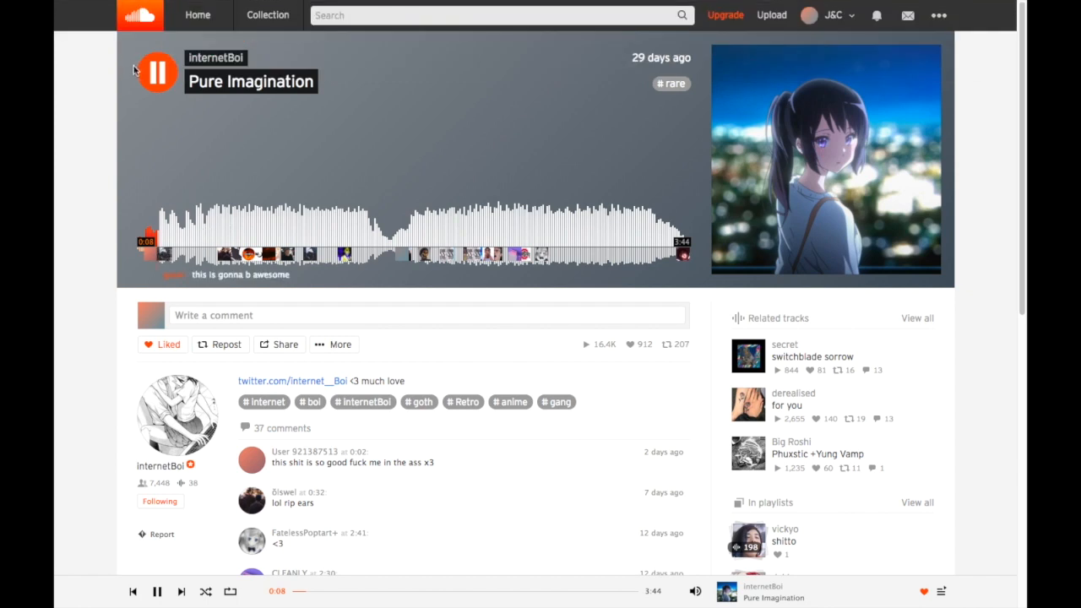
pyautogui.press('space')
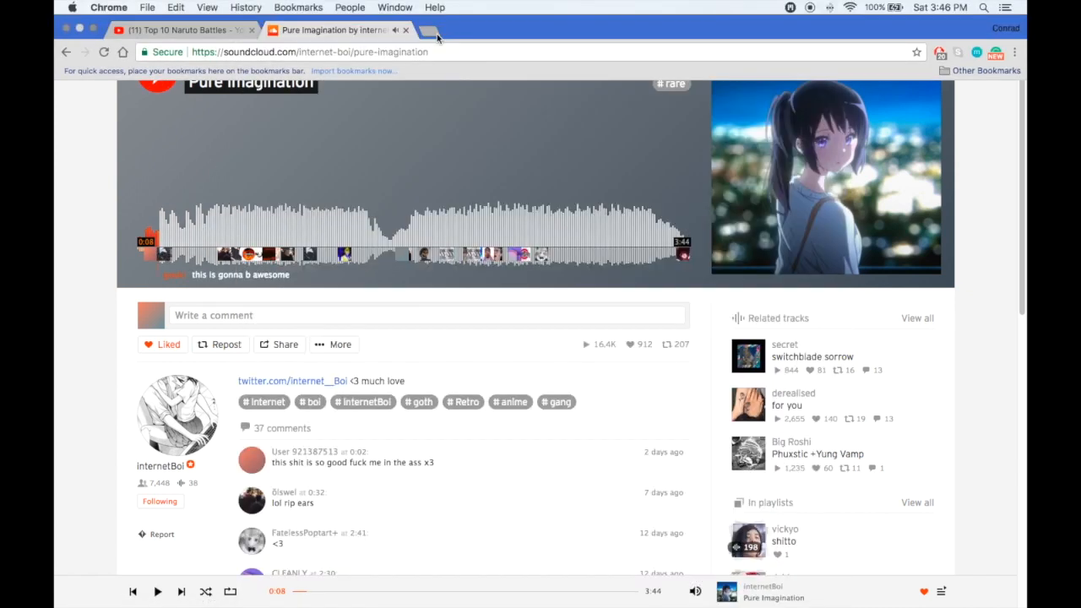
# Search the web for "soundcloud to mp3" in a new browser tab.
pyautogui.click(432, 32)
pyautogui.write('sound')
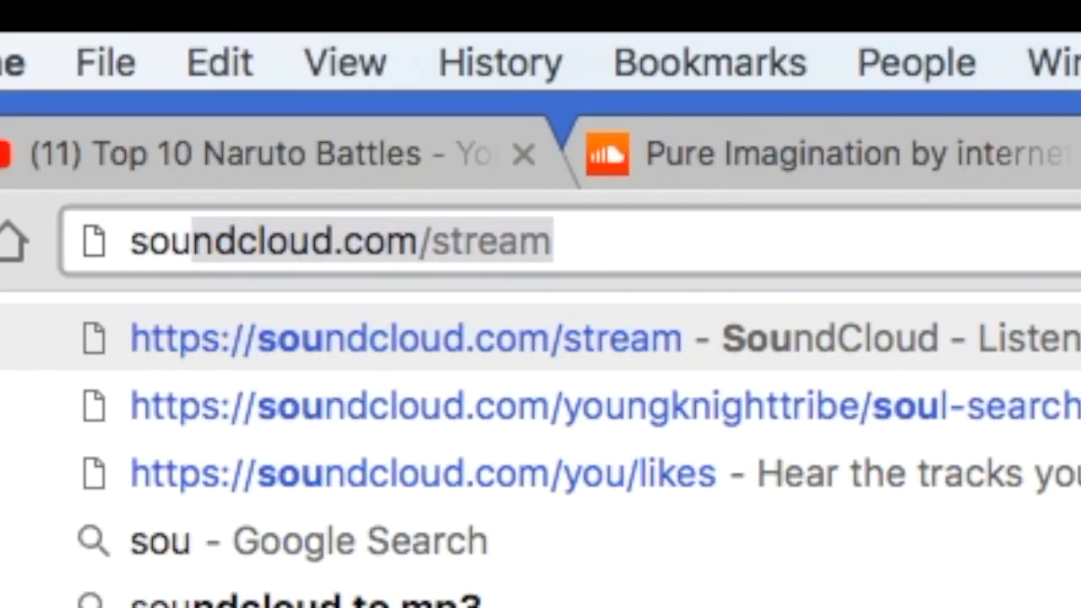
pyautogui.write('cloud to ')
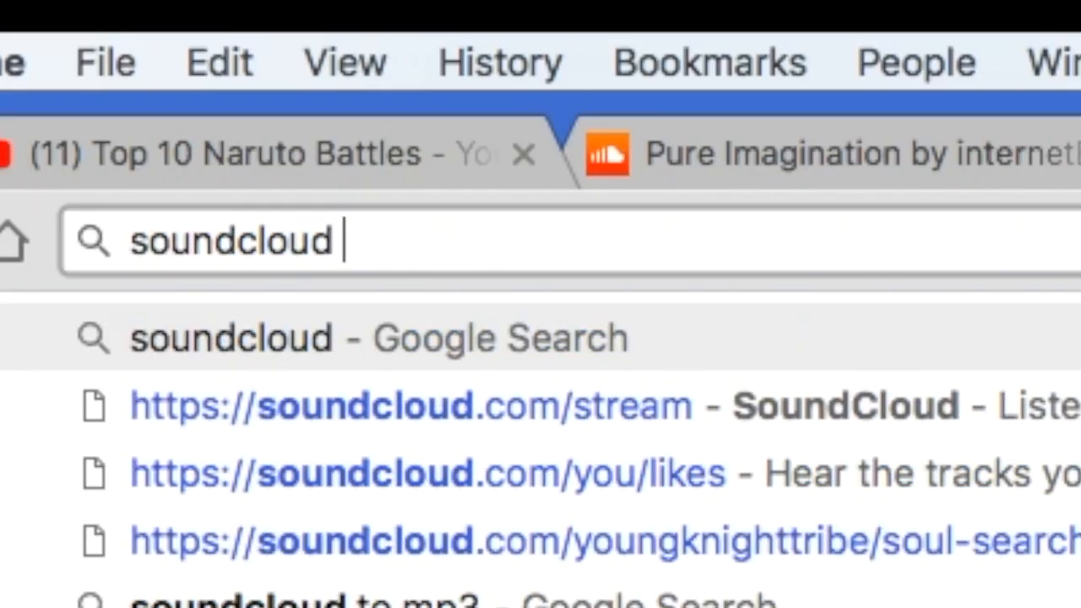
pyautogui.write('mp3')
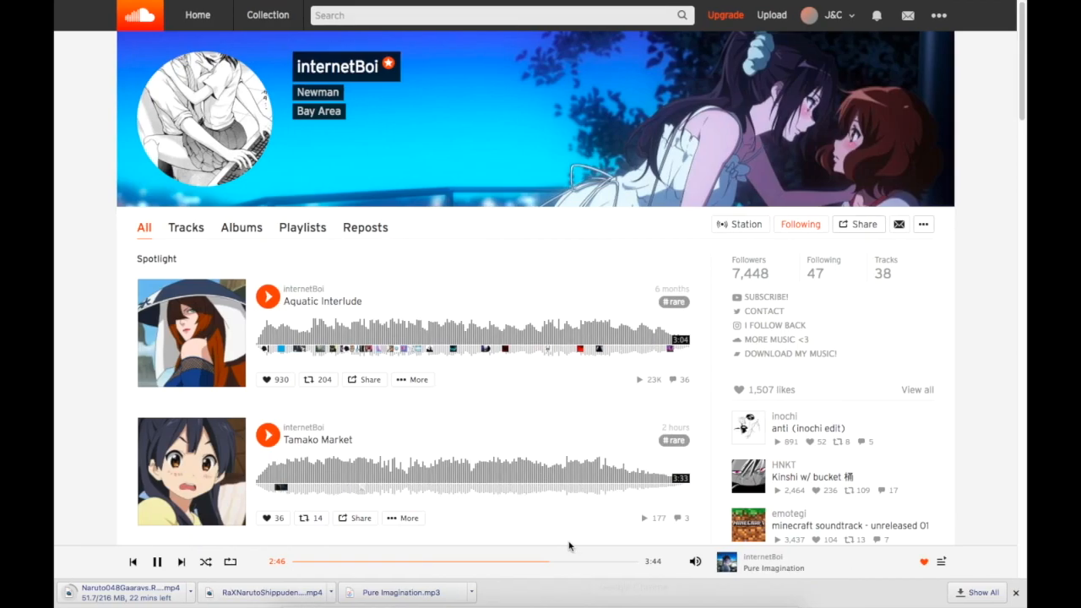
# Send the artist a SoundCloud message asking permission to use "Pure Imagination" in an upcoming video, requesting a reply and thanking them.
pyautogui.click(899, 224)
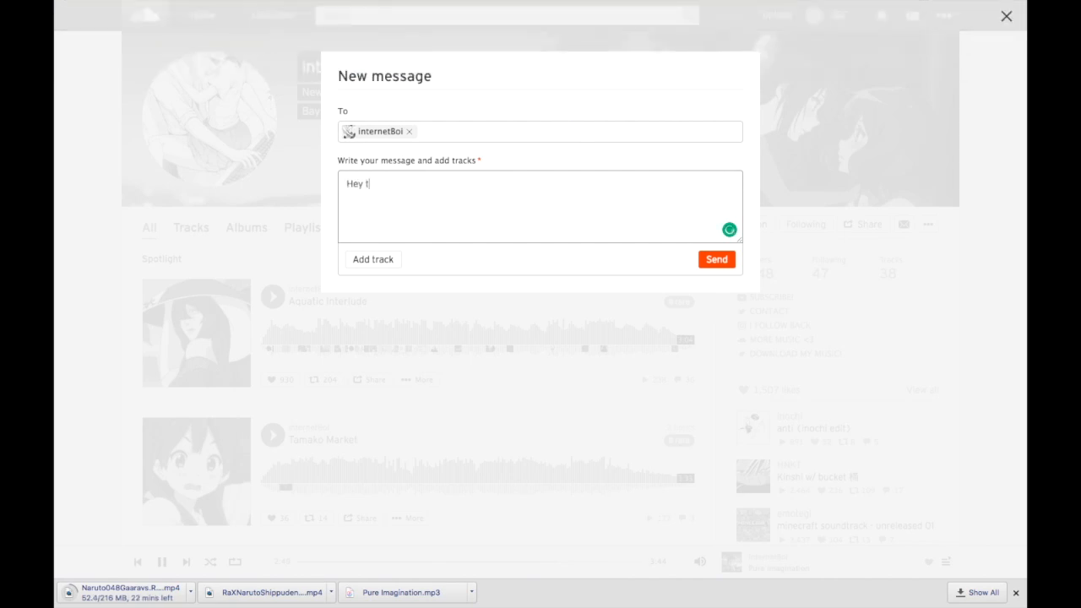
pyautogui.write('Hey there!')
pyautogui.write(' In a up coming vid')
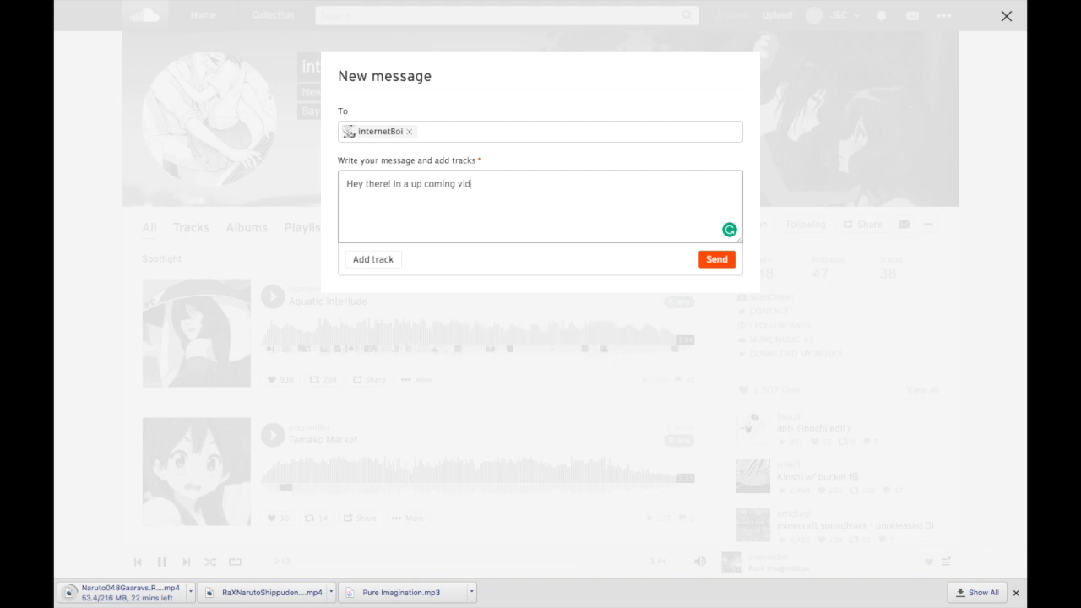
pyautogui.write("eo I'")
pyautogui.write('ll be')
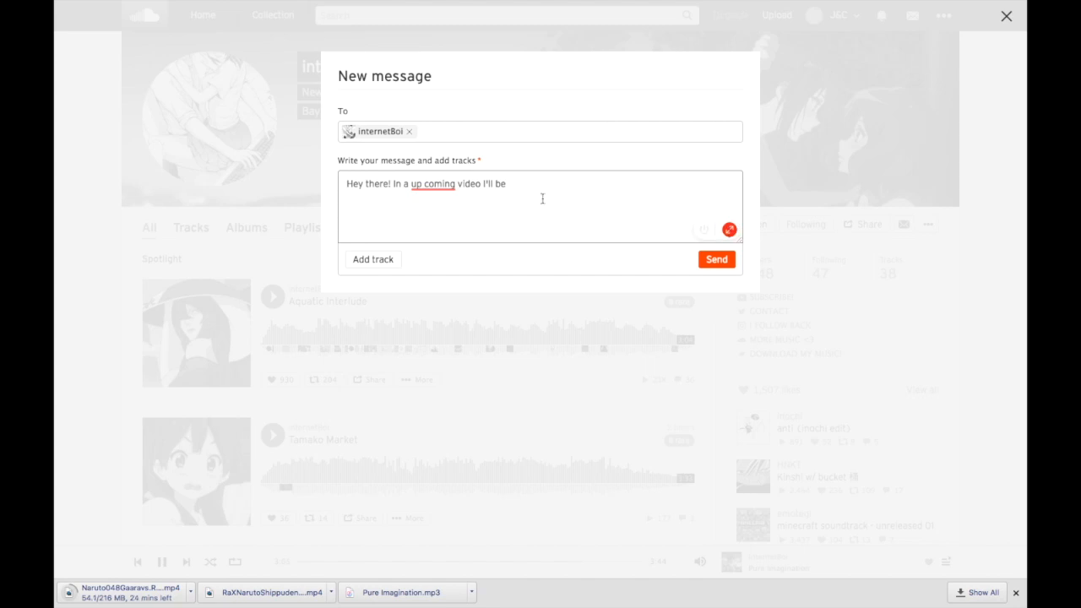
pyautogui.rightClick(445, 185)
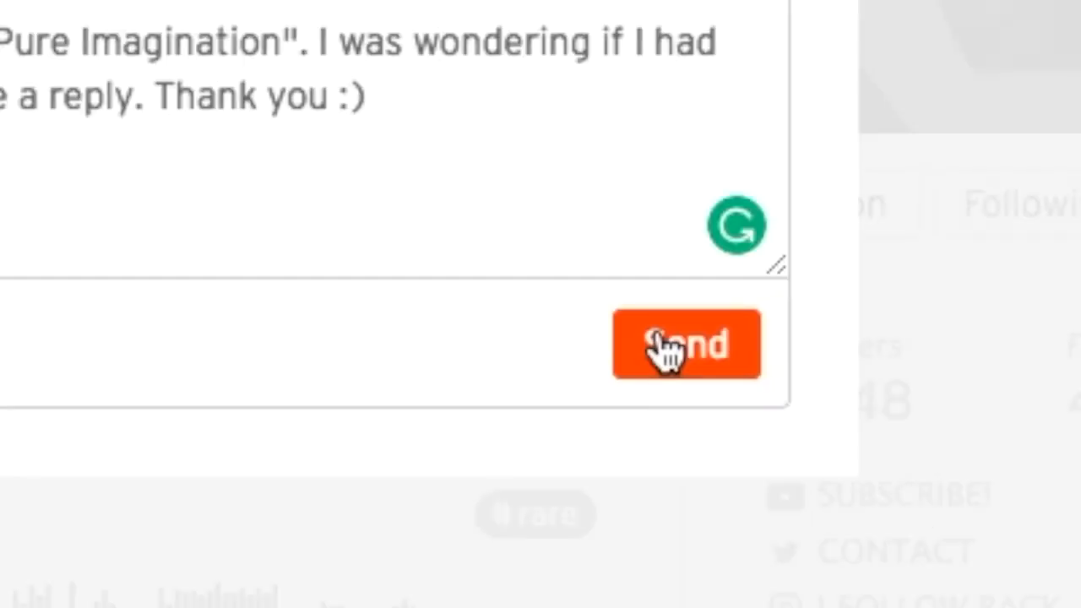
pyautogui.click(712, 261)
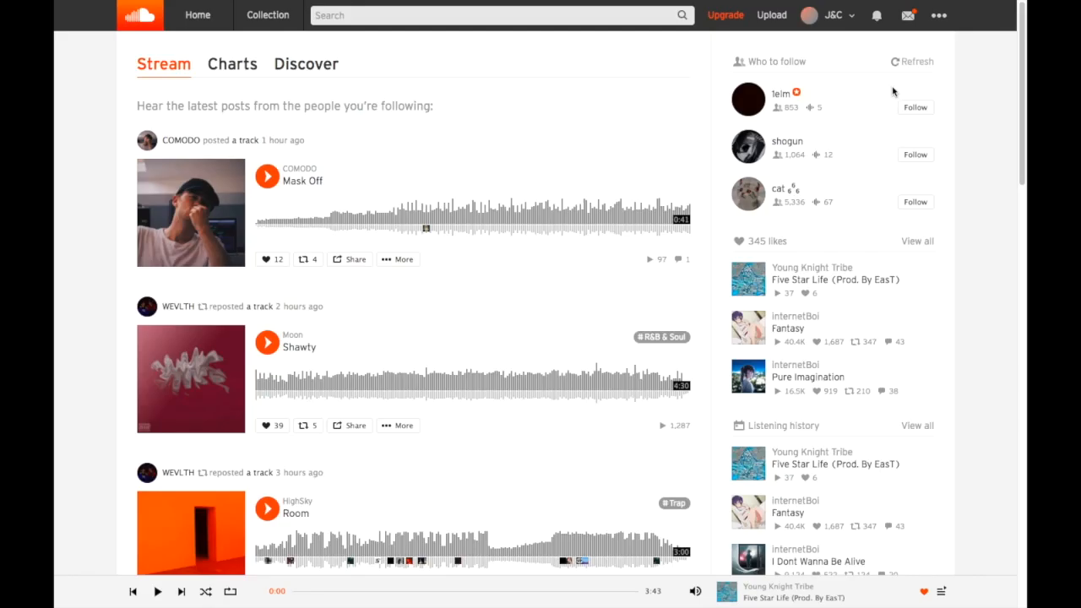
# Open the artist's message conversation on SoundCloud and read the reply to the permission request.
pyautogui.click(908, 15)
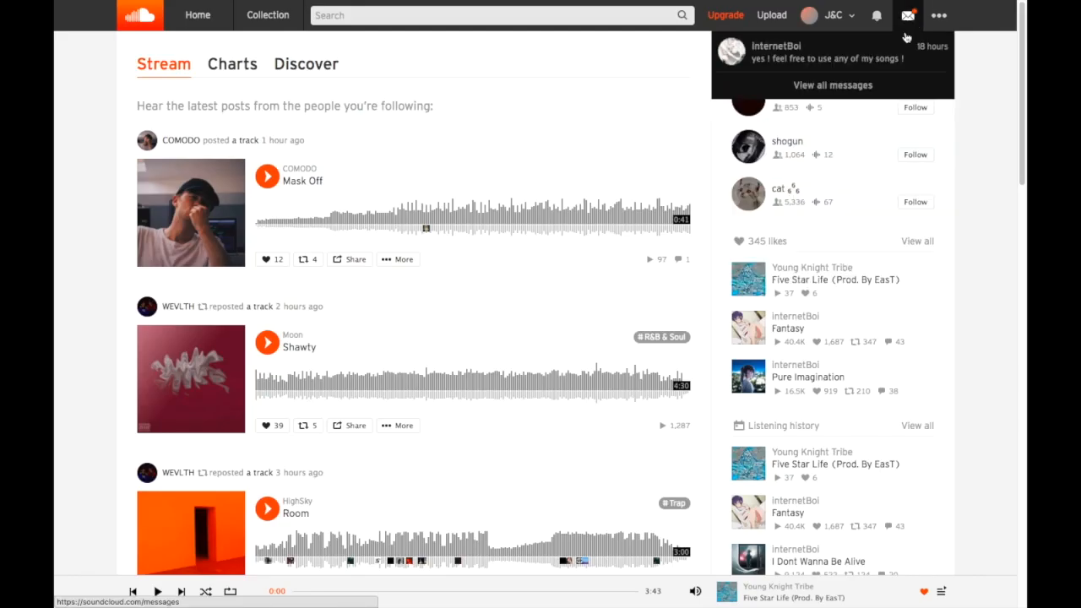
pyautogui.click(894, 59)
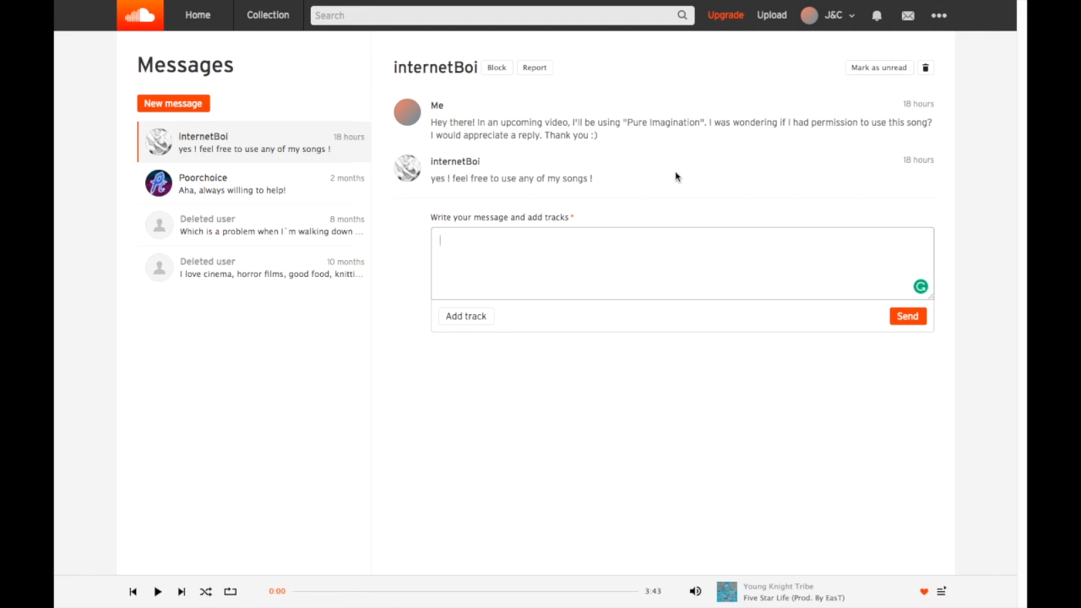
pyautogui.moveTo(662, 178); pyautogui.dragTo(529, 178)
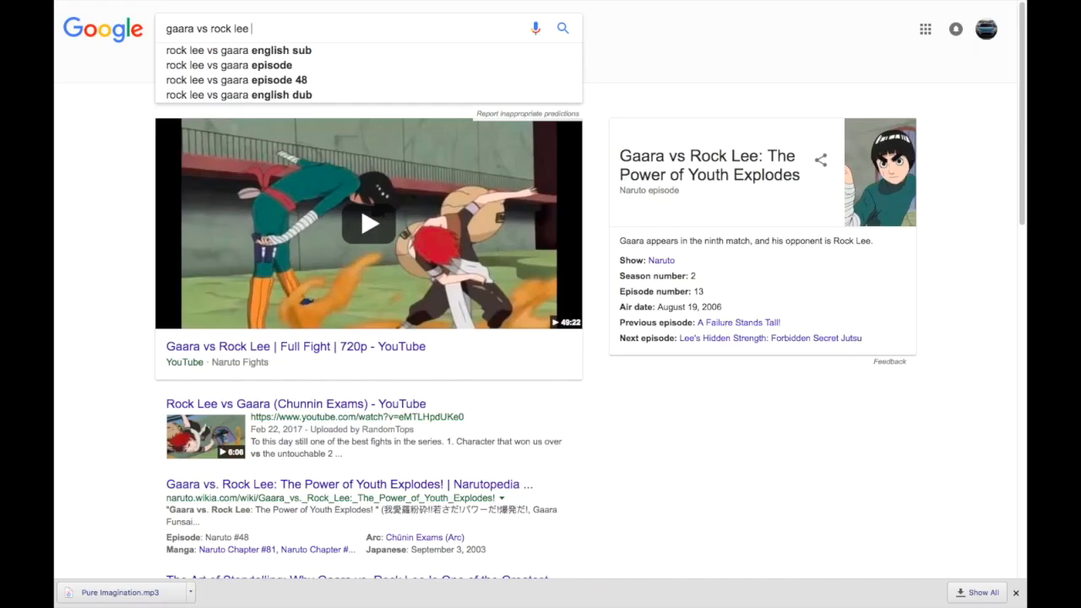
# Search Google for "gaara vs rock lee episode".
pyautogui.write('ep')
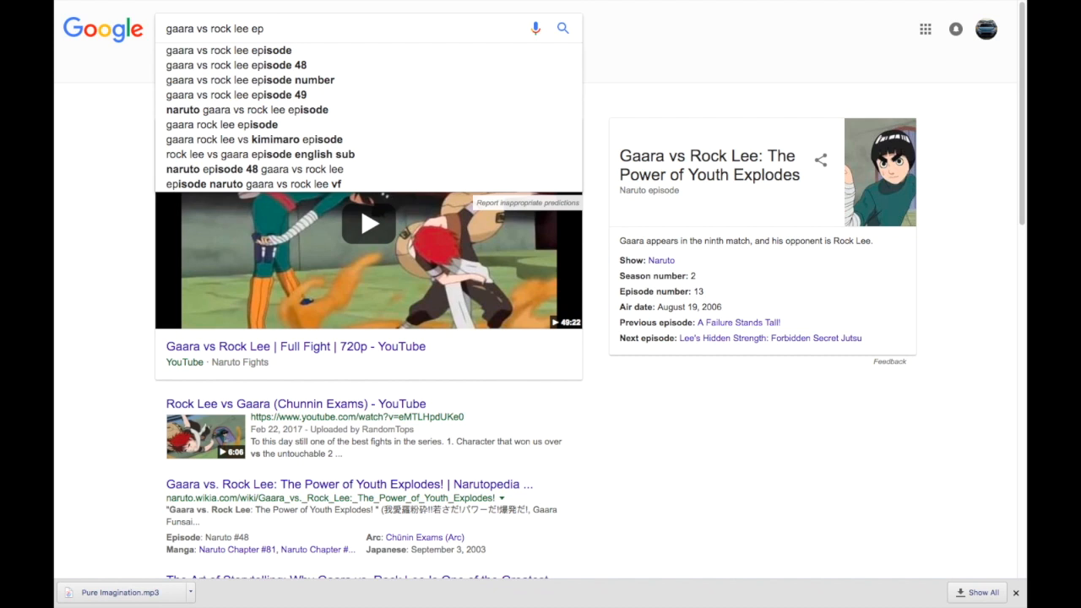
pyautogui.press('Down')
pyautogui.press('Return')
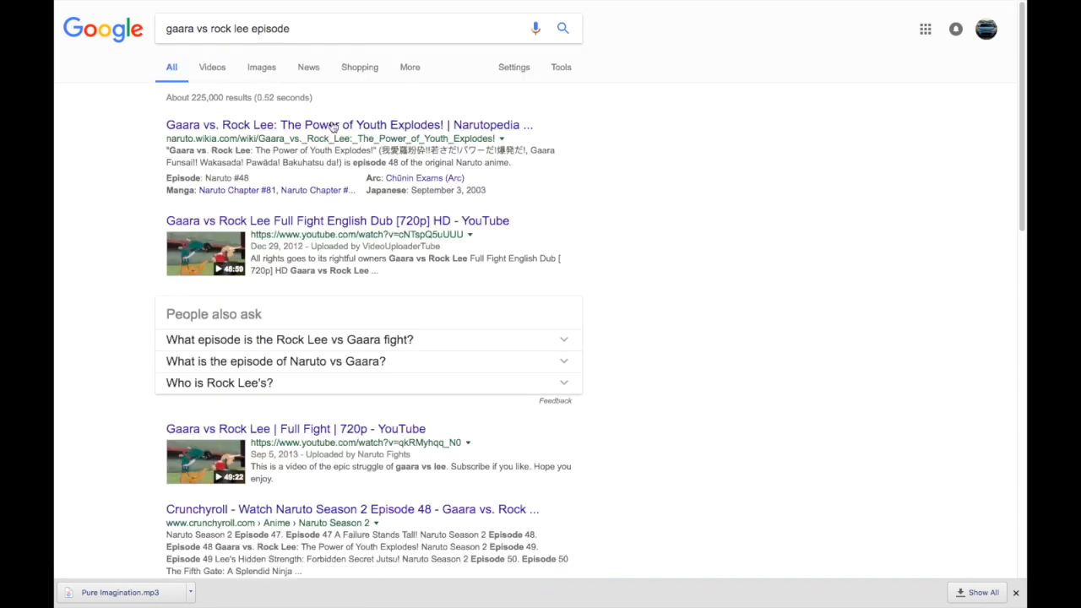
# Go to the previously visited kissanime.ru page for Naruto Shippuuden Episode 202.
pyautogui.click(458, 52)
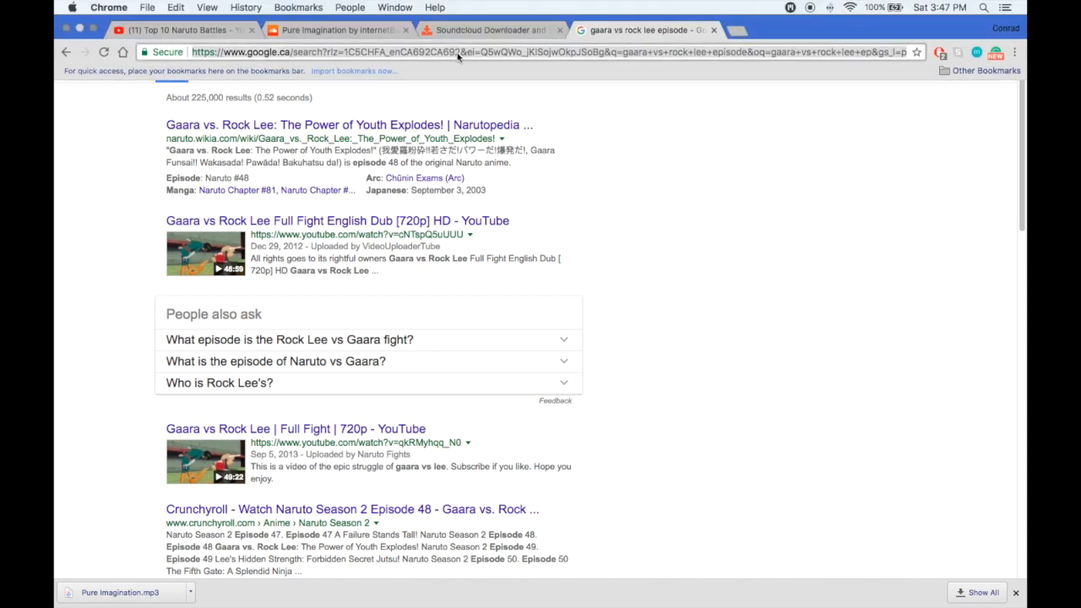
pyautogui.write('kissanime')
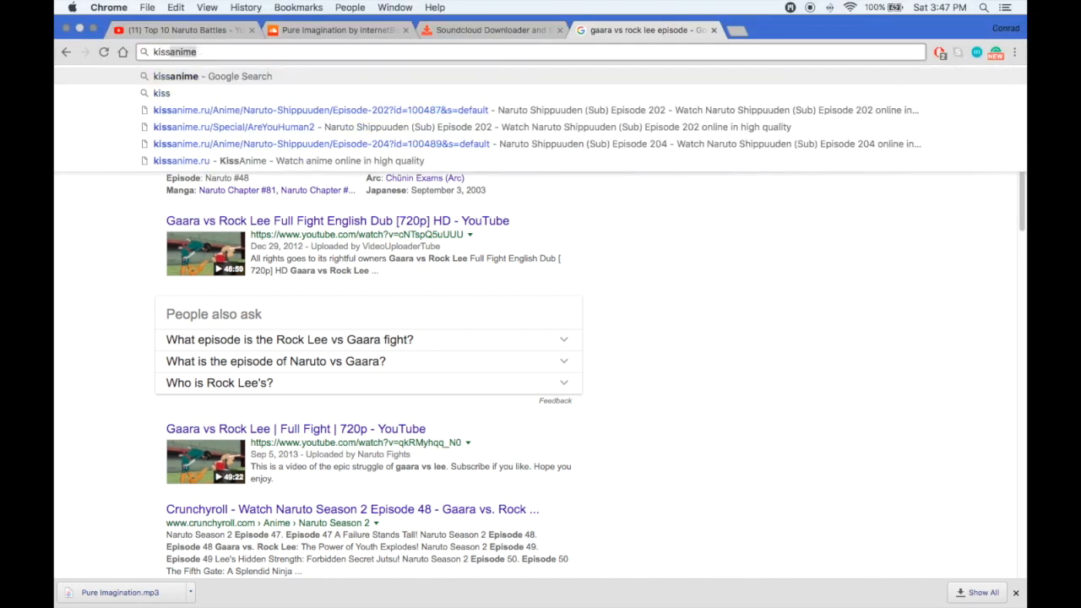
pyautogui.press('Down')
pyautogui.press('Down')
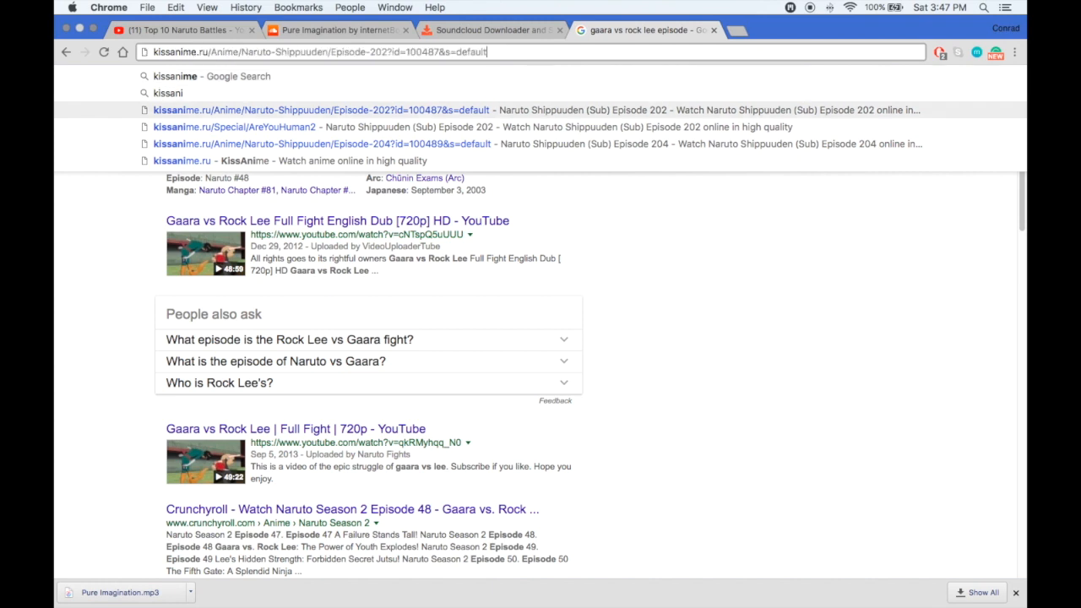
pyautogui.press('Return')
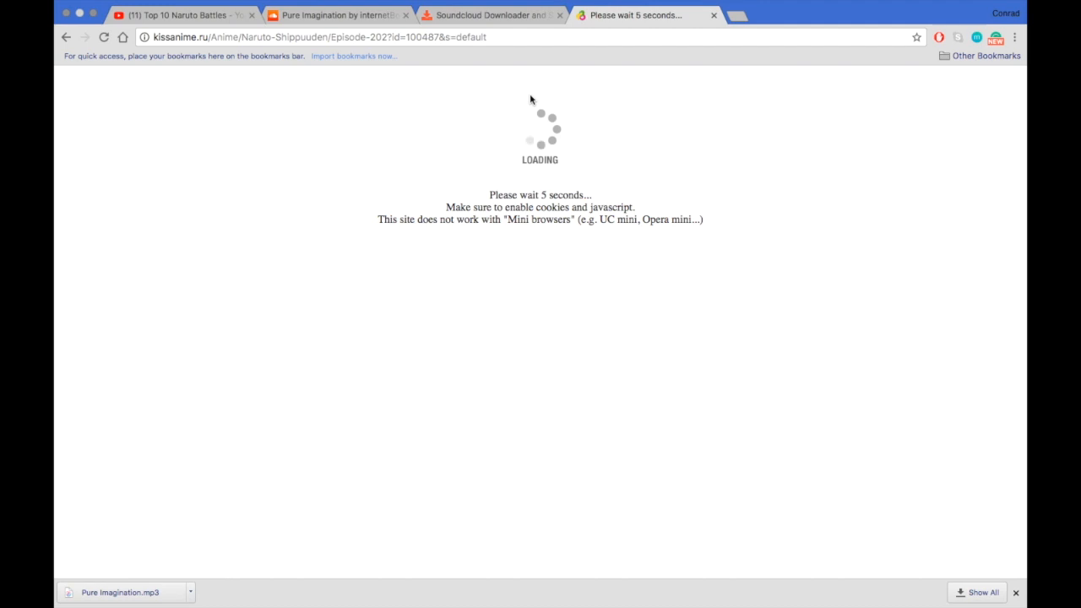
# Pass the picture verification and open the download page for Naruto Shippuuden Episode 048.
pyautogui.moveTo(505, 3)
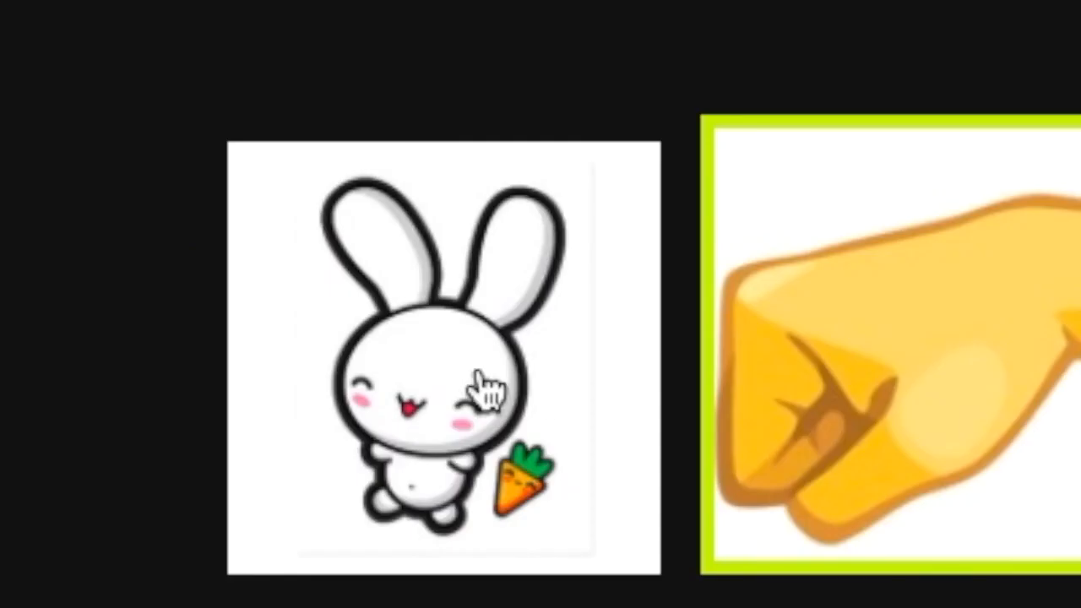
pyautogui.click(483, 386)
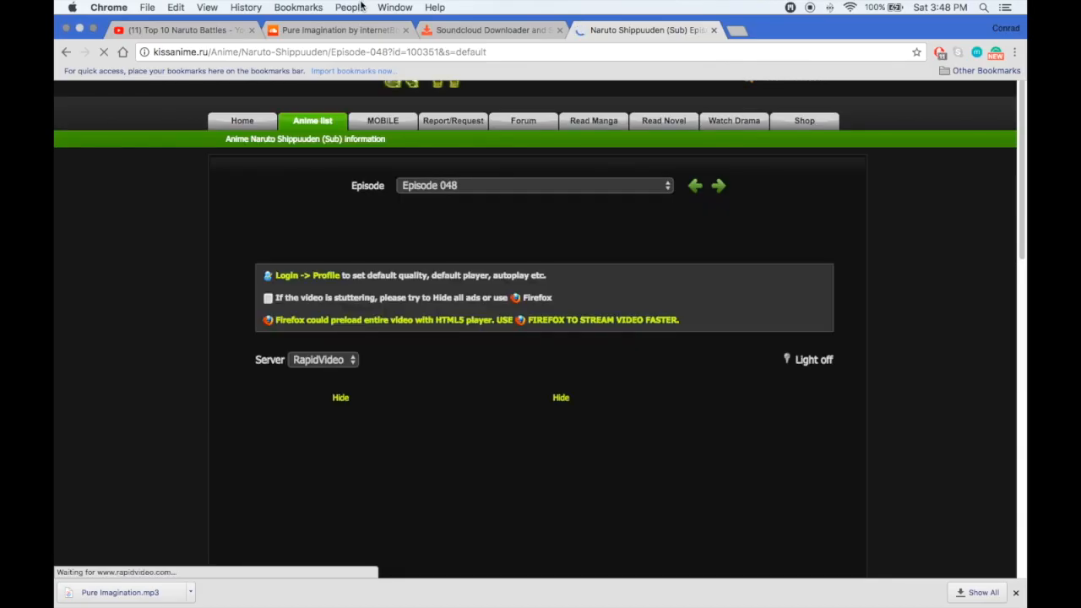
pyautogui.scroll(-5, 583, 288)
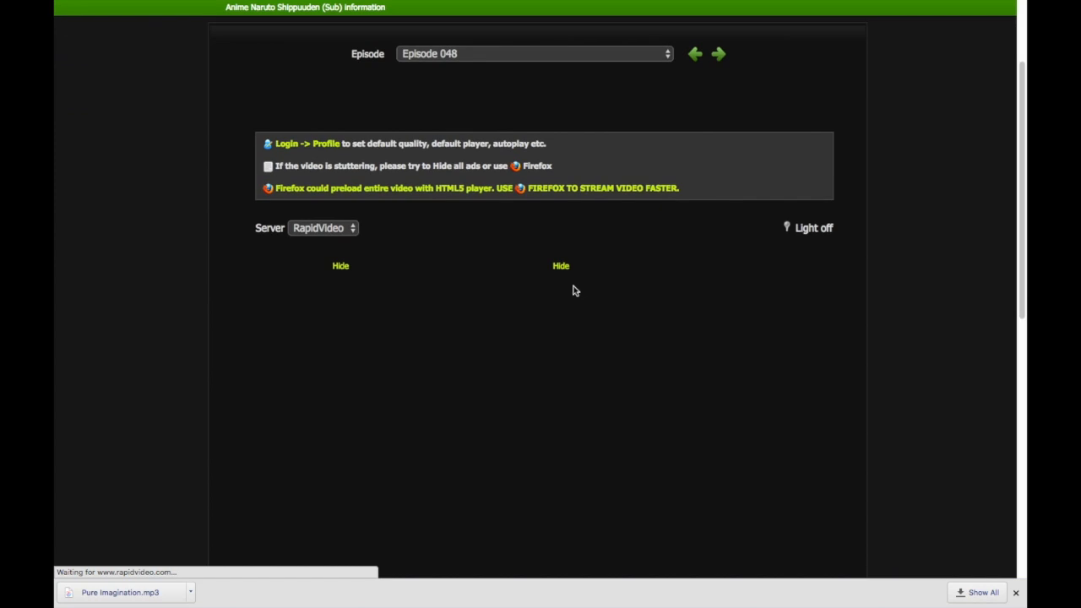
pyautogui.scroll(-7, 566, 290)
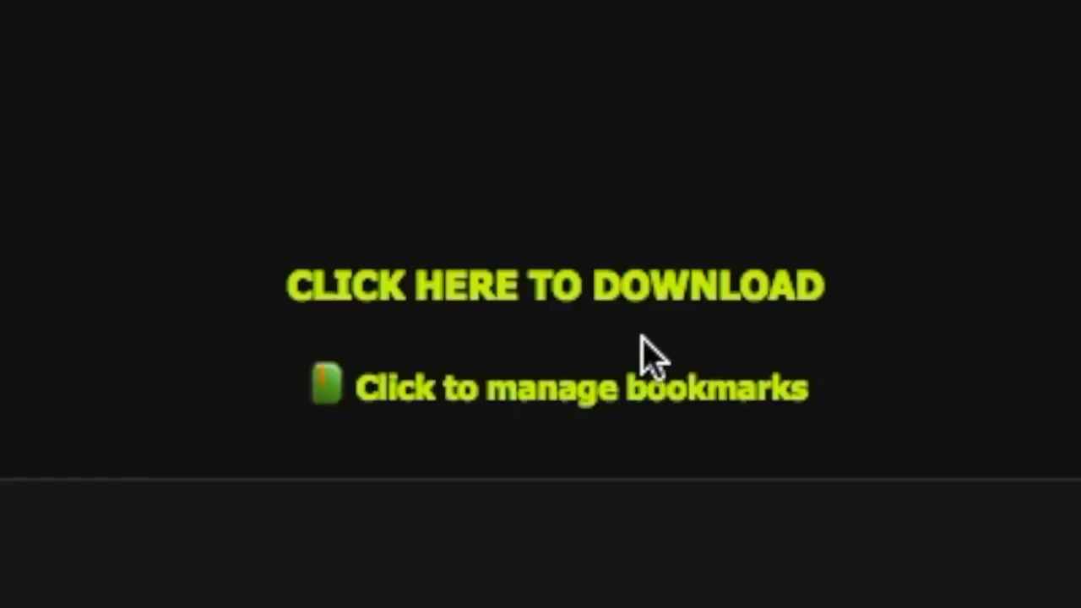
pyautogui.click(677, 304)
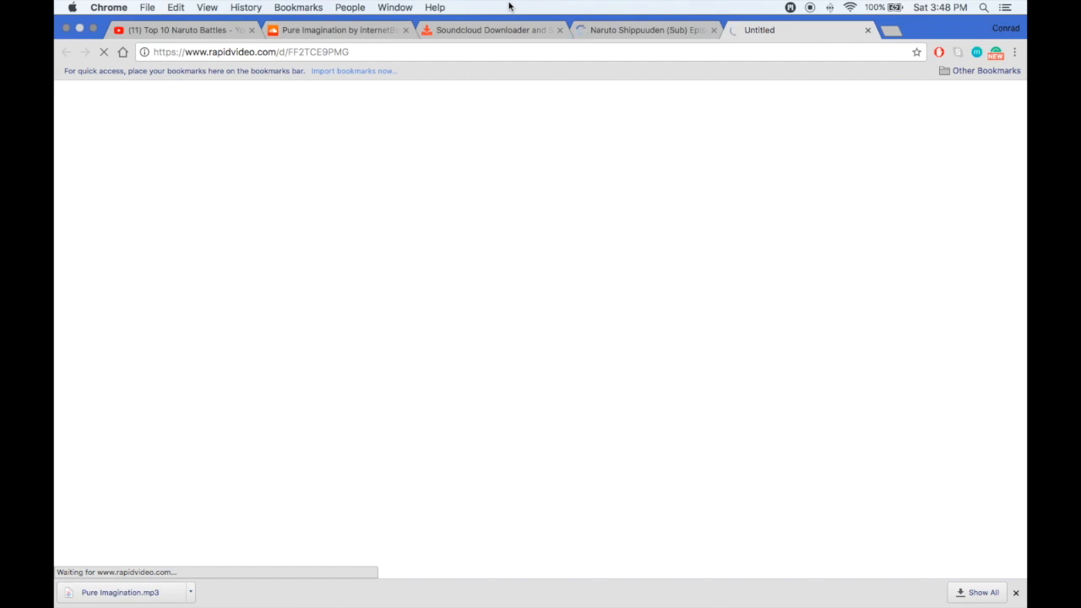
# Download the 720p version of the episode from the RapidVideo page.
pyautogui.click(620, 34)
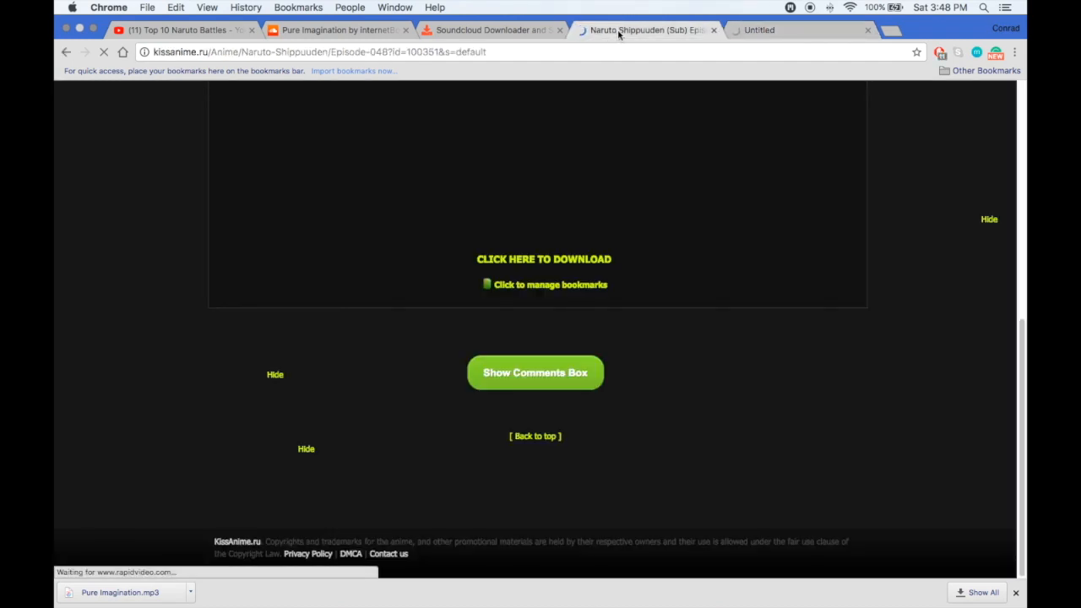
pyautogui.click(761, 31)
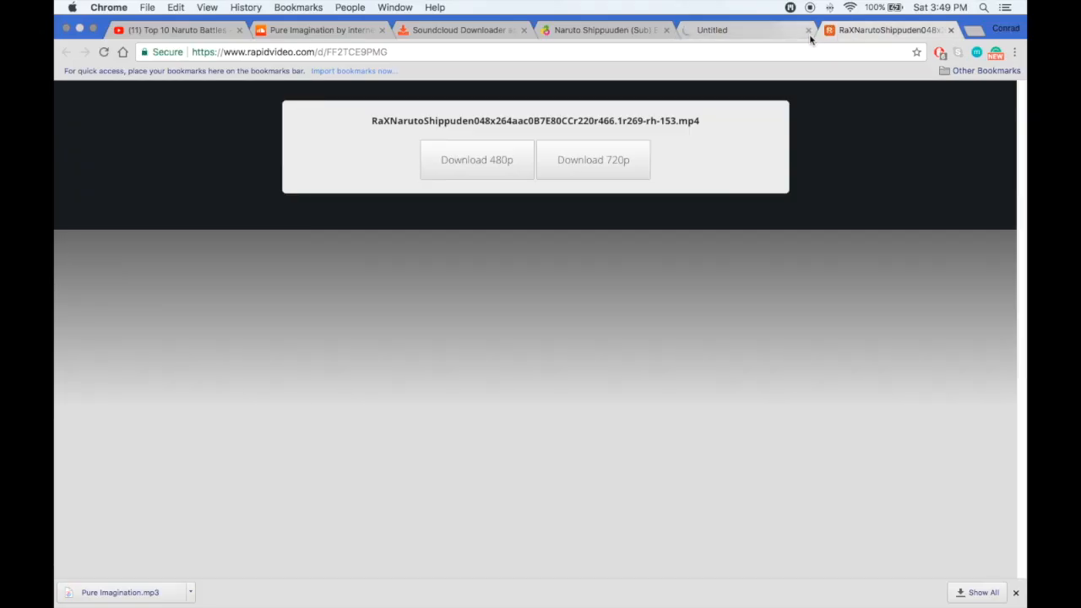
pyautogui.click(577, 175)
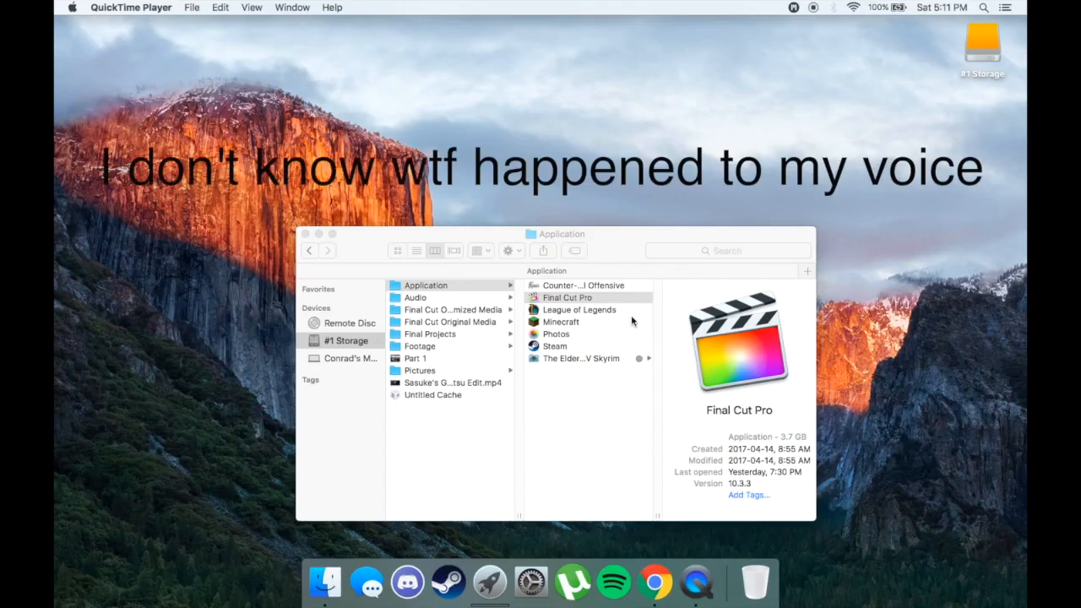
# Open Final Cut Pro and create a new project named ":(" in the 2017-06-22 event.
pyautogui.doubleClick(623, 301)
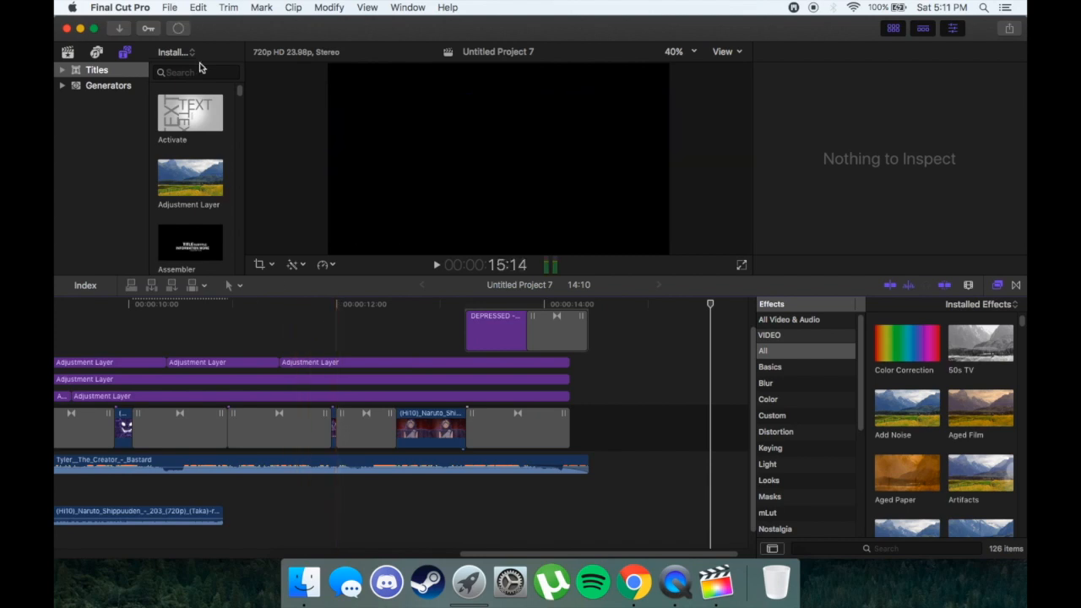
pyautogui.click(168, 7)
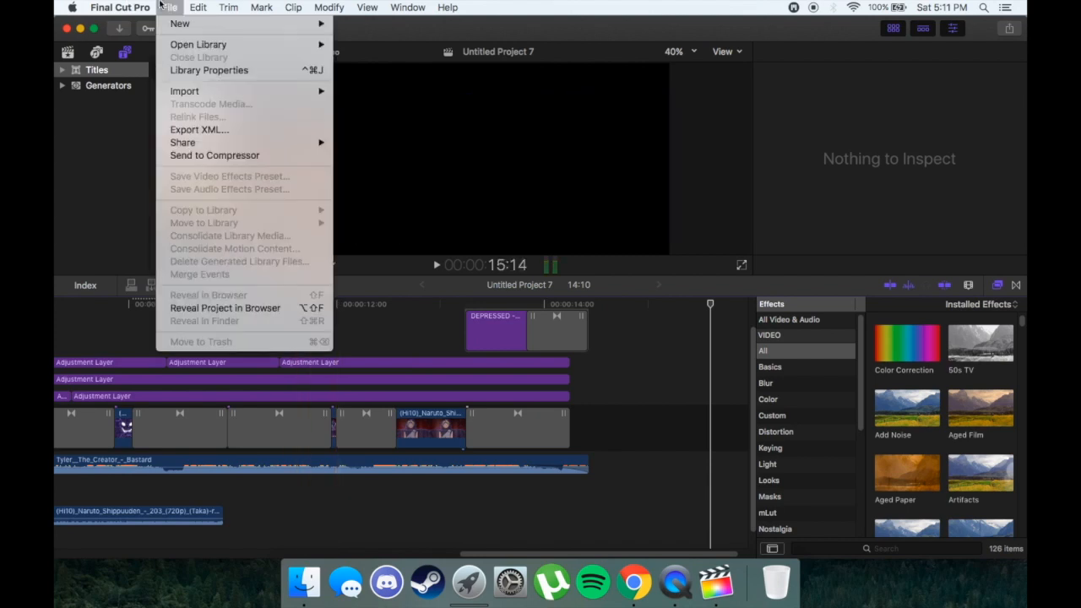
pyautogui.moveTo(180, 23)
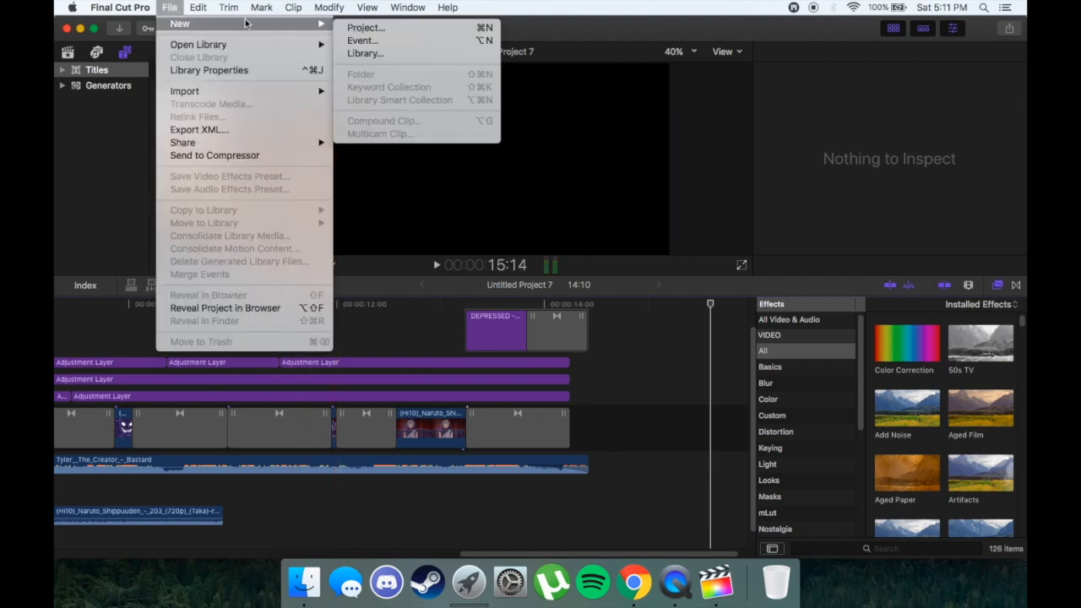
pyautogui.click(364, 28)
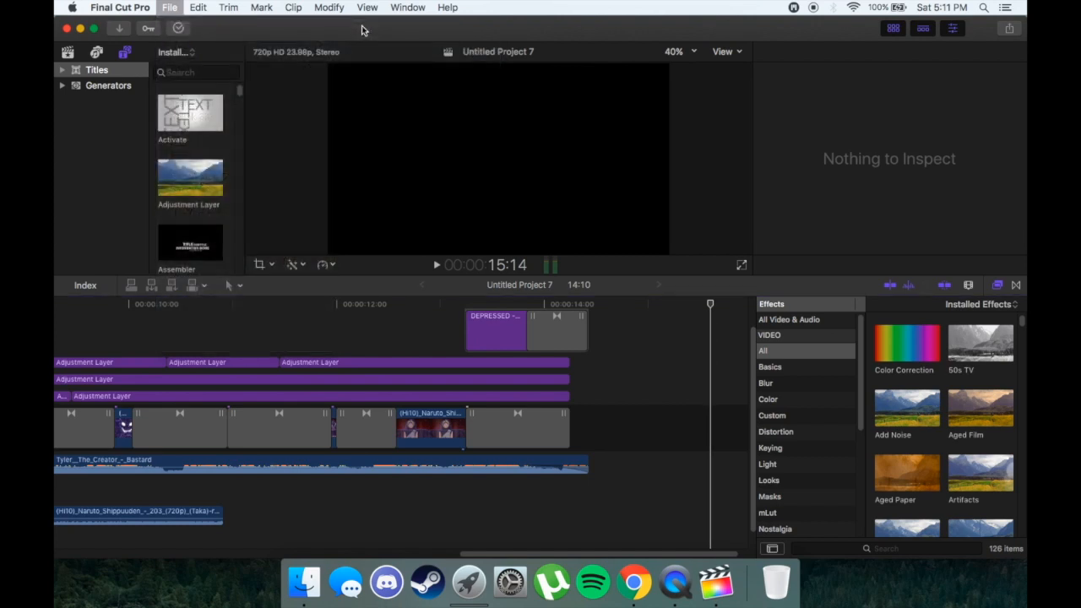
pyautogui.press('BackSpace')
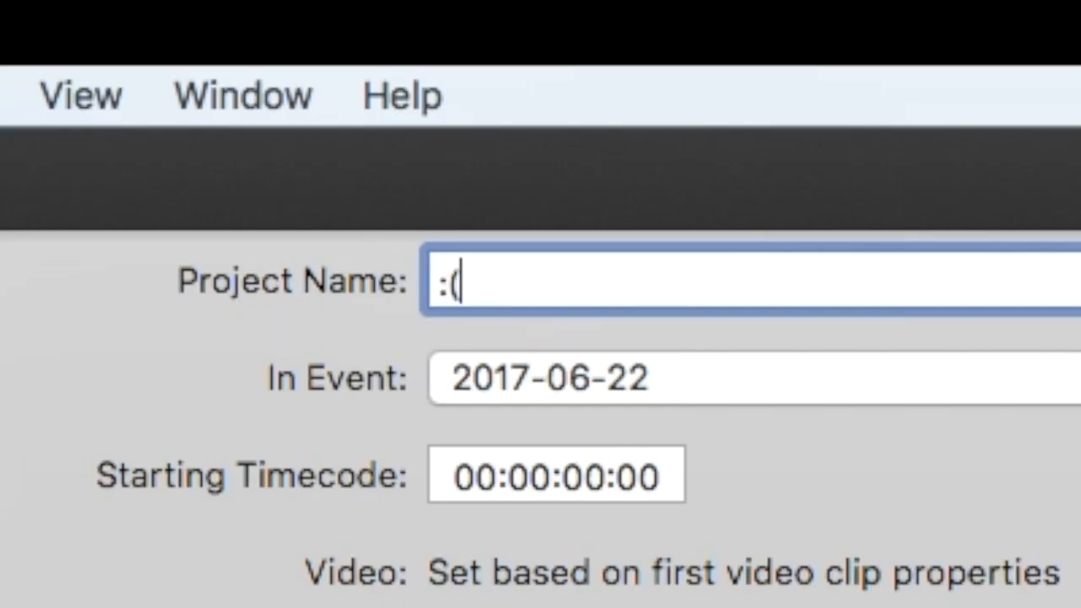
pyautogui.press('Return')
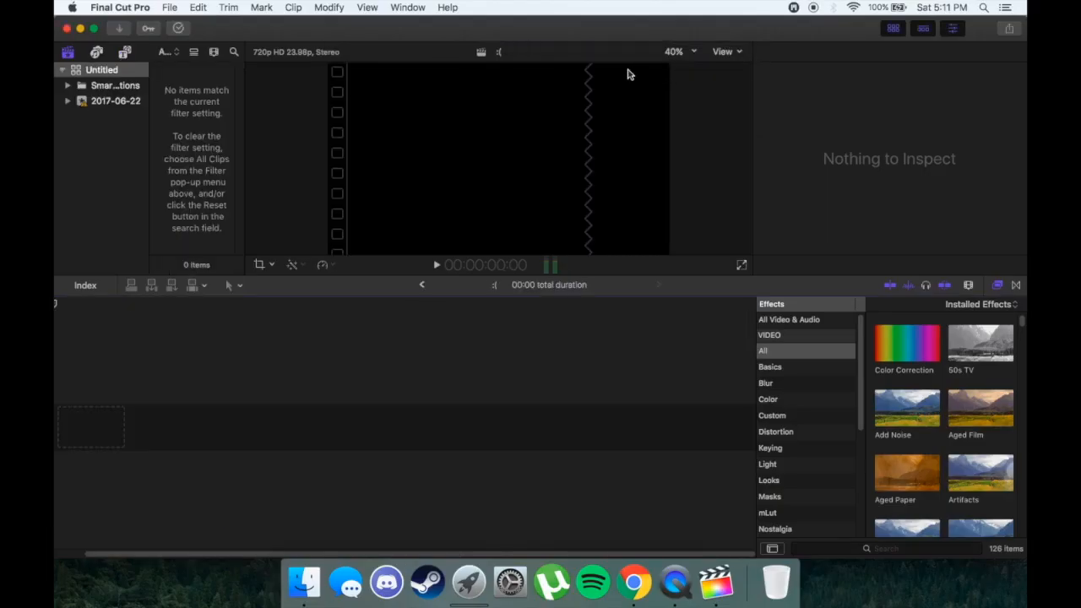
# Make the Final Cut Pro window full screen and place the downloaded episode from Chrome's downloads on the empty timeline.
pyautogui.press('super+Tab')
pyautogui.press('super+Tab')
pyautogui.press('super+Tab')
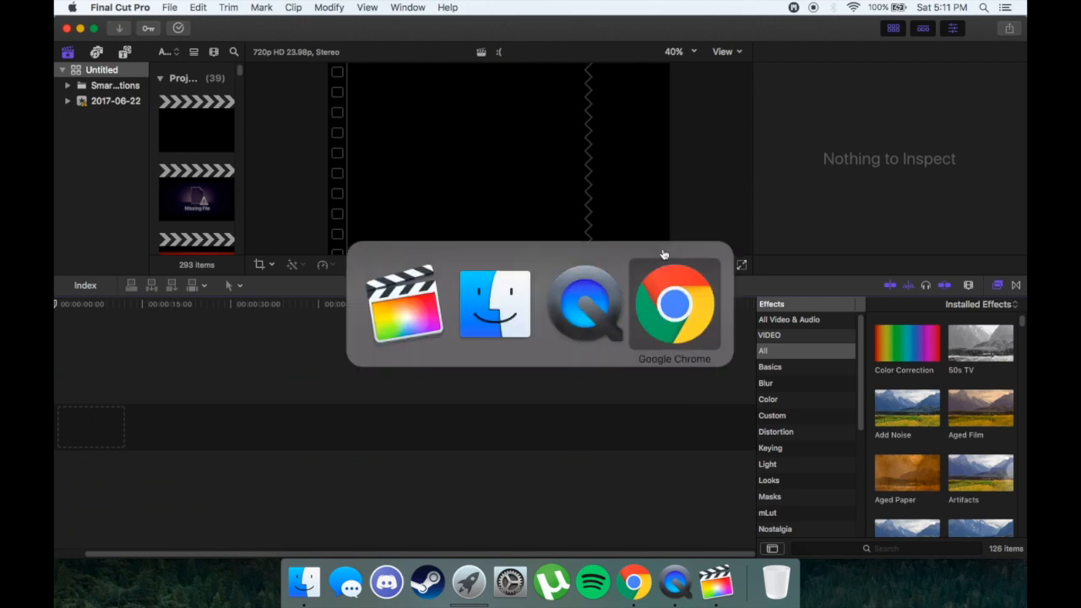
pyautogui.click(95, 30)
pyautogui.press('super+Tab')
pyautogui.press('super+Tab')
pyautogui.press('super+Tab')
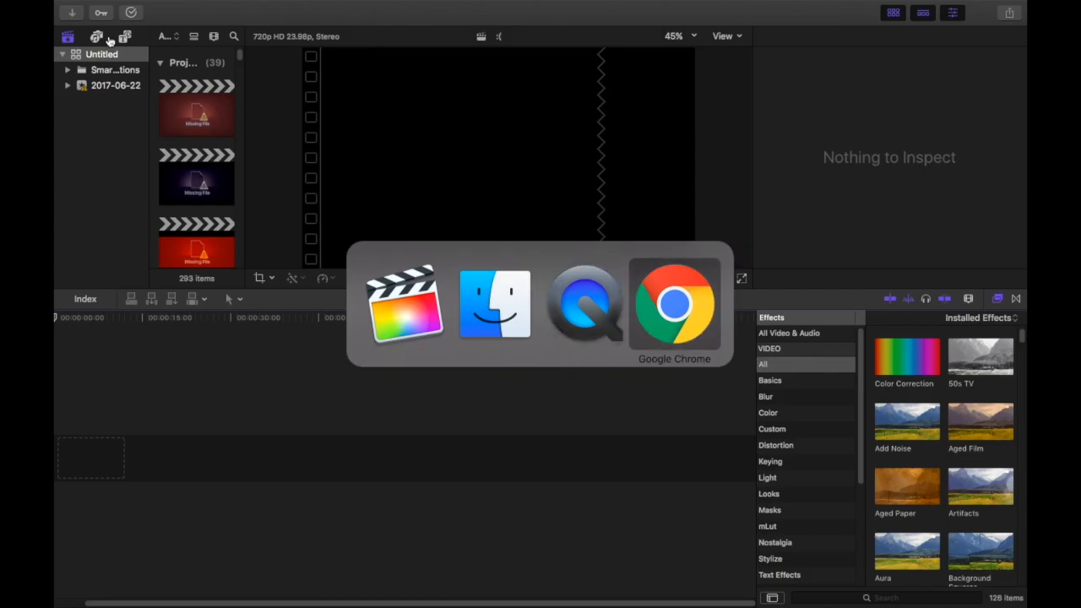
pyautogui.moveTo(125, 601); pyautogui.dragTo(173, 461)
pyautogui.press('super+Tab')
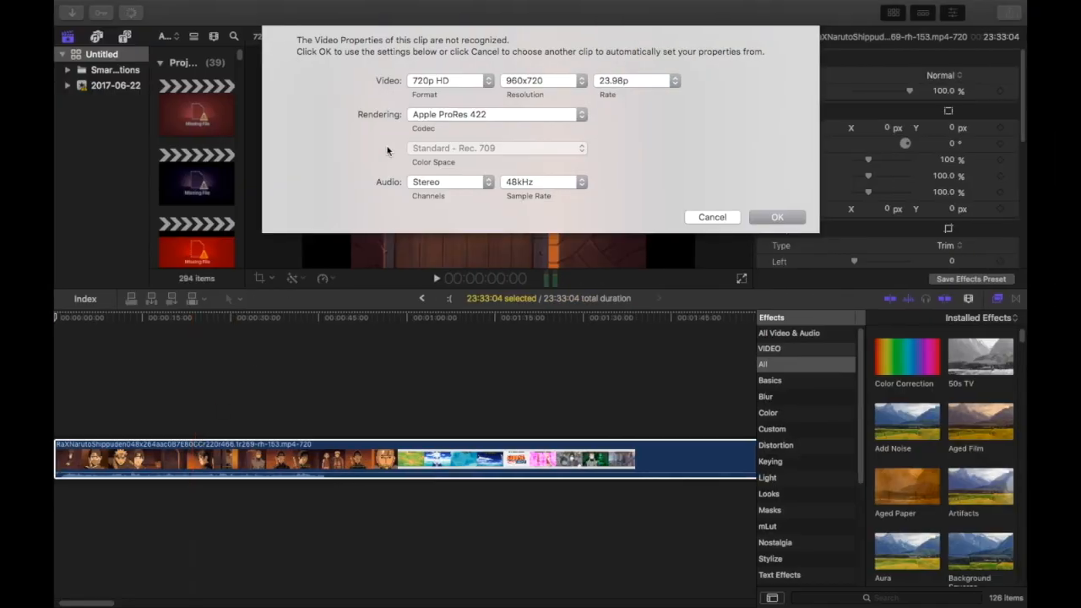
# Set the project's video properties to 1080p HD, 1920x1080, 23.98p with the Apple ProRes 422 codec and apply them.
pyautogui.click(471, 79)
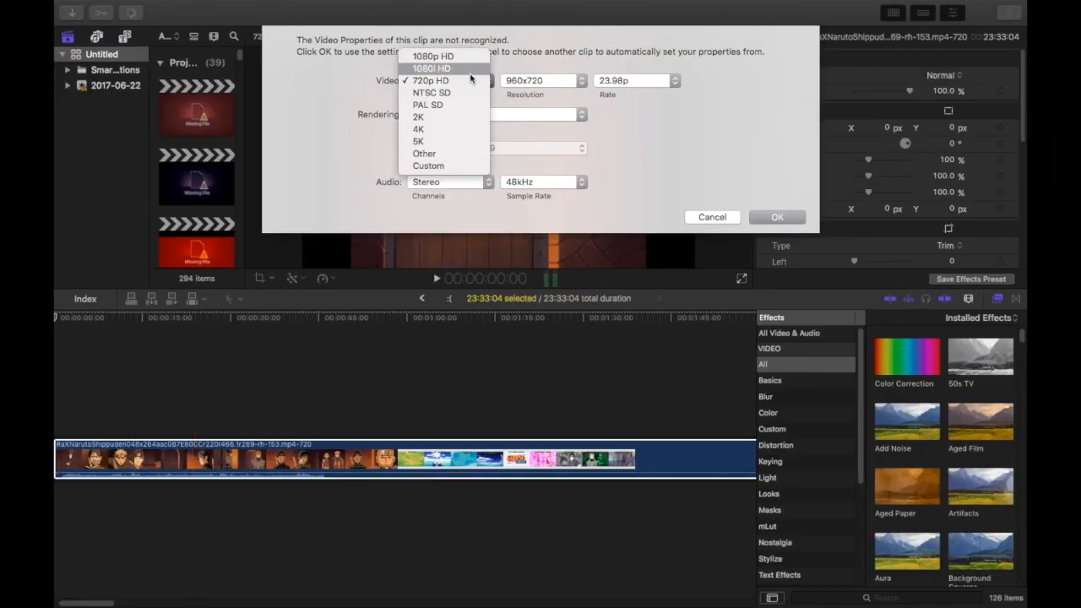
pyautogui.click(469, 56)
pyautogui.click(547, 82)
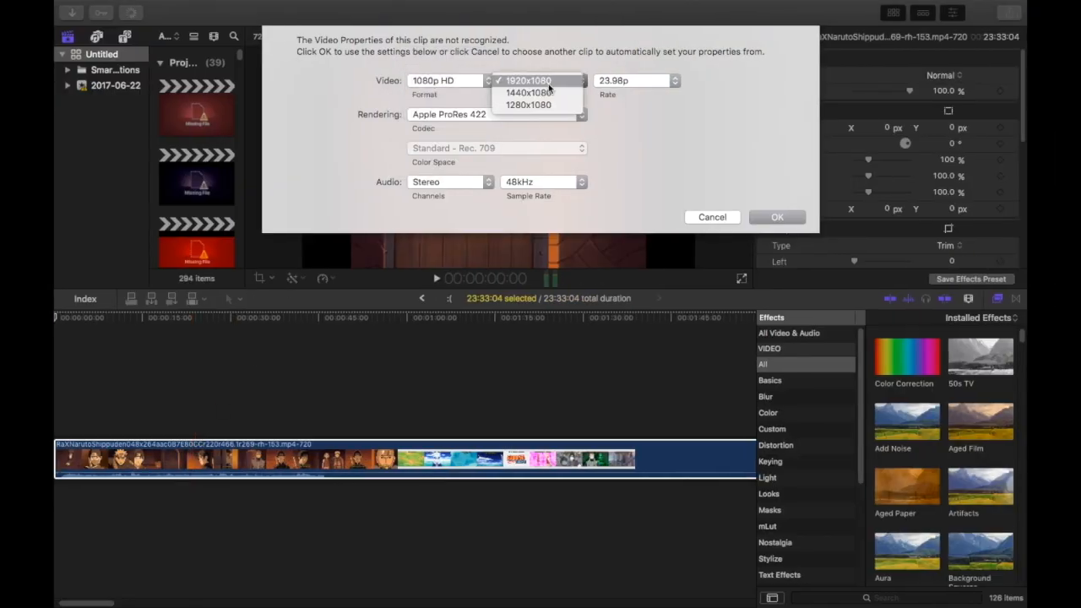
pyautogui.click(550, 83)
pyautogui.click(623, 81)
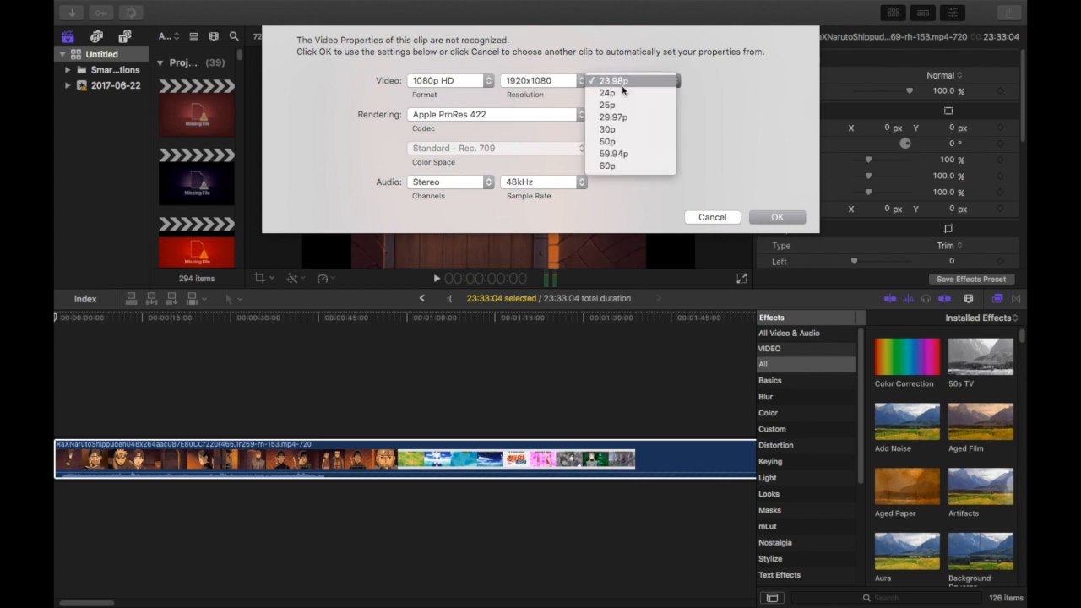
pyautogui.click(623, 84)
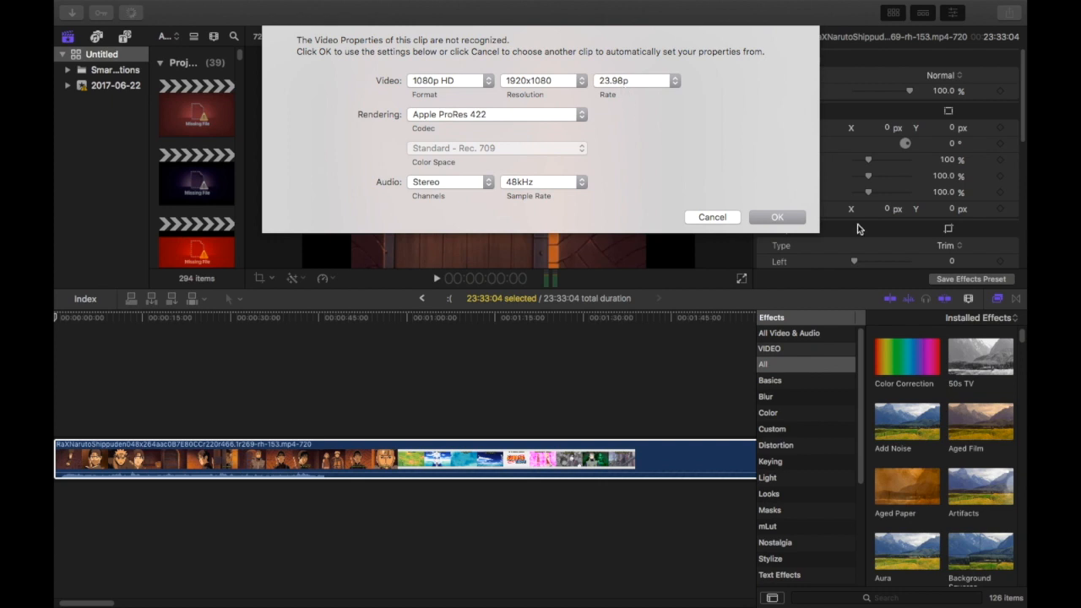
pyautogui.click(582, 115)
pyautogui.click(583, 118)
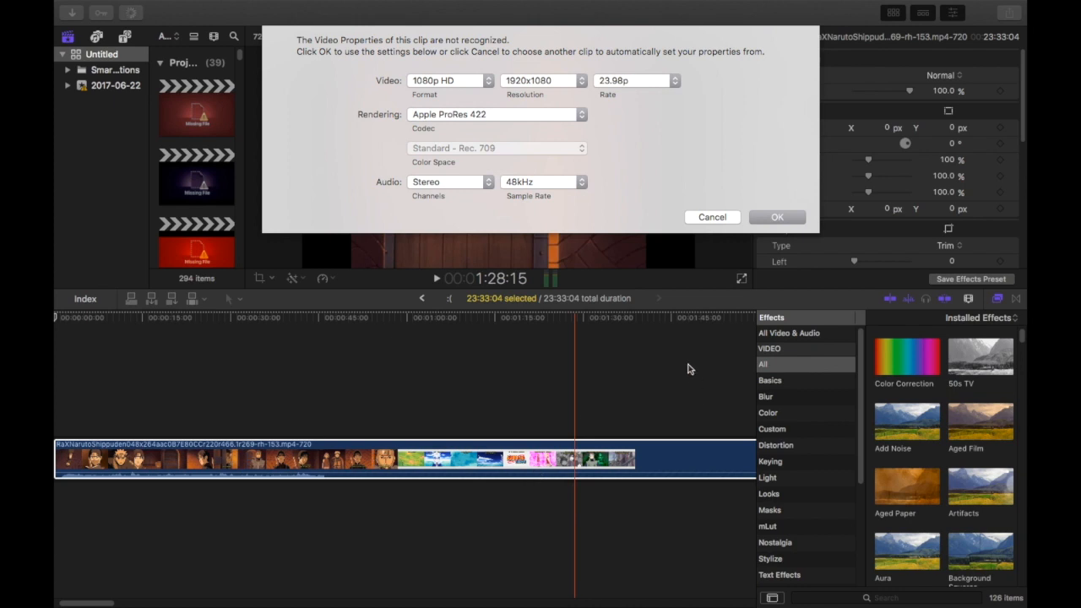
pyautogui.click(799, 218)
# Mute the system sound and skim through the episode clip on the timeline.
pyautogui.hscroll(3, 526, 440)
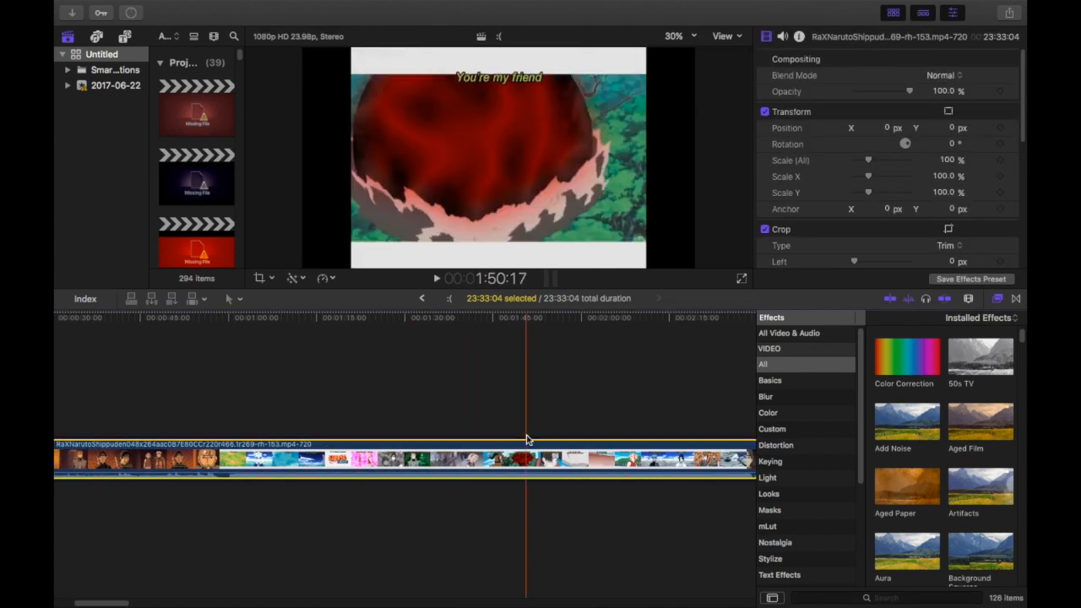
pyautogui.press('XF86AudioRaiseVolume')
pyautogui.press('XF86AudioLowerVolume')
pyautogui.hscroll(5, 526, 440)
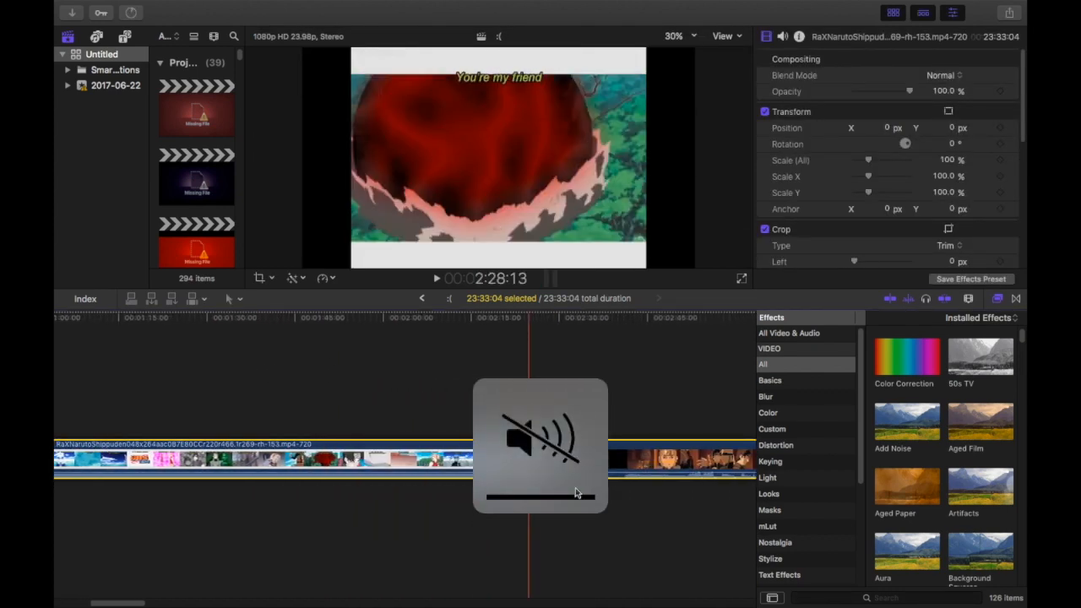
pyautogui.hscroll(15, 618, 463)
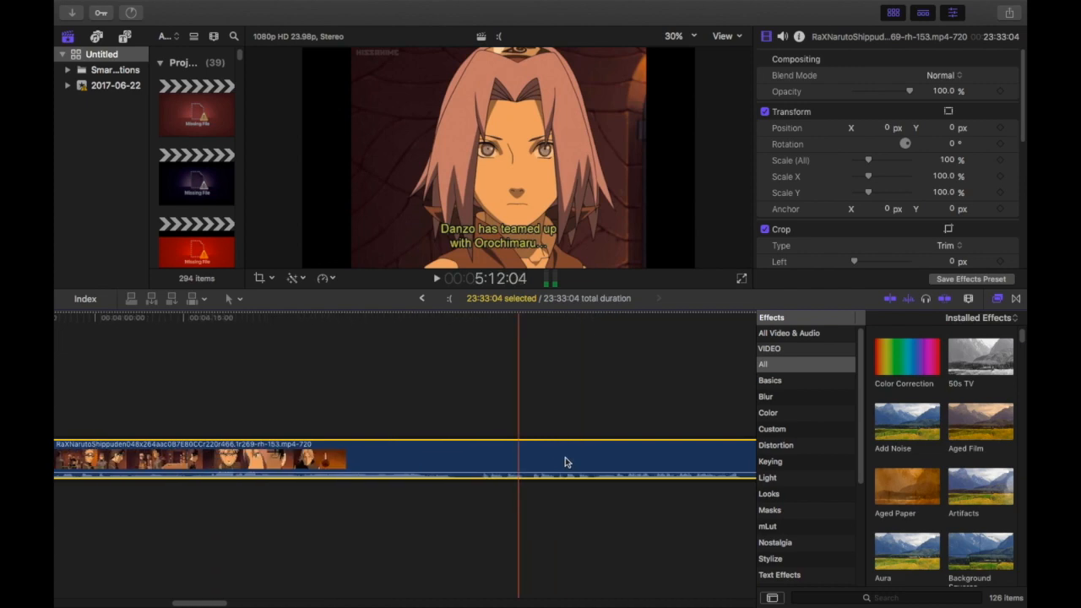
pyautogui.hscroll(20, 593, 475)
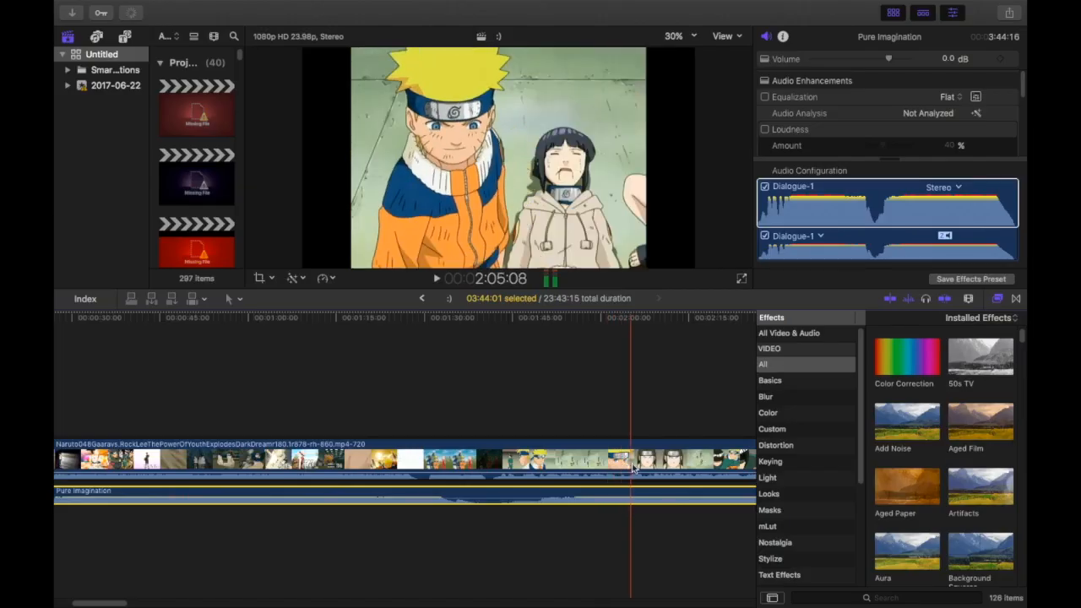
# Examine the installed transitions in the Luma Pop, Shake, Smooth Zooms 2.0, Spin, Dissolves and Custom categories, including Smooth Zoom In.
pyautogui.click(1018, 299)
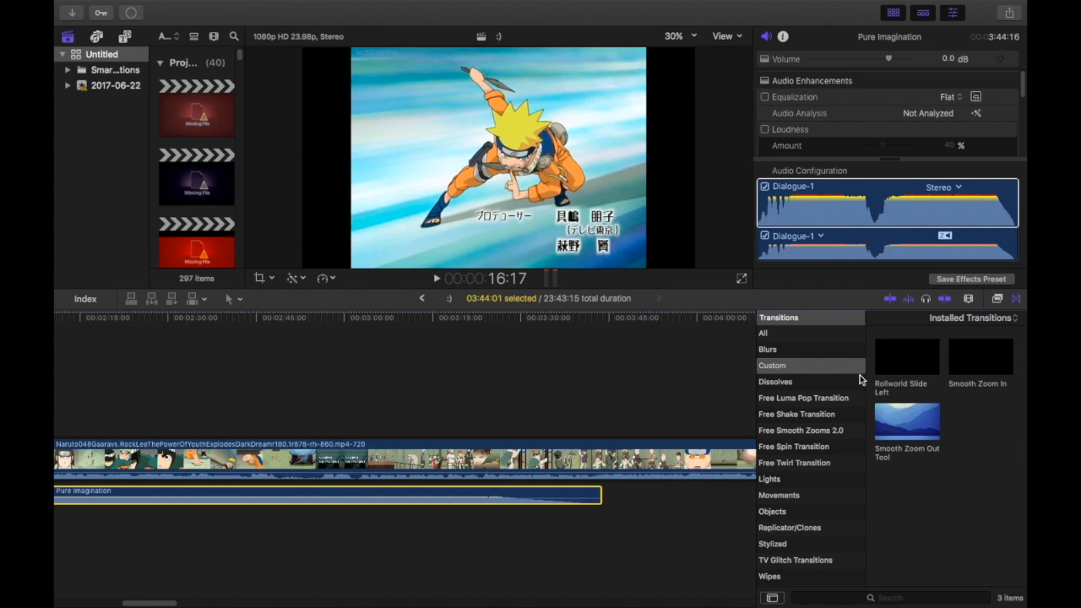
pyautogui.click(810, 398)
pyautogui.click(810, 414)
pyautogui.click(809, 430)
pyautogui.click(809, 446)
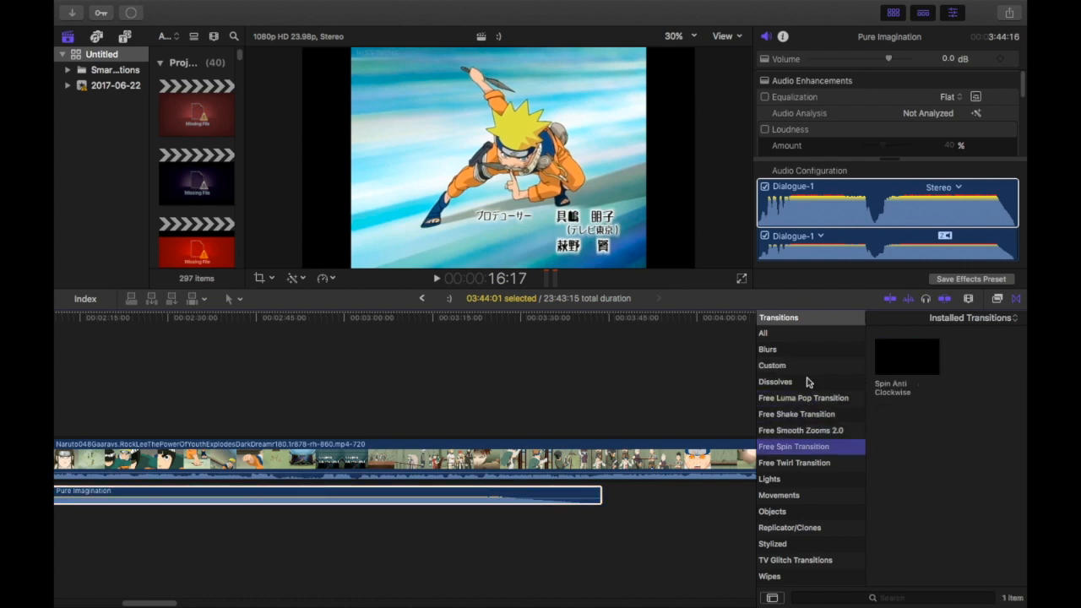
pyautogui.click(804, 414)
pyautogui.click(813, 382)
pyautogui.click(809, 430)
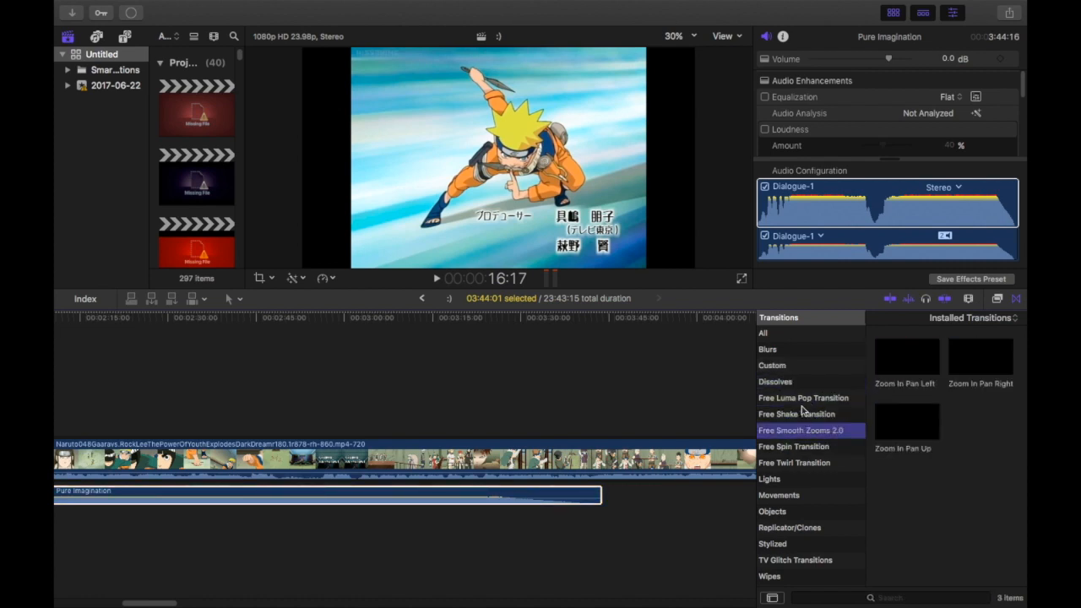
pyautogui.click(807, 398)
pyautogui.click(811, 446)
pyautogui.click(811, 430)
pyautogui.click(809, 414)
pyautogui.click(809, 398)
pyautogui.click(814, 382)
pyautogui.click(813, 366)
pyautogui.click(987, 361)
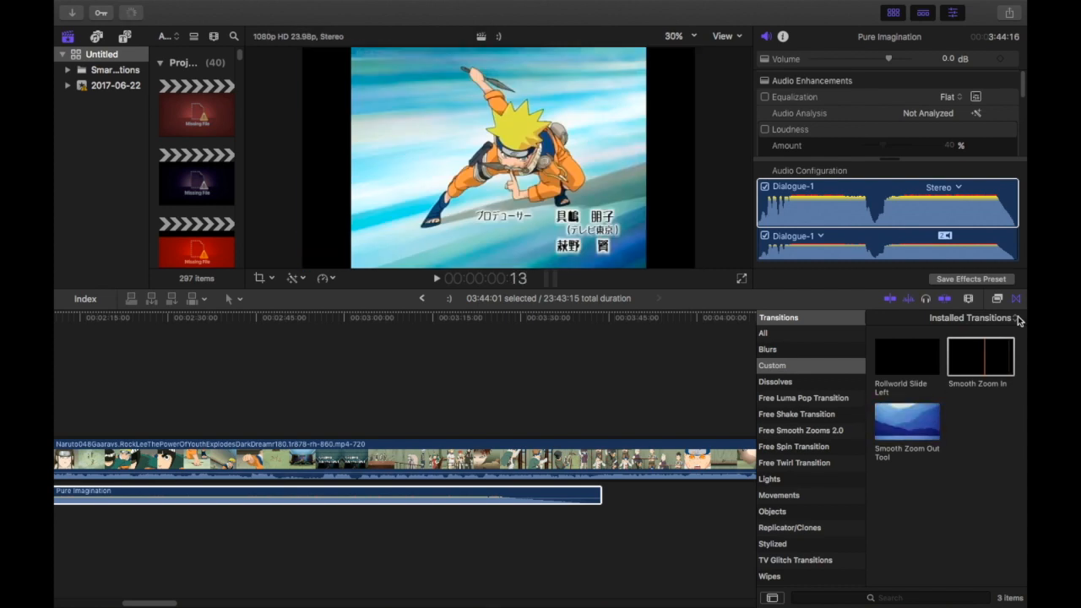
# Examine the installed video effects in the mLut and Custom categories.
pyautogui.click(998, 299)
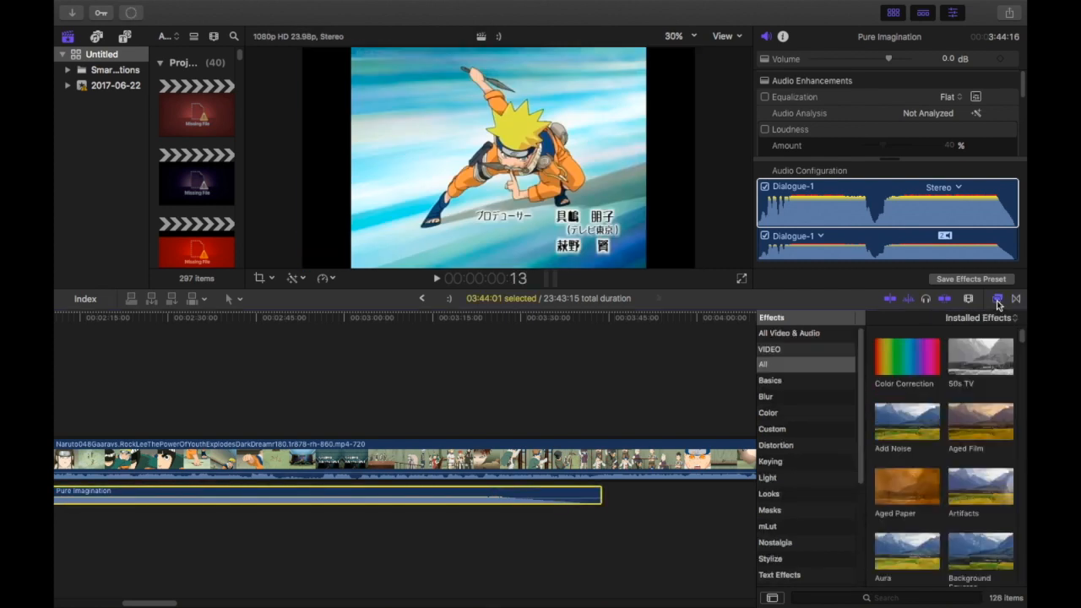
pyautogui.scroll(-2, 787, 490)
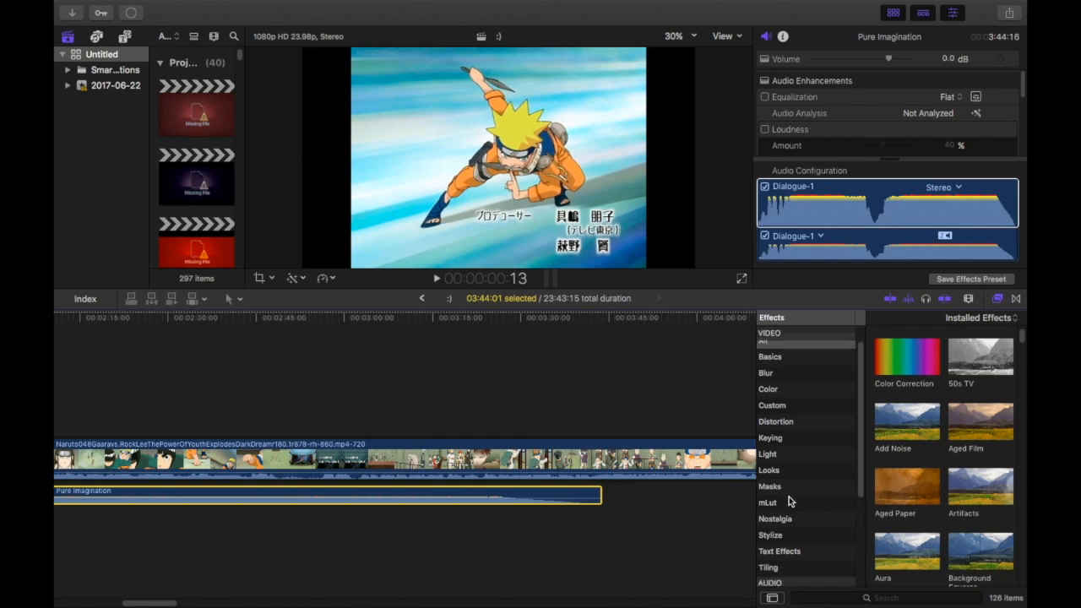
pyautogui.click(789, 499)
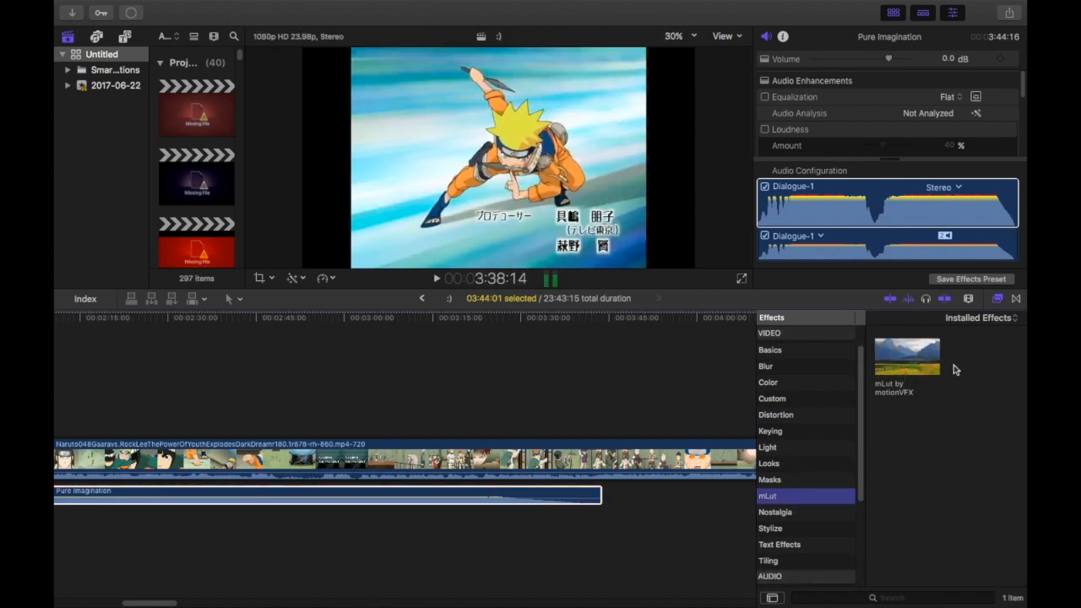
pyautogui.press('super+2')
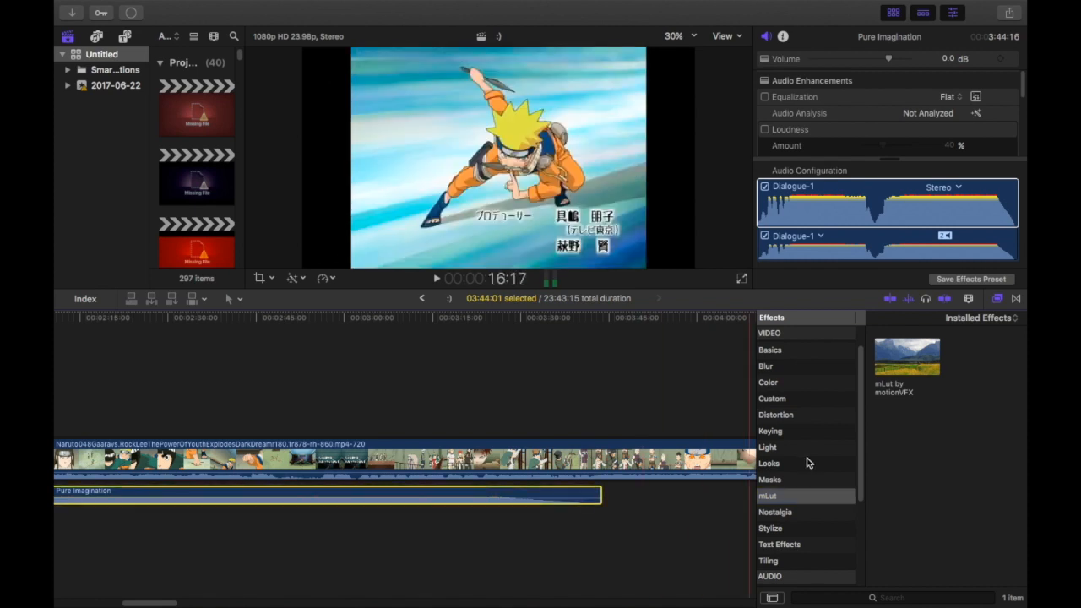
pyautogui.click(827, 400)
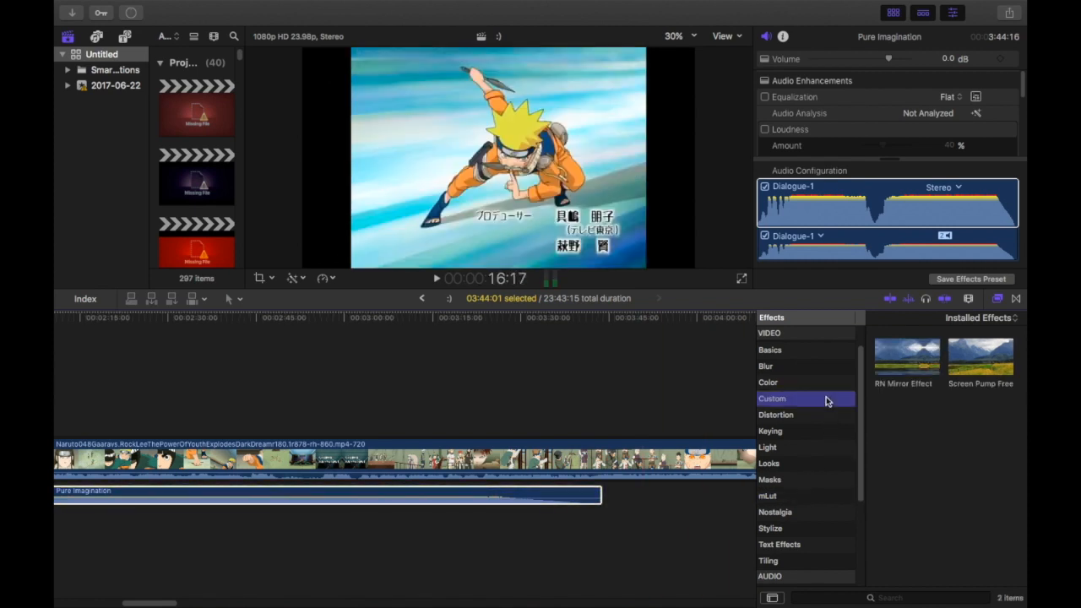
# Check the background tasks and select Adjustment Layer among the installed titles.
pyautogui.click(132, 12)
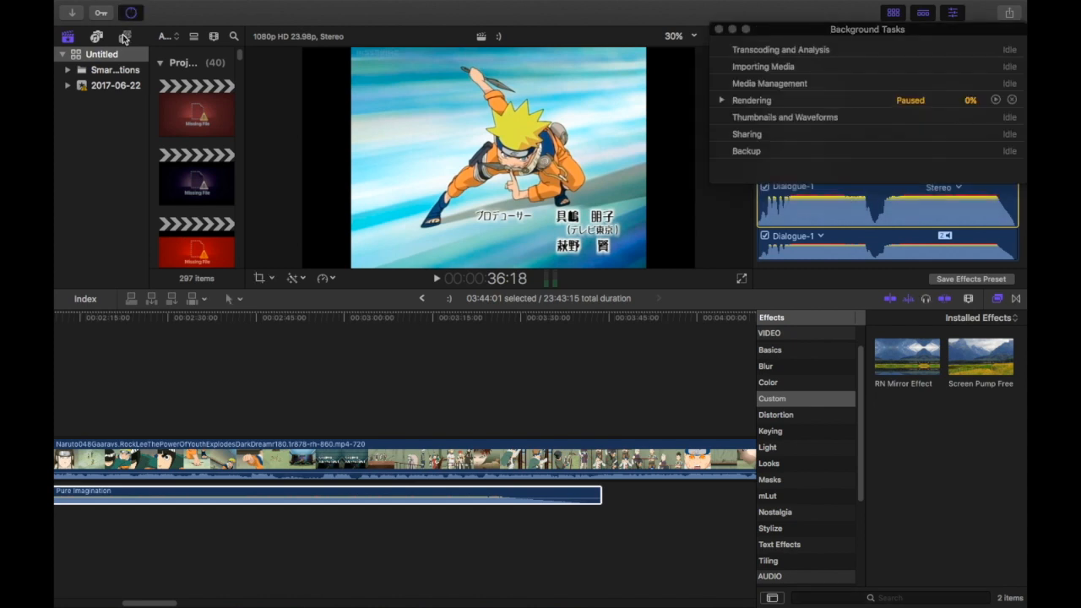
pyautogui.click(124, 37)
pyautogui.scroll(-2, 209, 134)
pyautogui.click(209, 135)
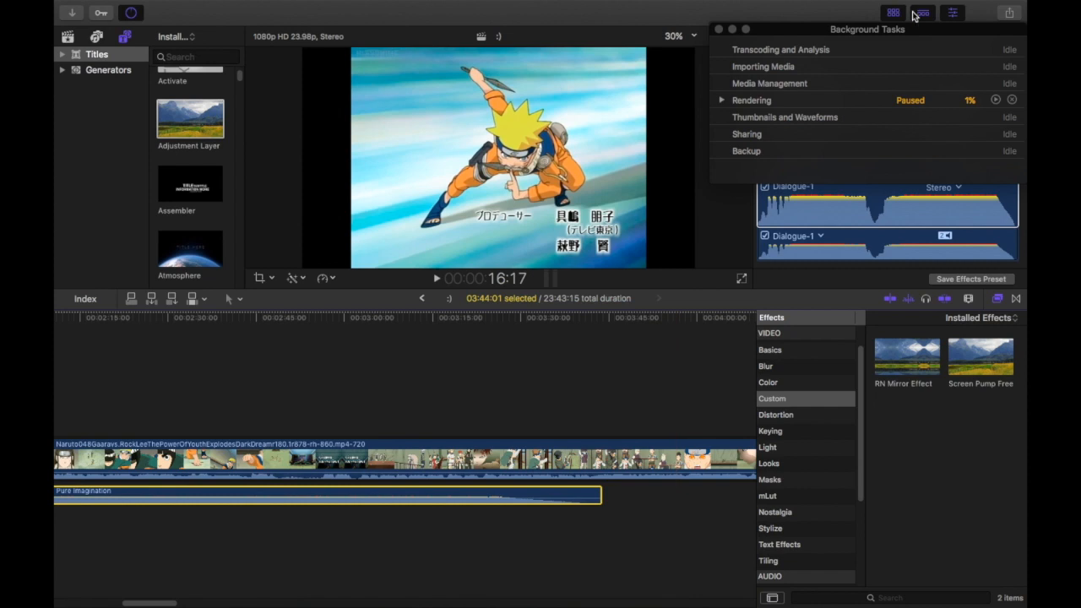
pyautogui.click(719, 30)
# Skim the episode for Rock Lee's fight and park the playhead at his charge, around 8:54.
pyautogui.hscroll(-5, 464, 445)
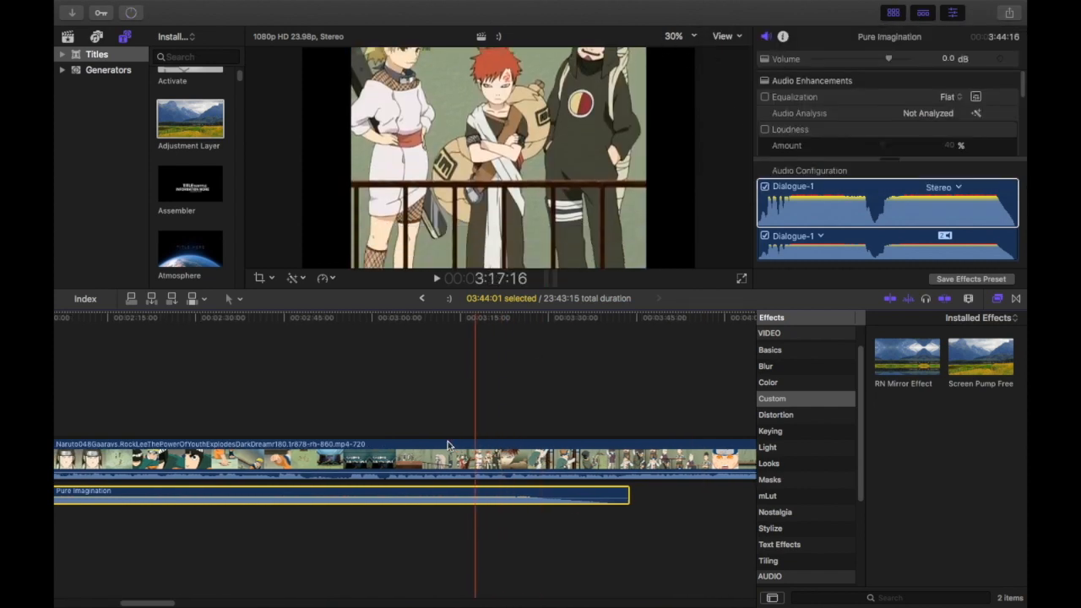
pyautogui.hscroll(15, 245, 473)
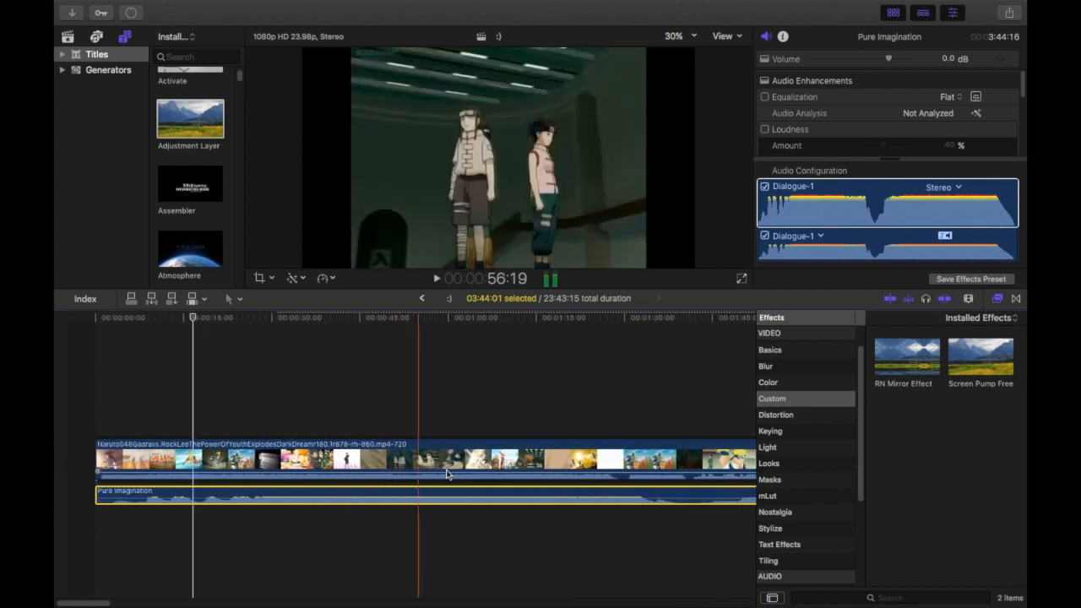
pyautogui.hscroll(20, 581, 464)
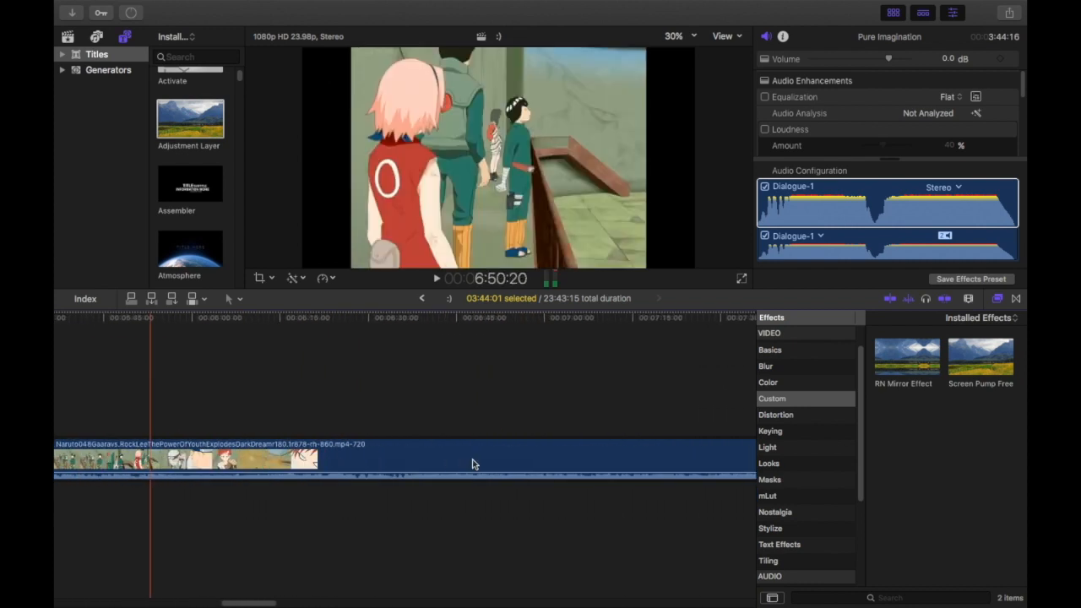
pyautogui.hscroll(5, 597, 461)
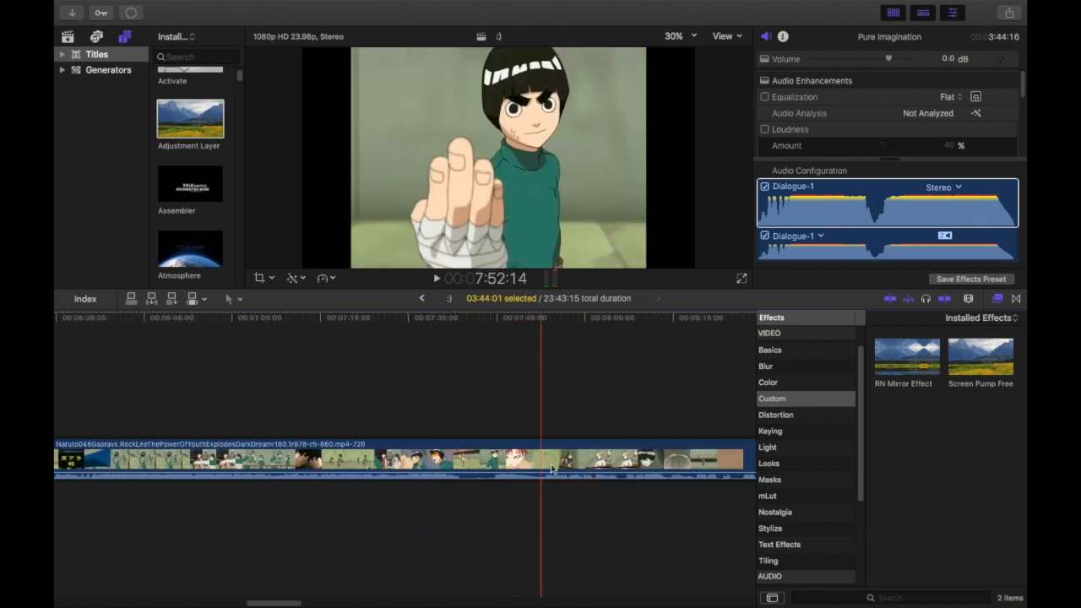
pyautogui.hscroll(5, 634, 463)
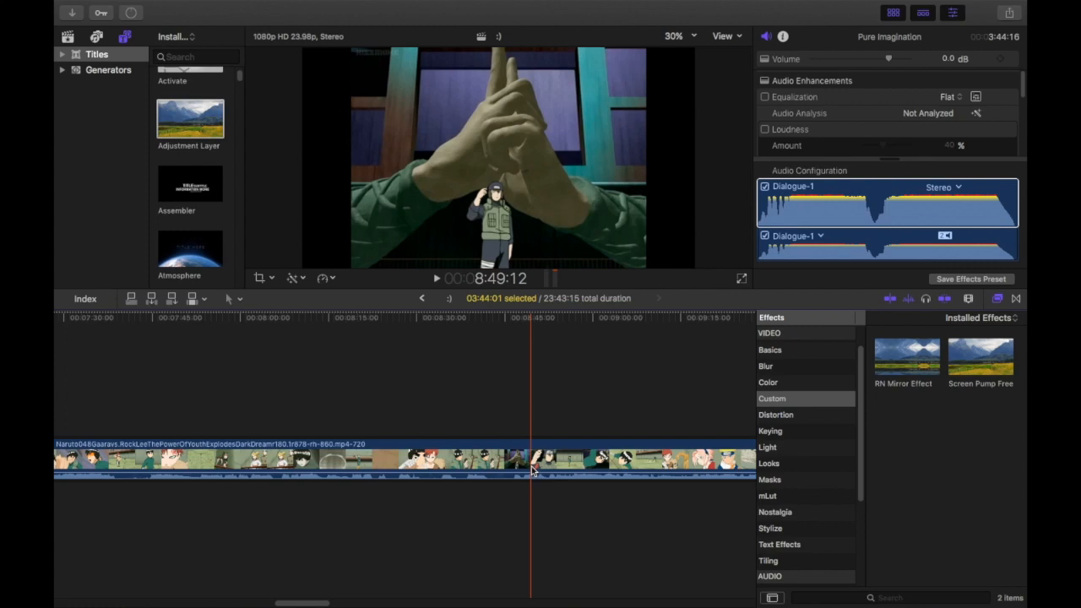
pyautogui.click(560, 463)
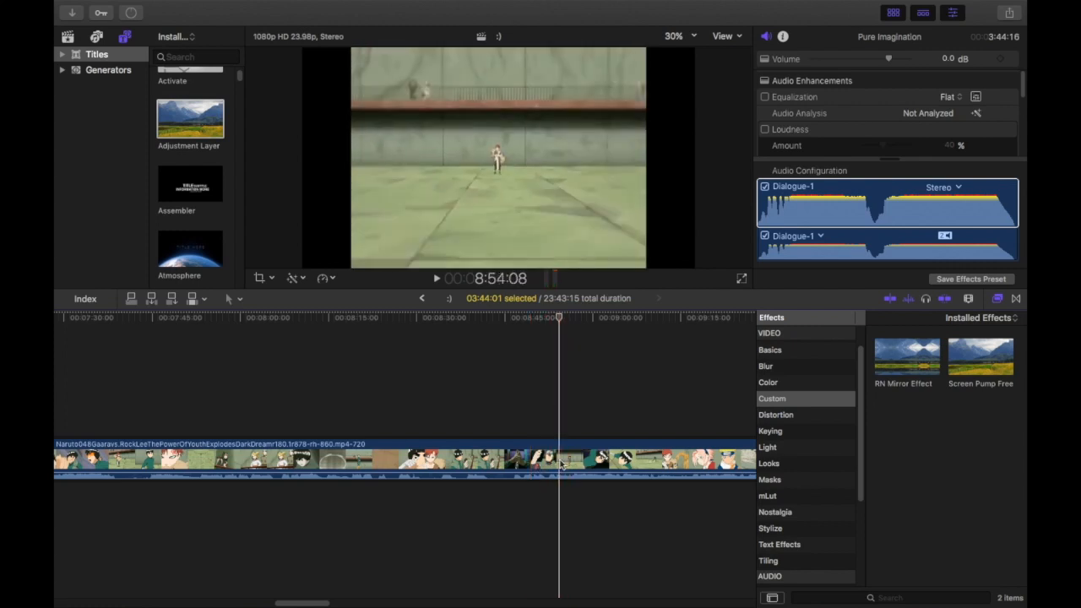
pyautogui.press('Left')
pyautogui.press('Left')
pyautogui.press('Left')
pyautogui.press('Left')
pyautogui.press('Left')
pyautogui.press('Left')
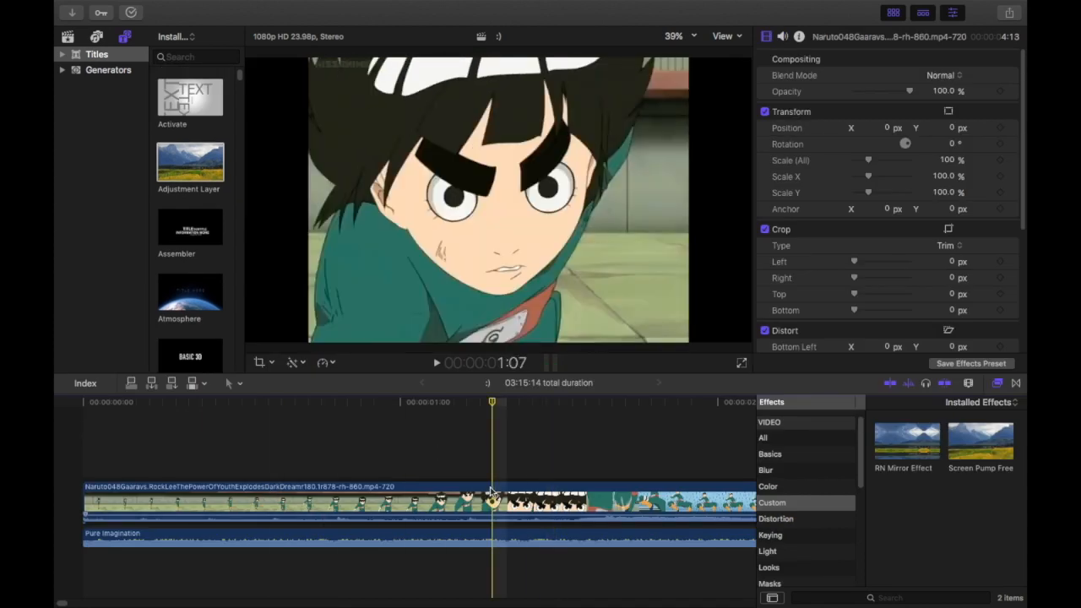
# Slice the fight clip into one-frame pieces from 1:08 onward, starting at the close-up of Lee's eyes.
pyautogui.press('Right')
pyautogui.press('super+b')
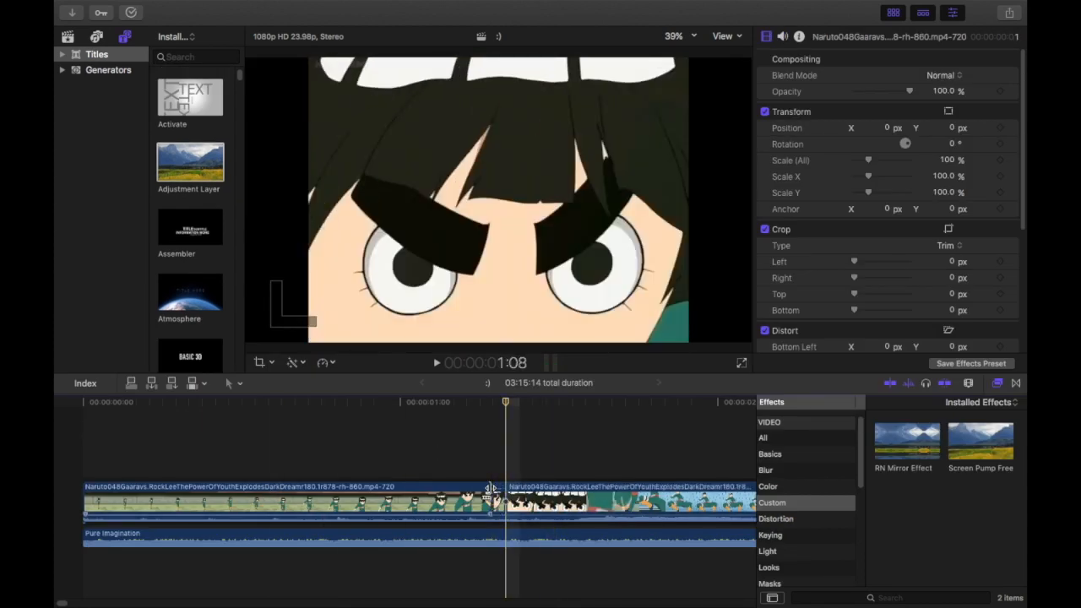
pyautogui.press('Right')
pyautogui.press('Right')
pyautogui.press('super+b')
pyautogui.press('Right')
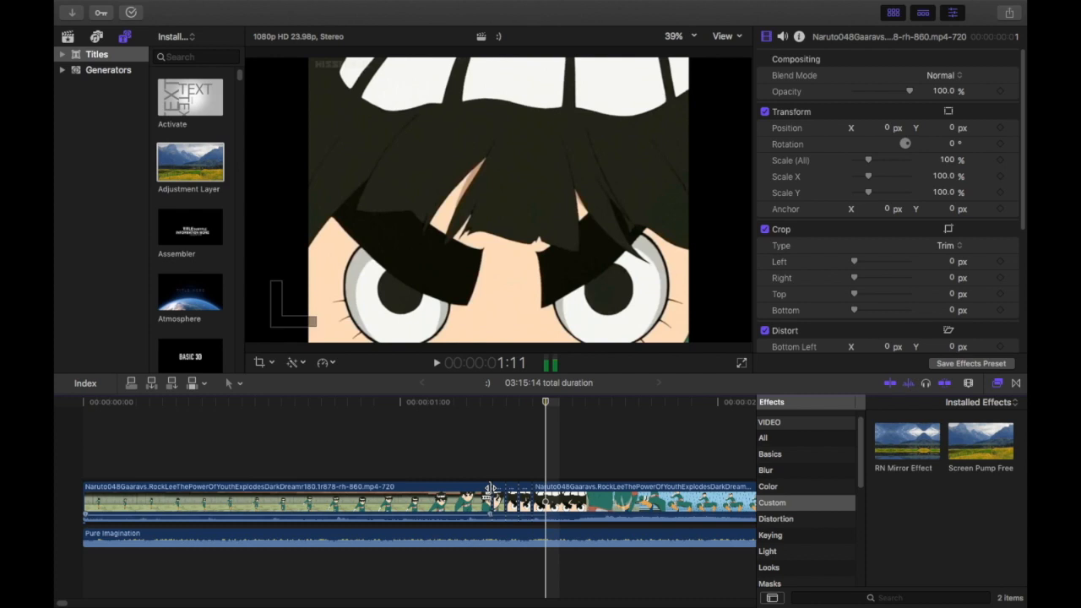
pyautogui.press('super+b')
pyautogui.press('Right')
pyautogui.press('super+b')
pyautogui.press('Right')
pyautogui.press('super+b')
pyautogui.press('Right')
pyautogui.press('Right')
pyautogui.press('Right')
pyautogui.hscroll(5, 422, 498)
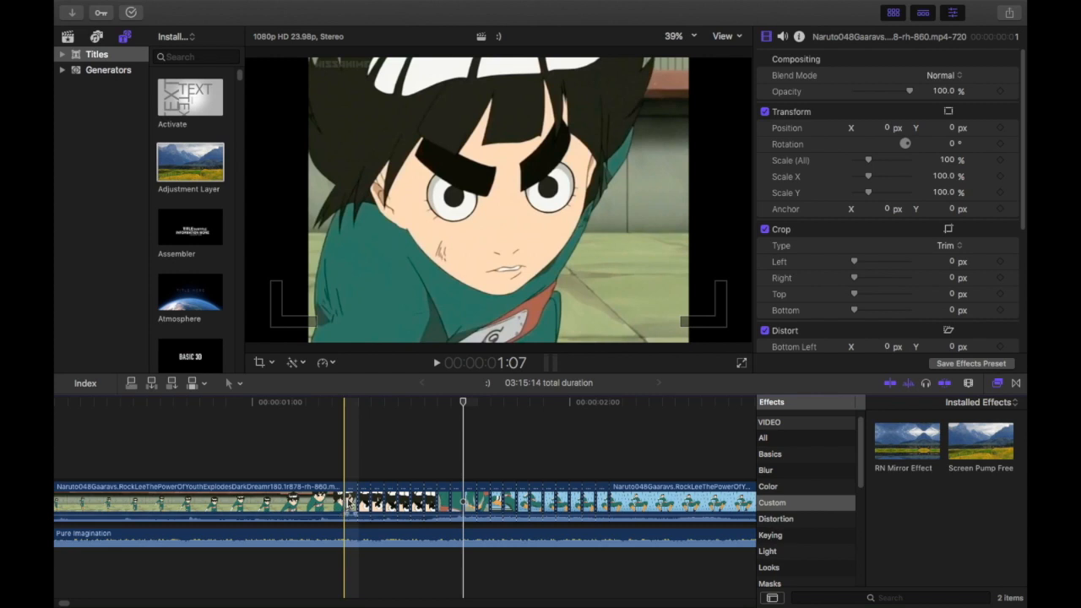
# Delete every other one-frame piece from the sliced section that begins at the eye close-up.
pyautogui.click(349, 500)
pyautogui.click(364, 501)
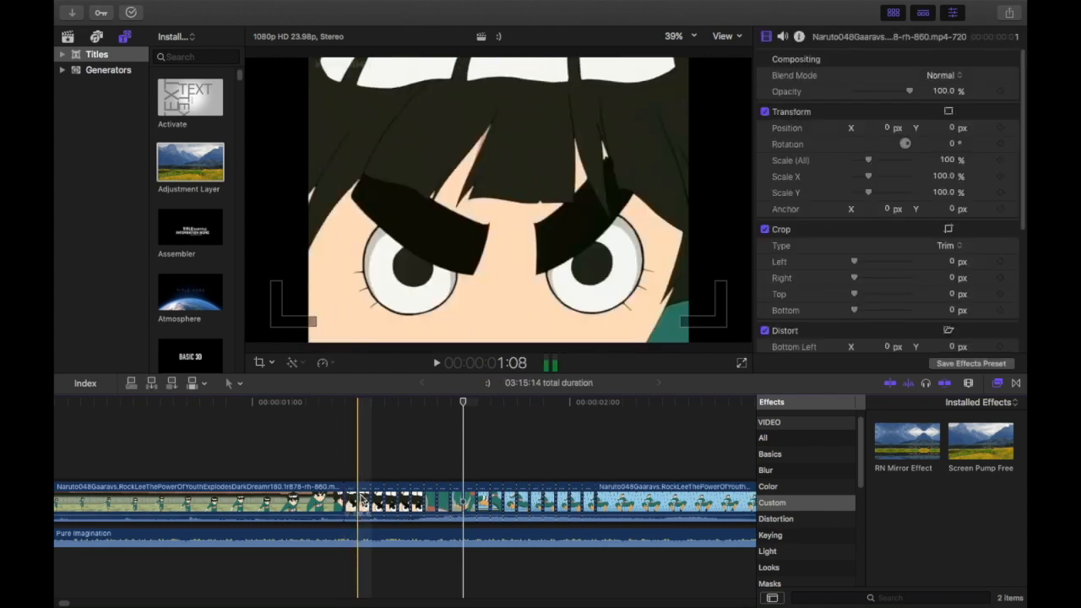
pyautogui.moveTo(373, 500); pyautogui.dragTo(482, 499)
pyautogui.hotkey('shift', 'Delete')
pyautogui.click(385, 500)
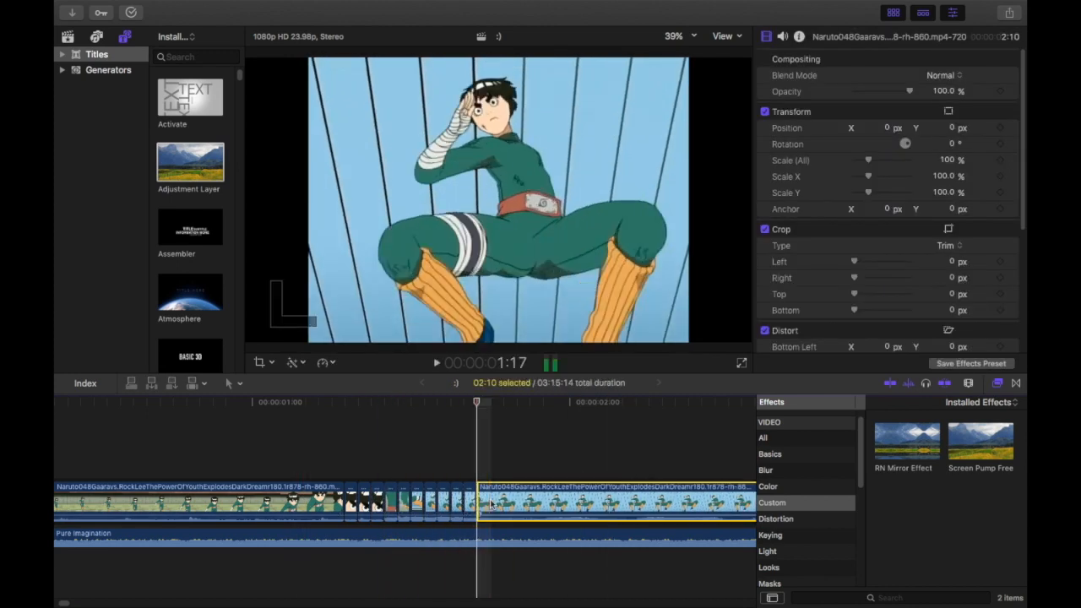
# Slice the clip from 1:17 to 2:07 into one-frame pieces and delete every other piece.
pyautogui.press('space')
pyautogui.press('space')
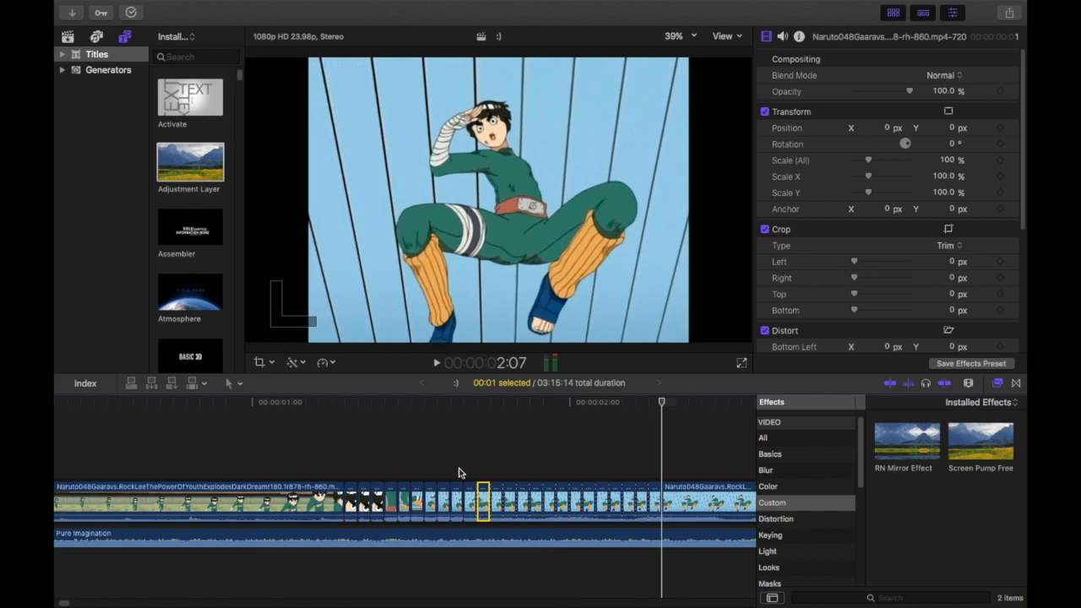
pyautogui.press('Up')
pyautogui.press('Up')
pyautogui.press('Right')
pyautogui.press('Right')
pyautogui.press('Delete')
pyautogui.press('Right')
pyautogui.press('Right')
pyautogui.press('Right')
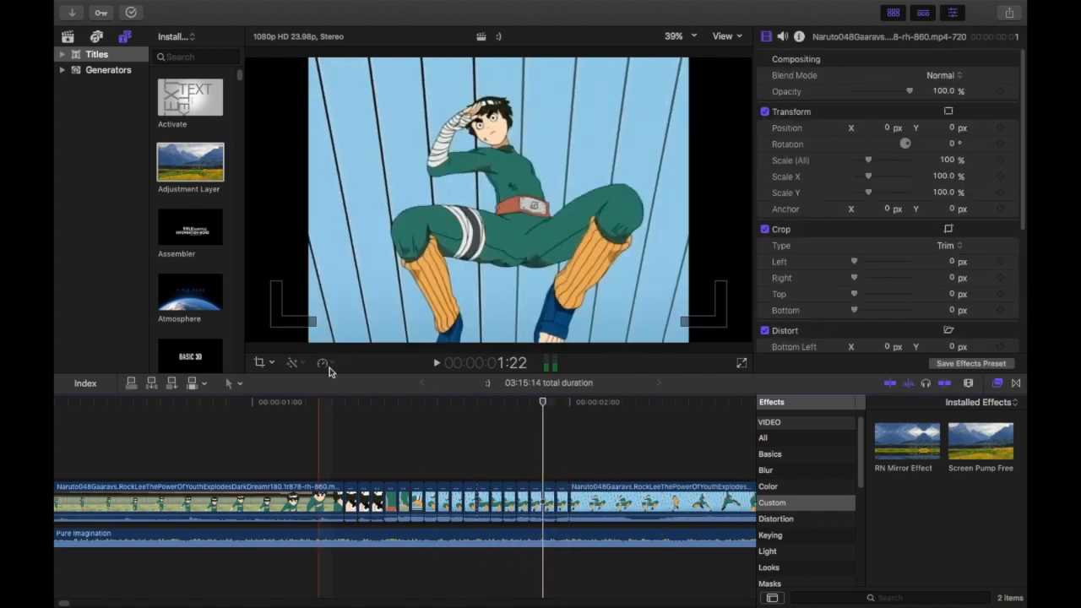
# Insert an Adjustment Layer in the main storyline at 1:07 and shorten it to one frame.
pyautogui.moveTo(179, 167); pyautogui.dragTo(348, 502)
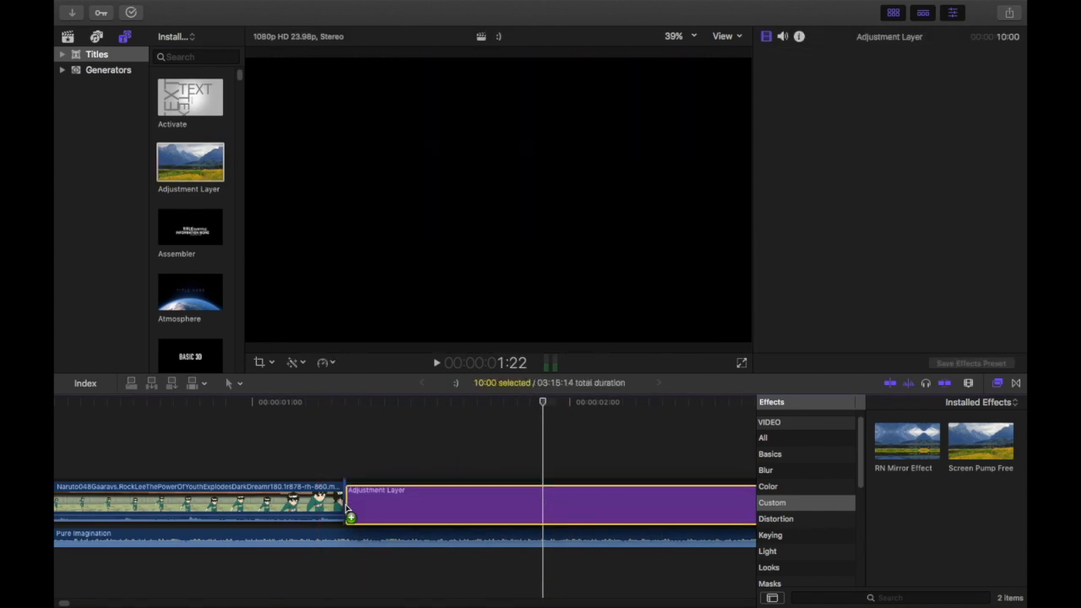
pyautogui.click(356, 503)
pyautogui.hotkey('alt', '[')
pyautogui.press('Delete')
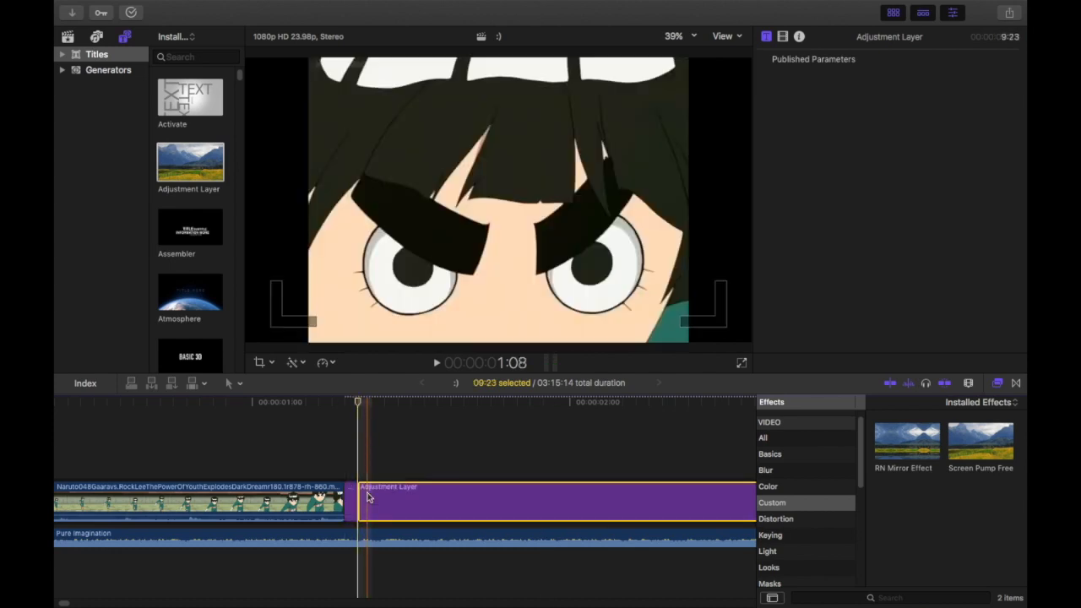
pyautogui.click(351, 492)
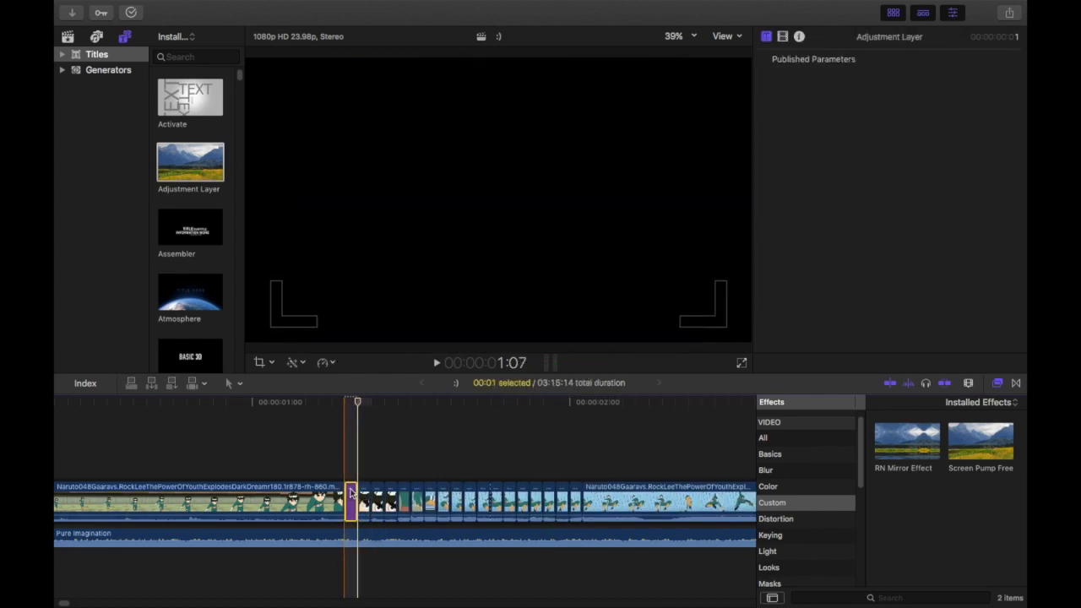
# Place copies of the one-frame adjustment layer between the one-frame pieces to make a flicker.
pyautogui.press('space')
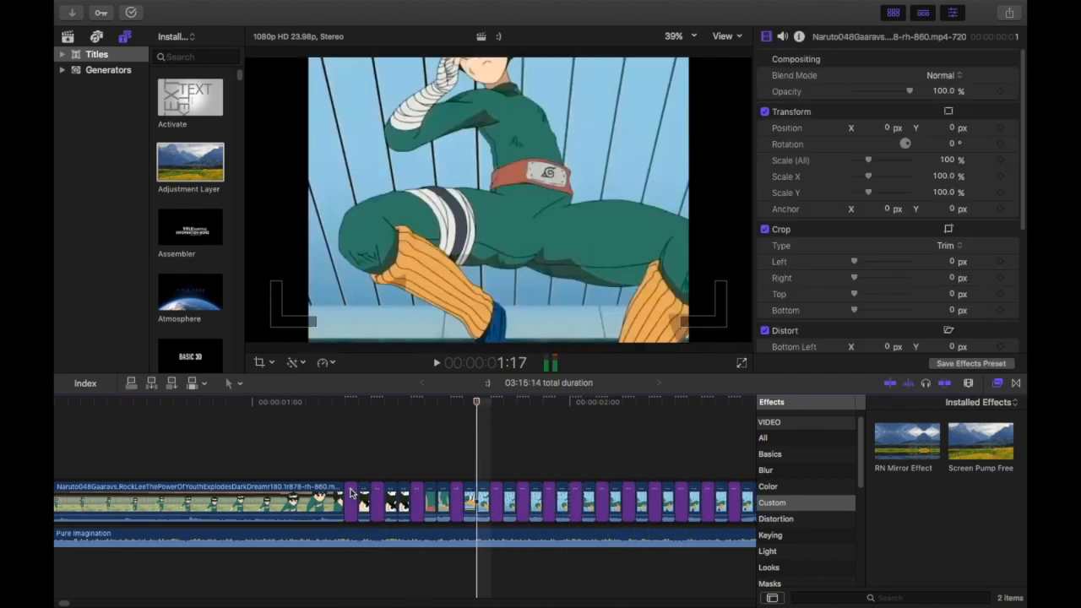
pyautogui.press('space')
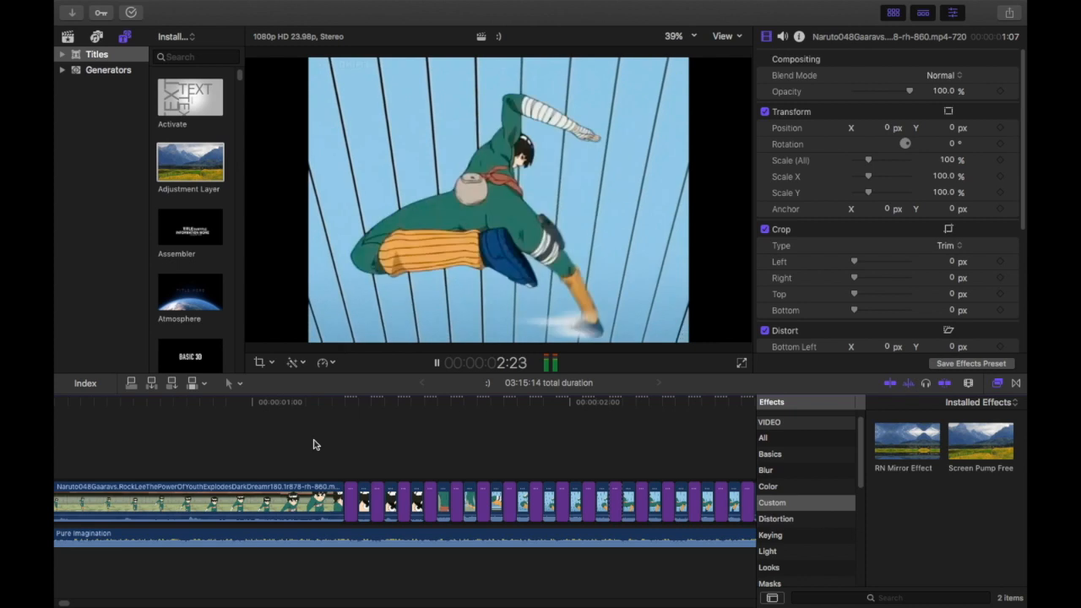
pyautogui.press('space')
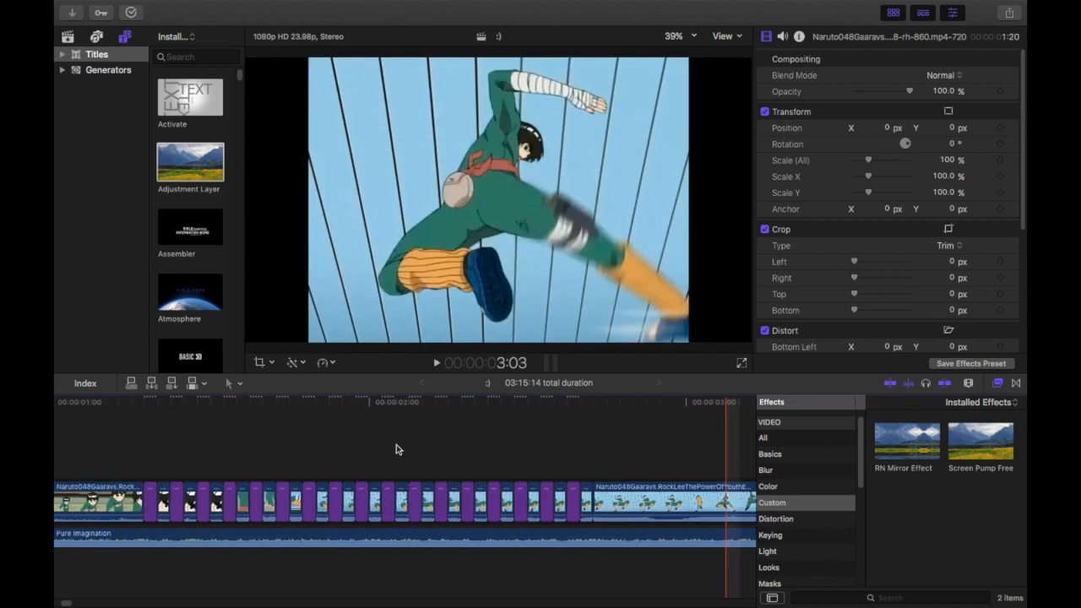
# Play the edit from the beginning to review the flicker section with the music.
pyautogui.hotkey('shift', 'z')
pyautogui.press('Home')
pyautogui.press('space')
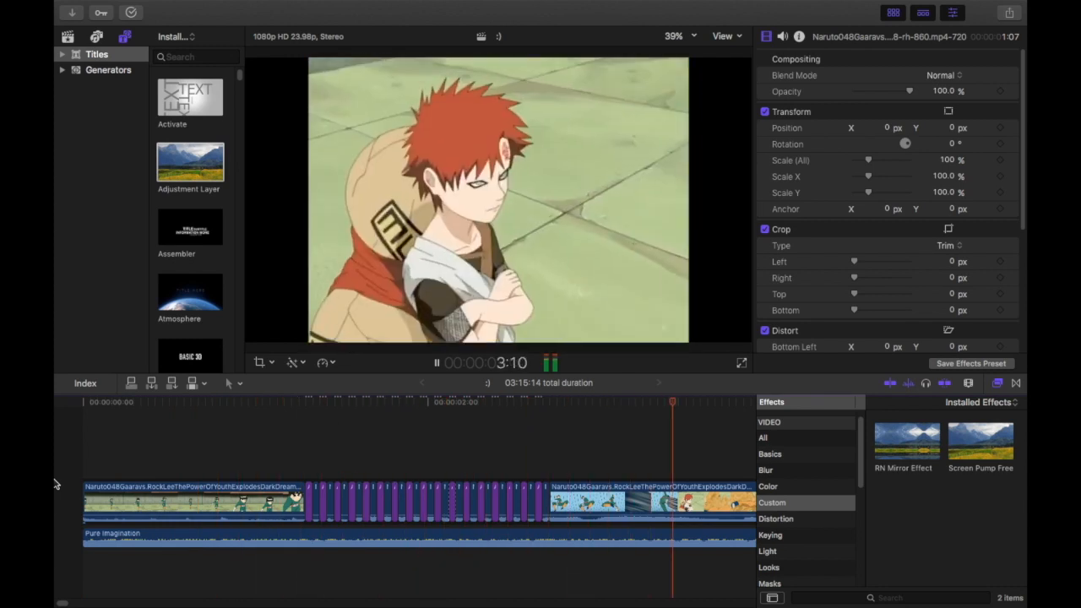
pyautogui.press('space')
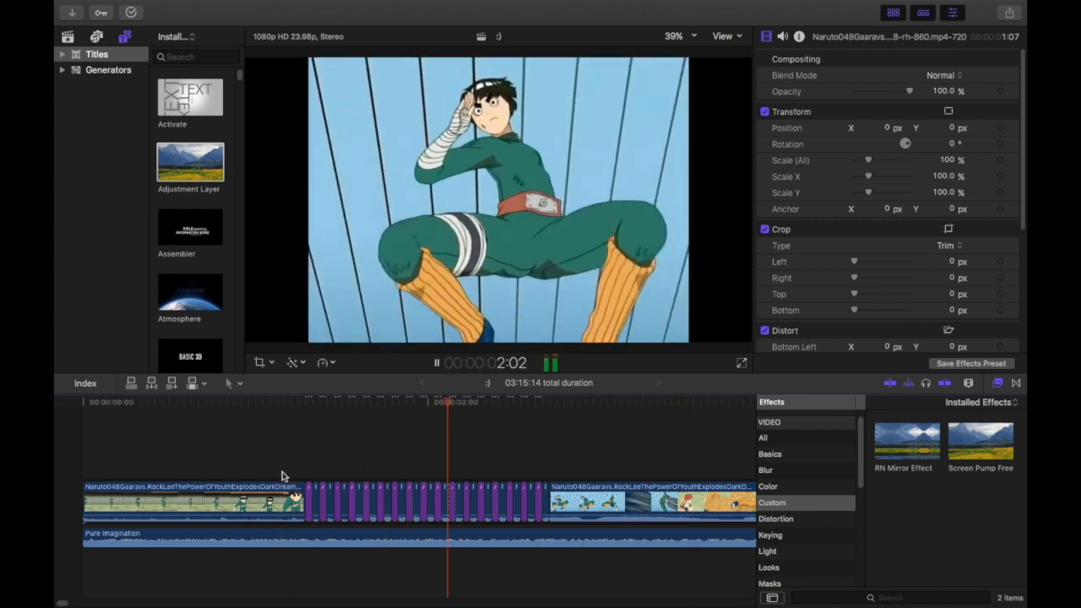
pyautogui.press('space')
pyautogui.press('space')
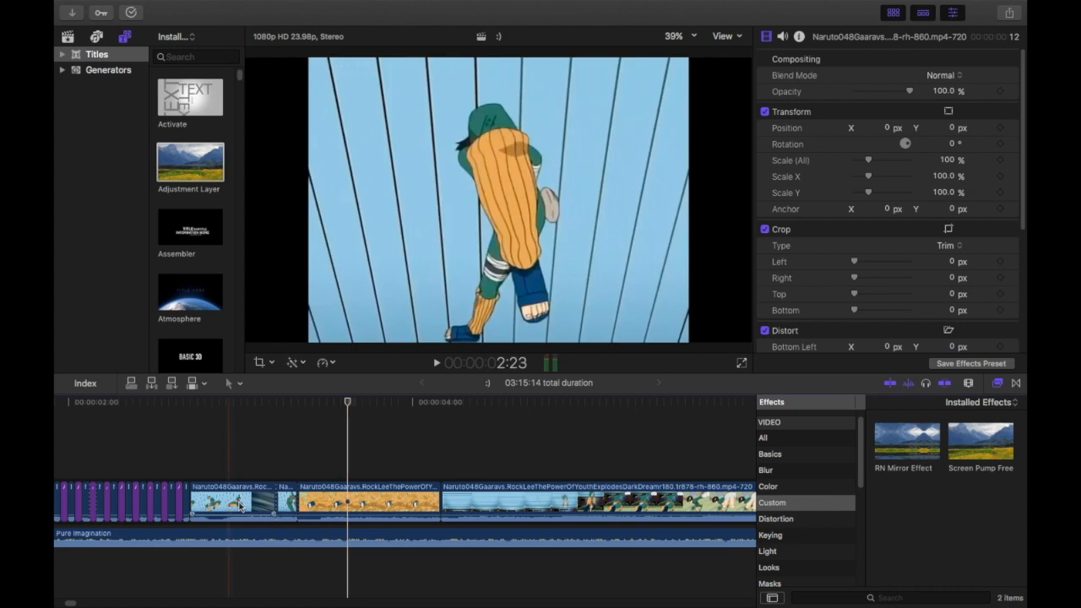
# Split the sand shot after its first four frames and delete the remainder.
pyautogui.press('space')
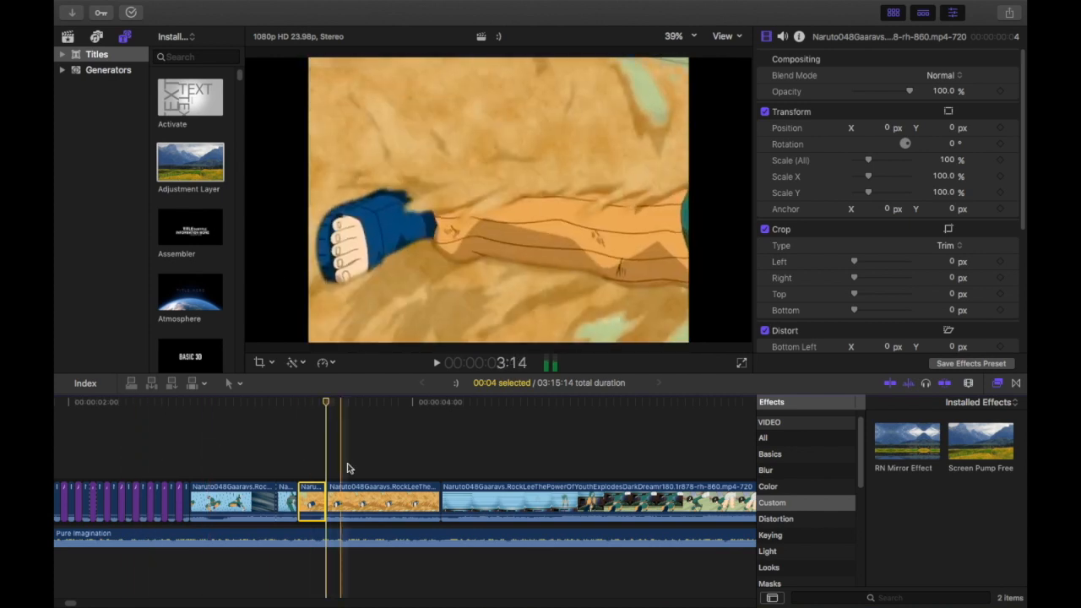
pyautogui.click(370, 496)
pyautogui.press('Delete')
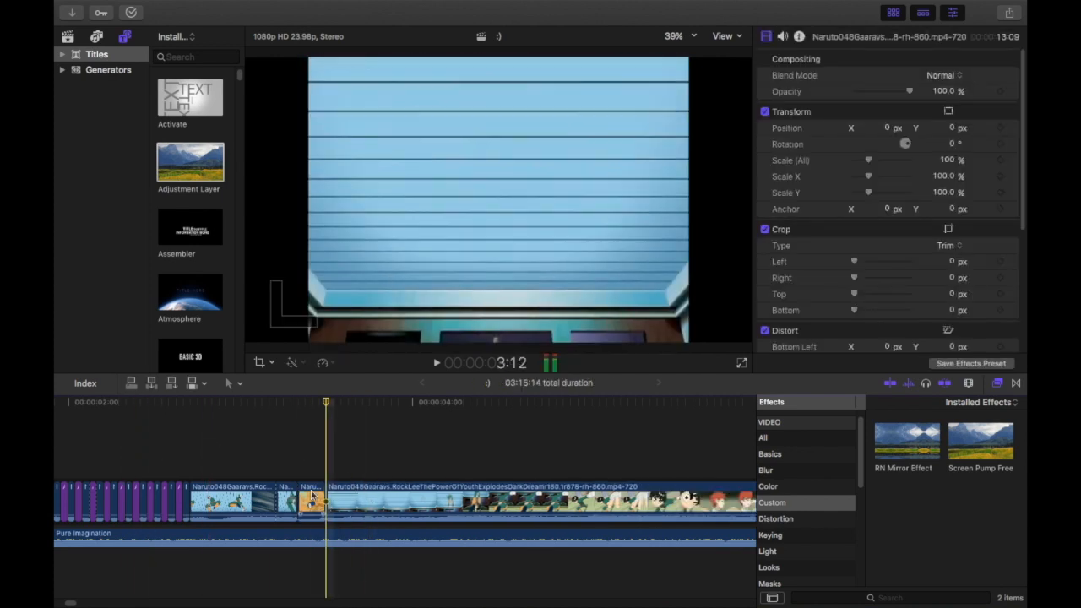
# Play back the shots around the sand shot and trim the empty opening off the blue roof clip that follows.
pyautogui.press('space')
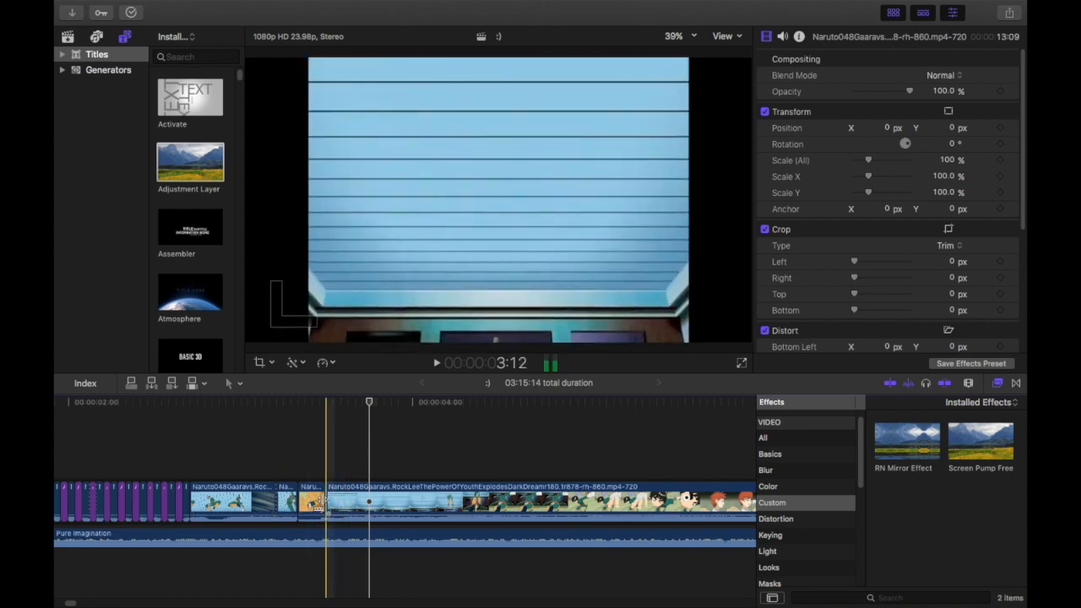
pyautogui.press('space')
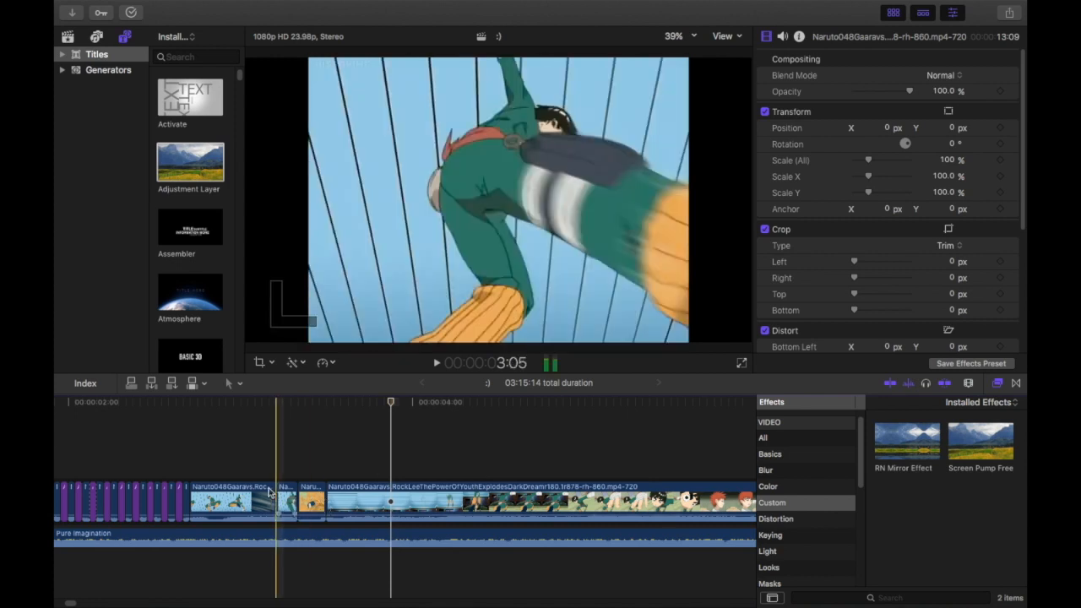
pyautogui.press('space')
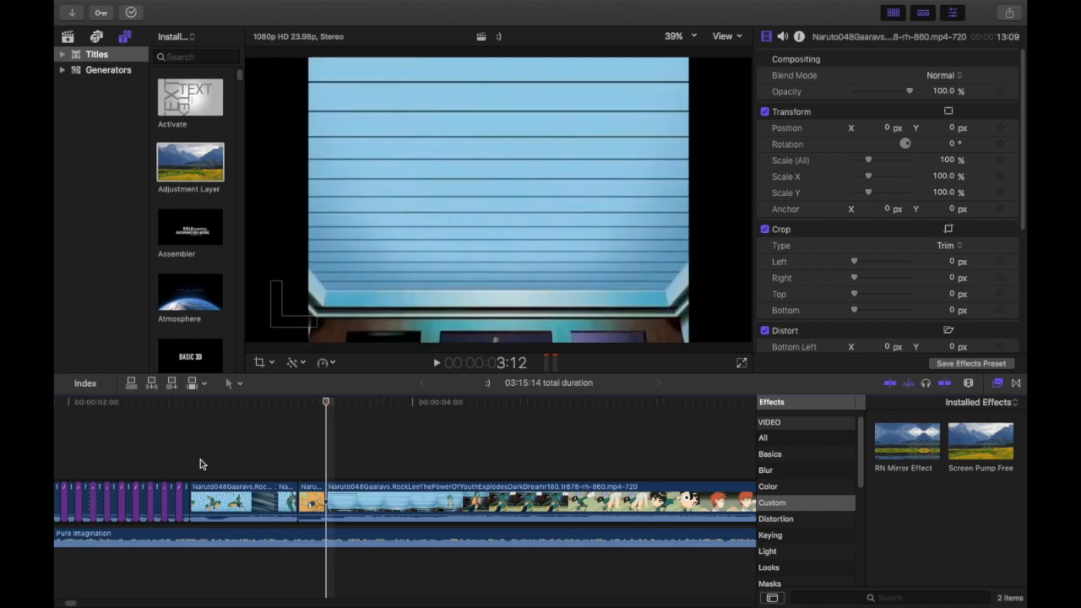
pyautogui.click(439, 511)
pyautogui.hotkey('alt', '[')
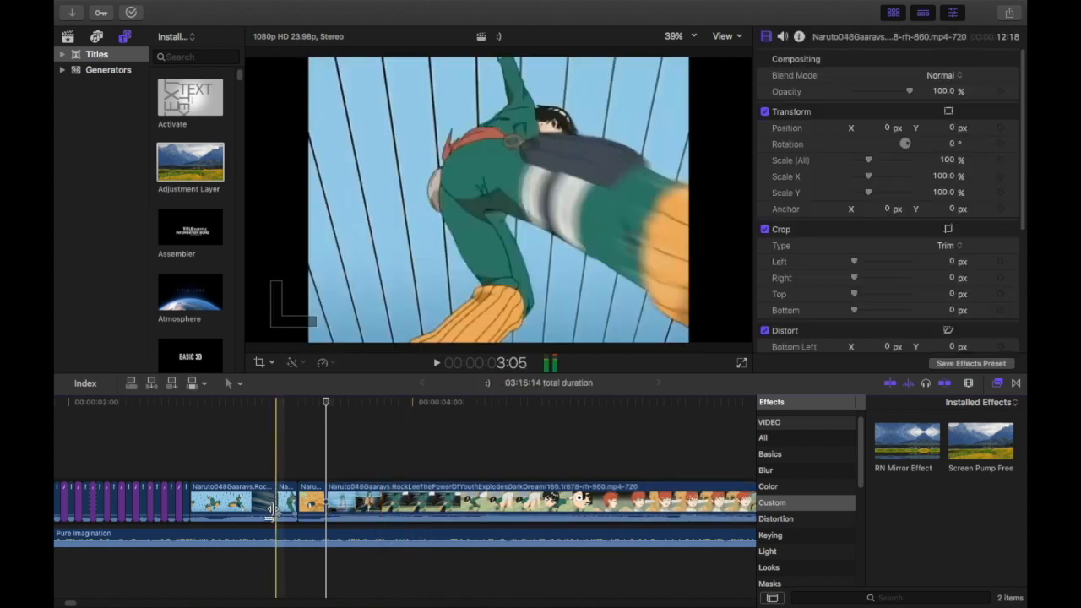
# Play the edit from the start and skim the trimmed roof shot to check its timing.
pyautogui.press('space')
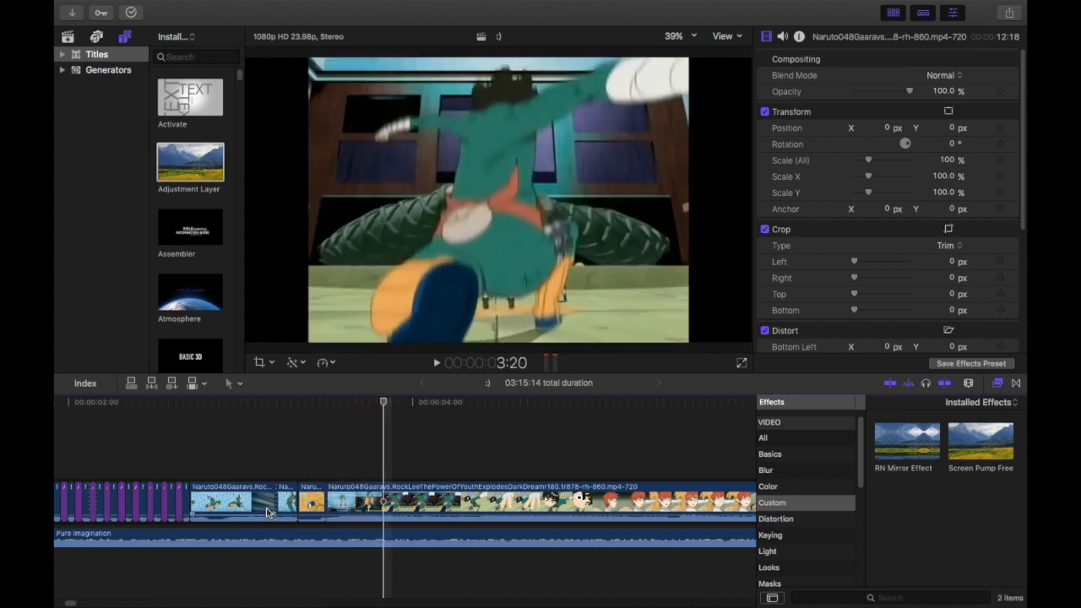
pyautogui.press('Home')
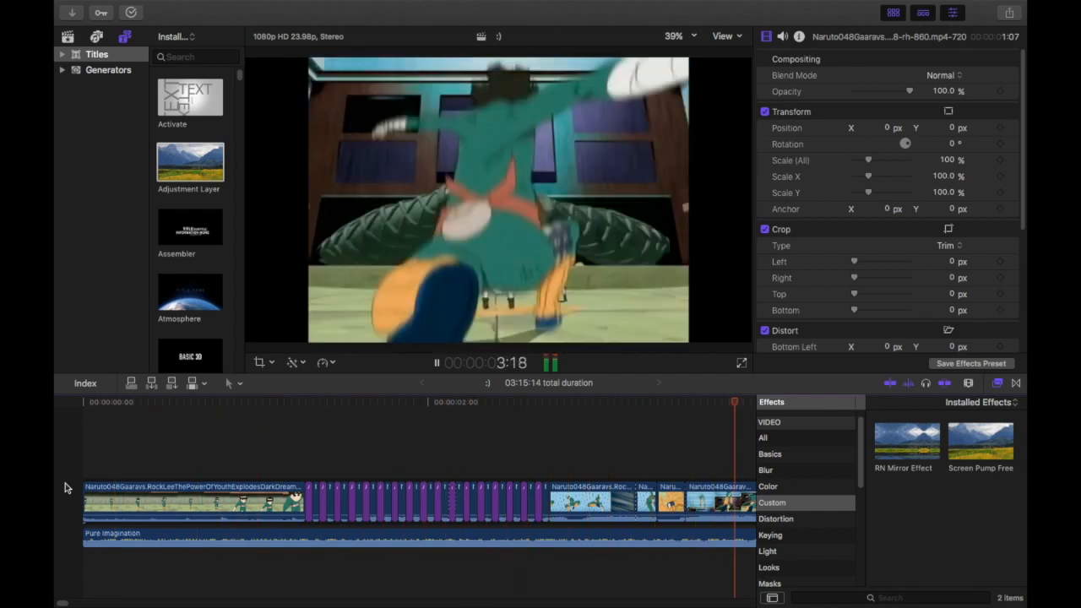
pyautogui.press('space')
pyautogui.hscroll(-5, 168, 487)
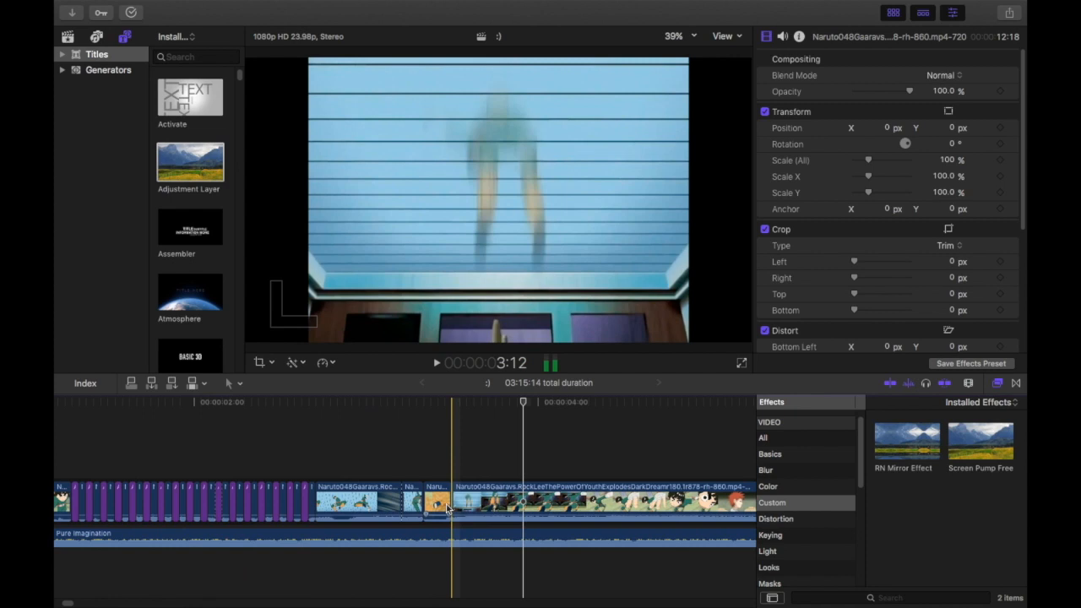
pyautogui.hscroll(-2, 211, 482)
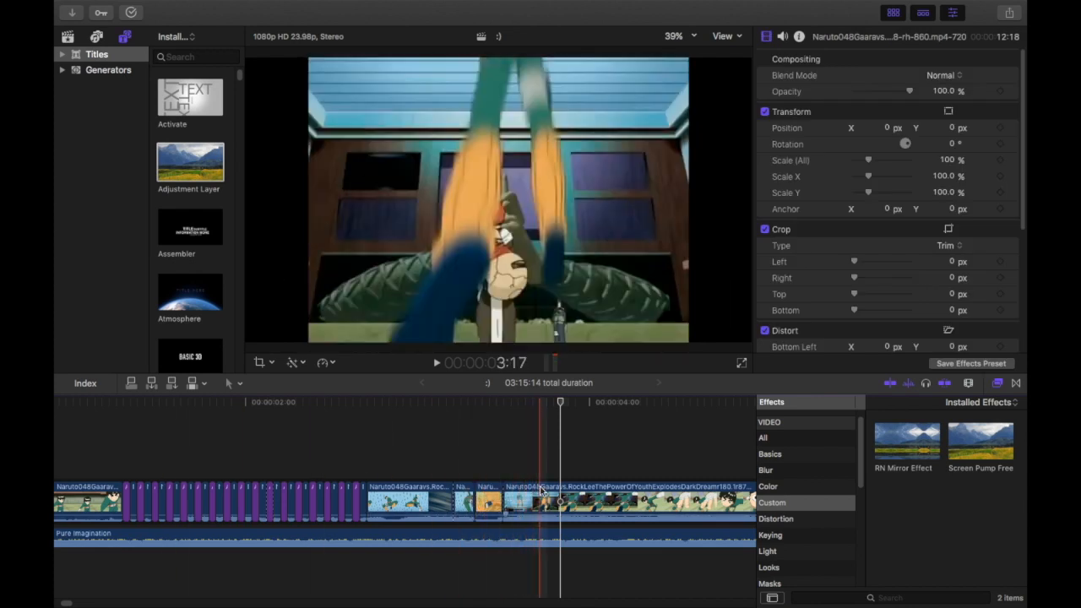
# Shorten the blue roof shot and follow it with a flicker section of one-frame adjustment layers between the Rock Lee close-up cuts.
pyautogui.press('Left')
pyautogui.press('Left')
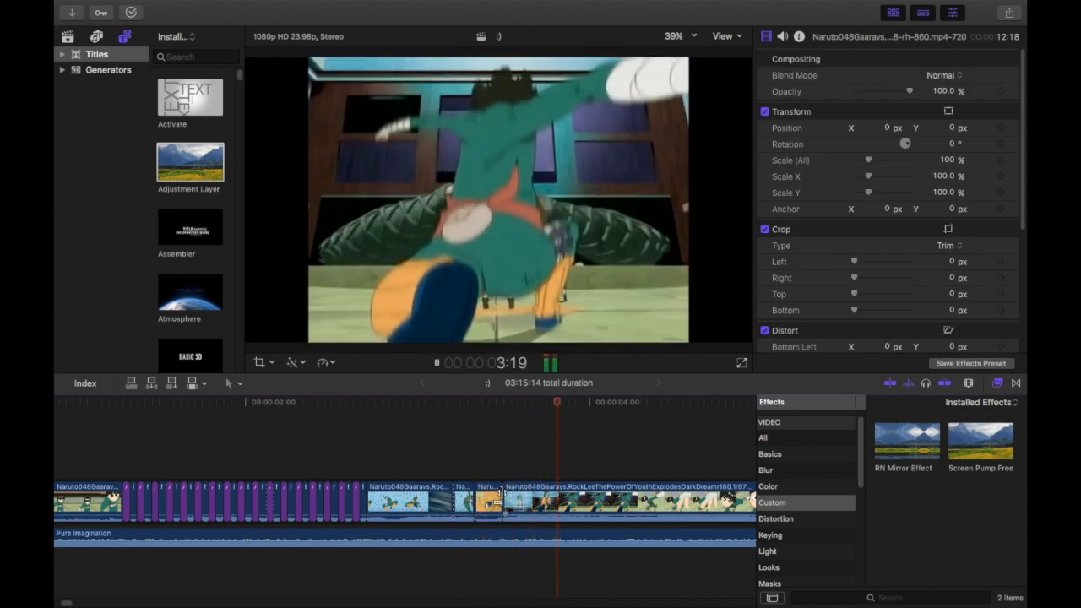
pyautogui.press('space')
pyautogui.hscroll(5, 307, 498)
pyautogui.click(628, 501)
pyautogui.click(531, 501)
pyautogui.click(85, 383)
pyautogui.press('super+shift+2')
pyautogui.press('space')
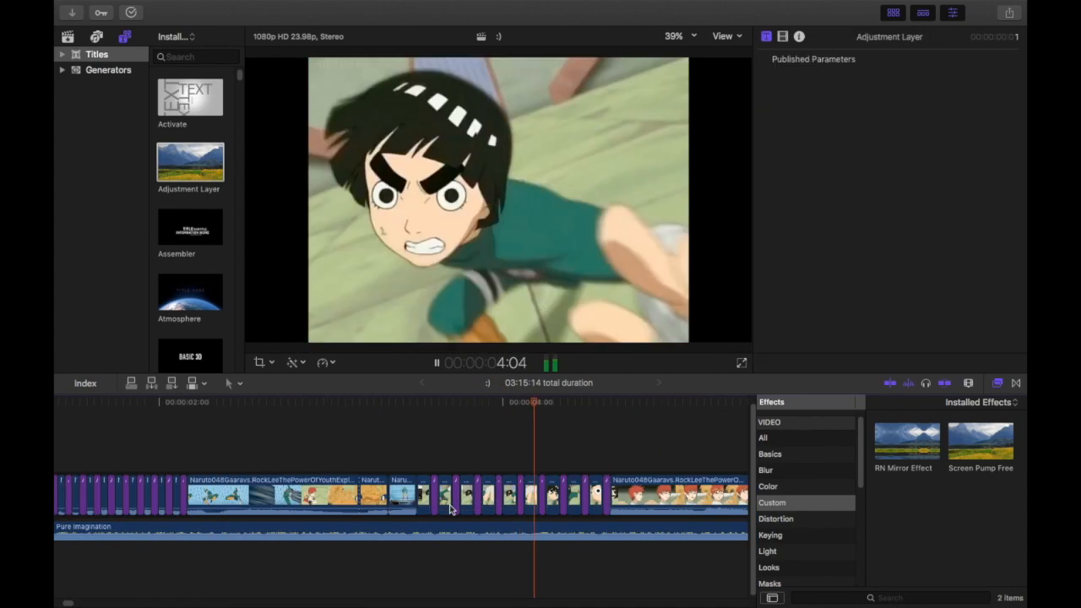
# Cut the sand-dodge footage after Gaara's flicker section into short shots, one of them eight frames long, and play them back.
pyautogui.press('space')
pyautogui.press('super+b')
pyautogui.click(552, 490)
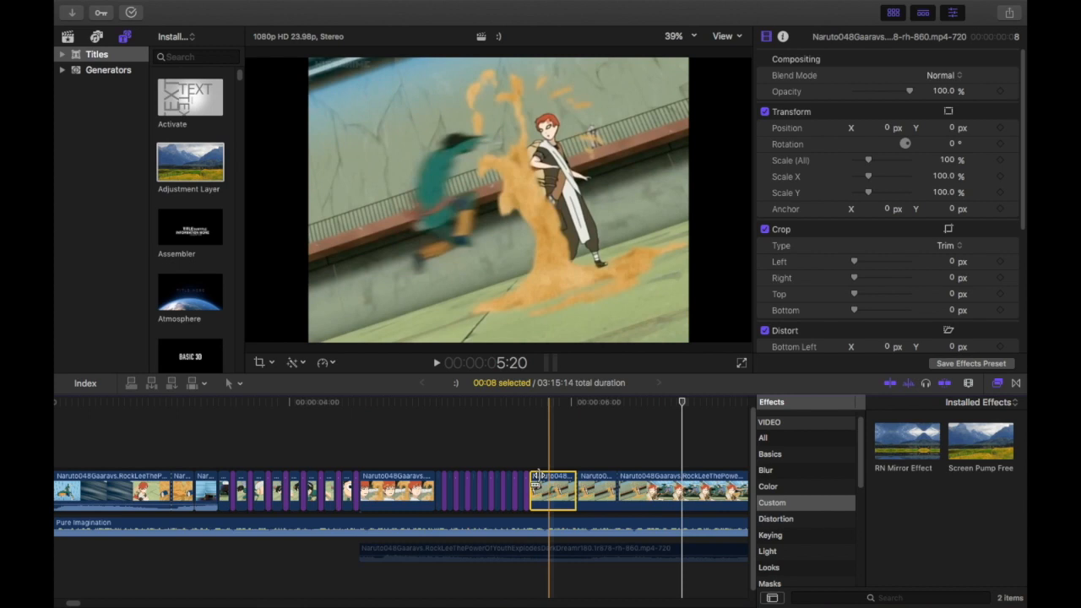
pyautogui.click(561, 490)
pyautogui.press('space')
pyautogui.click(142, 467)
pyautogui.press('space')
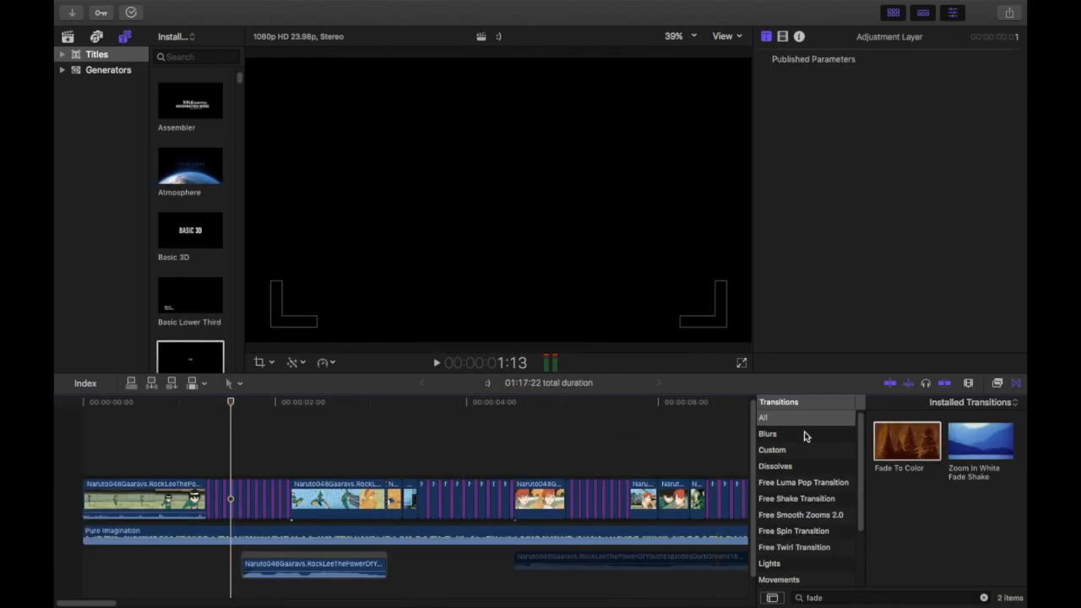
# Show the Custom transitions and clear the "fade" search.
pyautogui.click(789, 450)
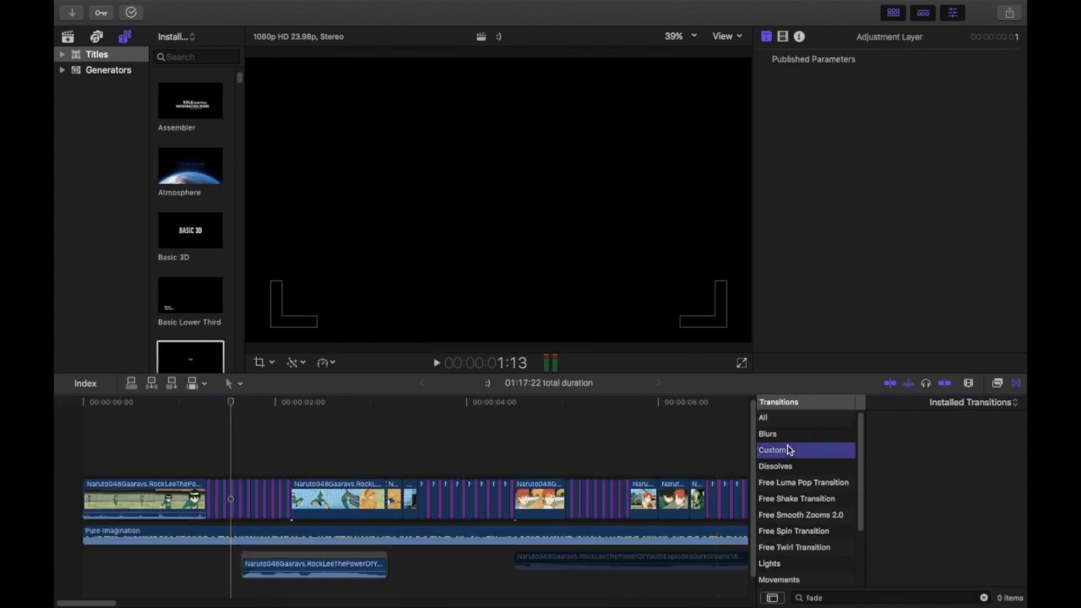
pyautogui.click(985, 598)
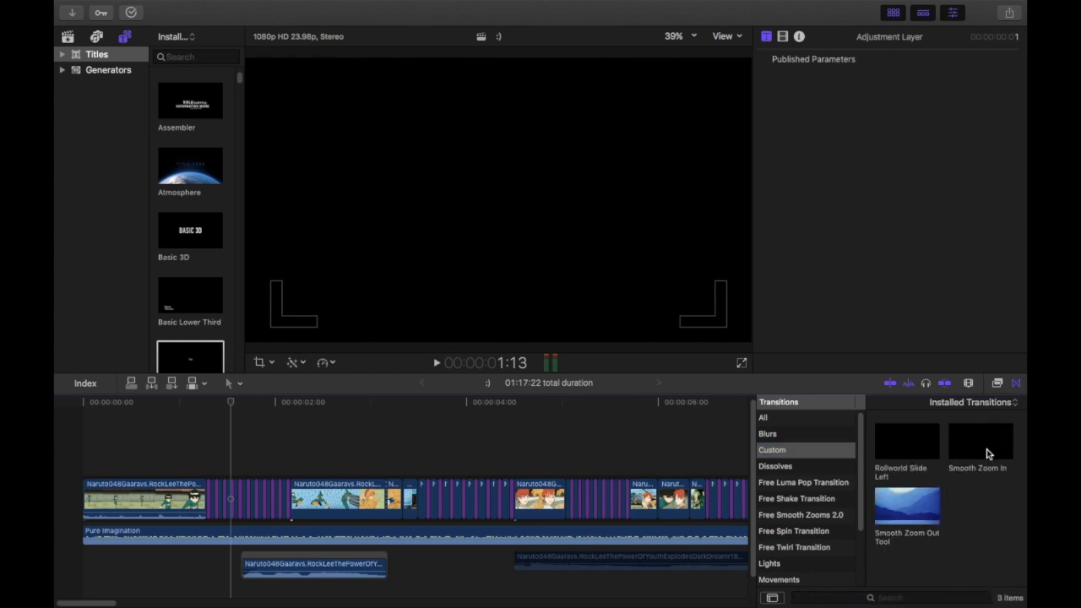
# Try Smooth Zoom In transitions at the cuts on both sides of the sand shot and play the result.
pyautogui.moveTo(988, 453); pyautogui.dragTo(385, 507)
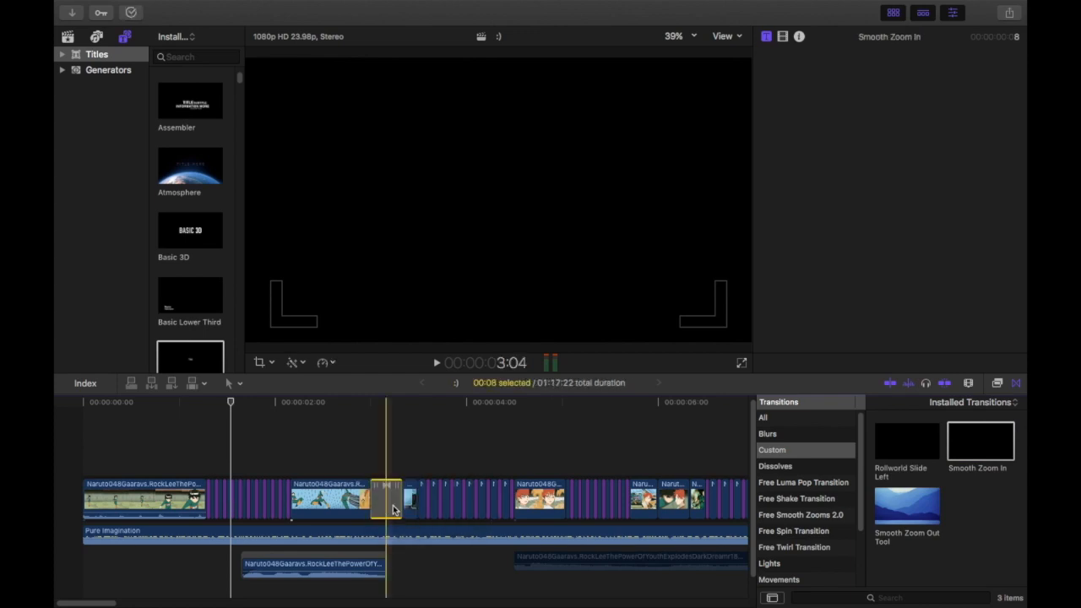
pyautogui.press('super+equal')
pyautogui.press('super+equal')
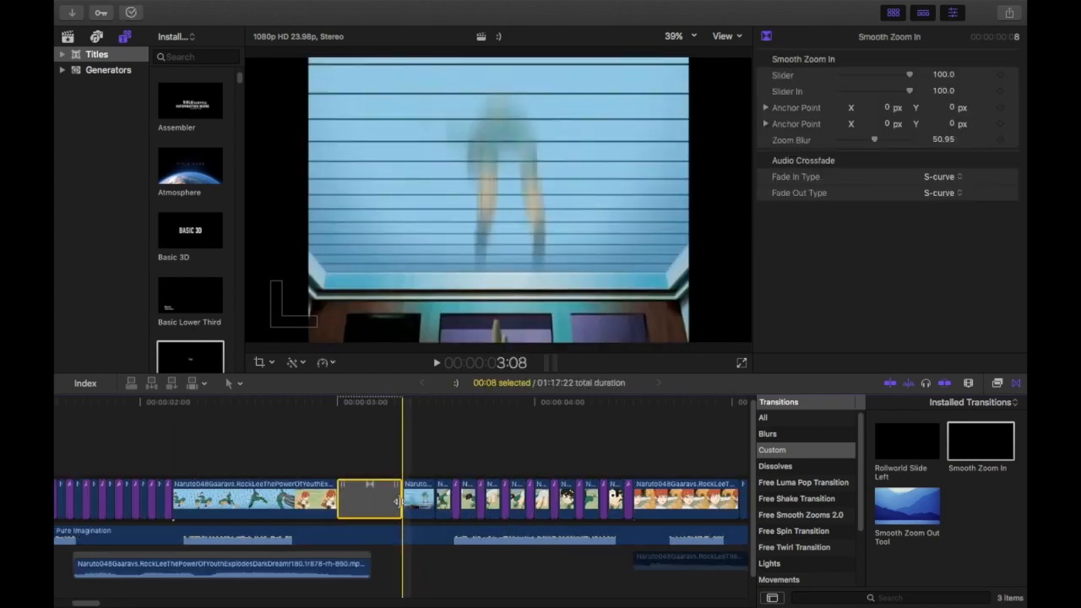
pyautogui.moveTo(398, 501)
pyautogui.mouseDown()
pyautogui.moveTo(367, 504)
pyautogui.moveTo(380, 507)
pyautogui.mouseUp()
pyautogui.moveTo(981, 441); pyautogui.dragTo(402, 505)
pyautogui.press('Home')
pyautogui.press('space')
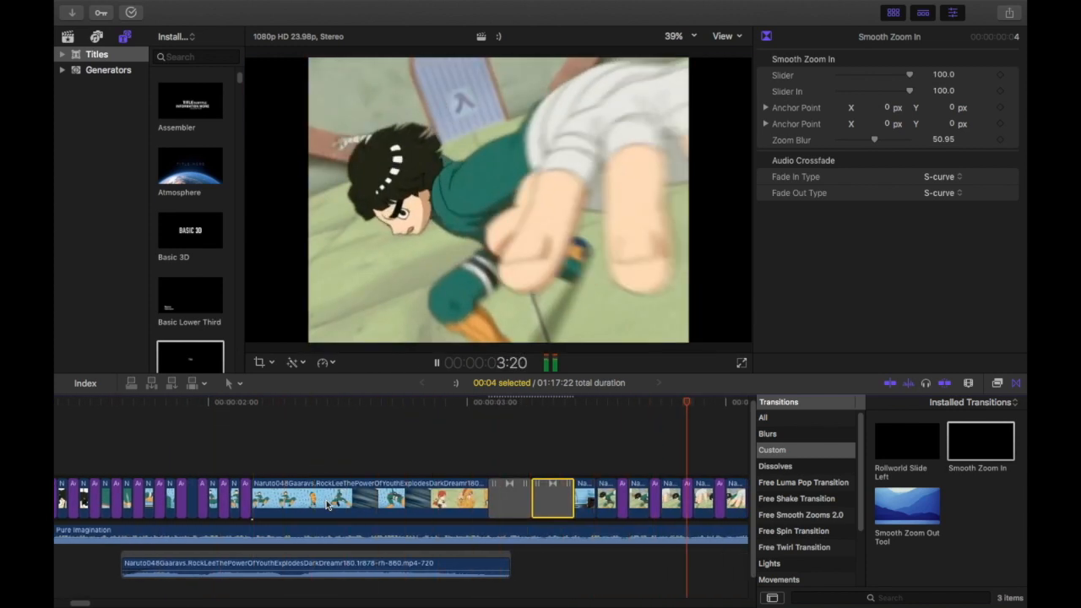
# Remove both Smooth Zoom In transitions around the sand shot and replay the section without them.
pyautogui.press('Delete')
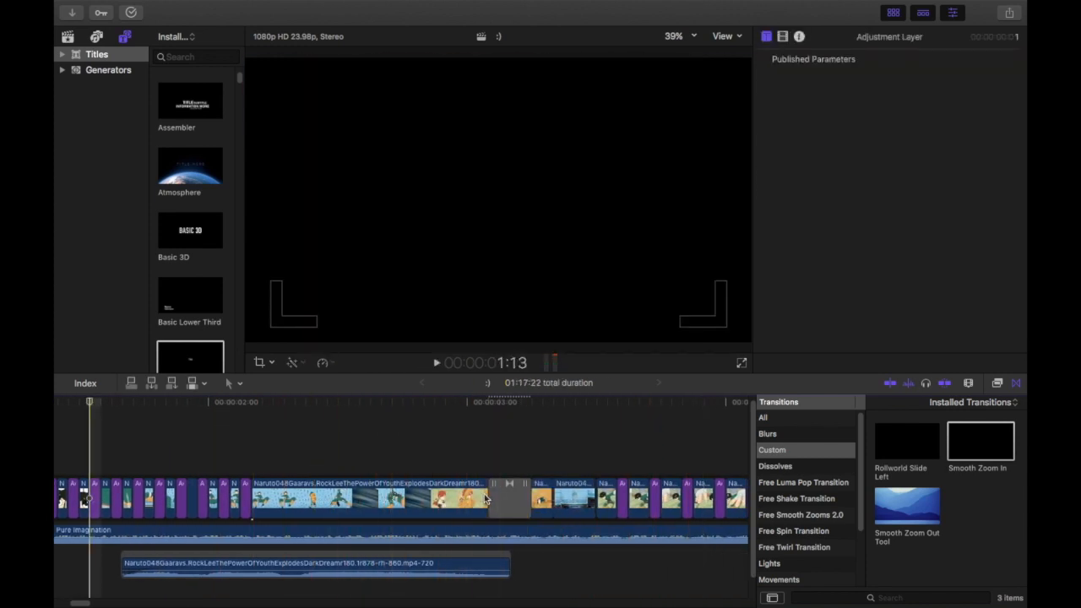
pyautogui.hotkey('ctrl', 'z')
pyautogui.press('space')
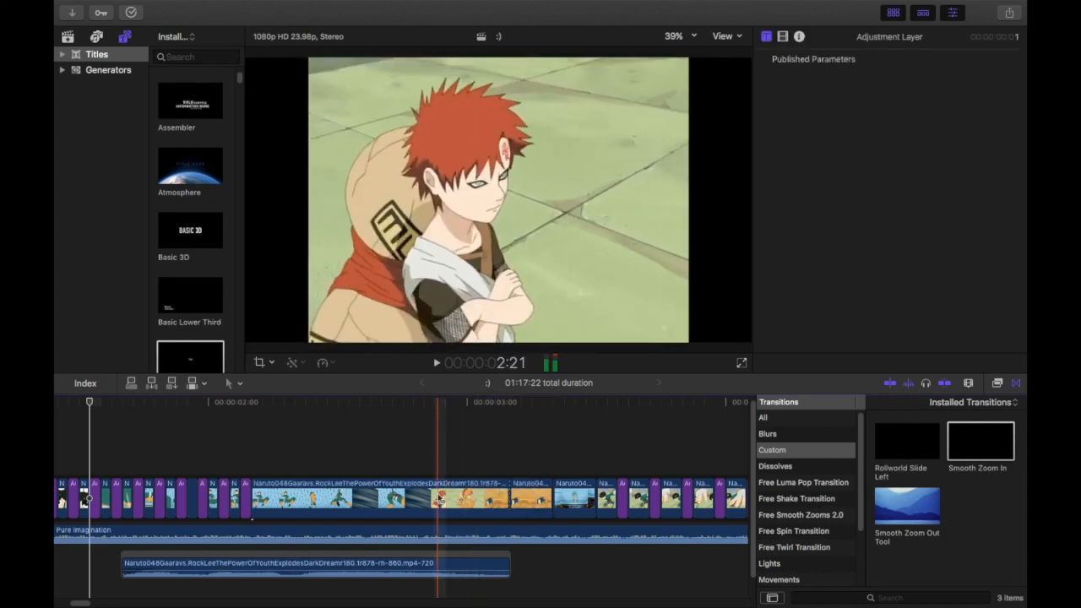
pyautogui.press('space')
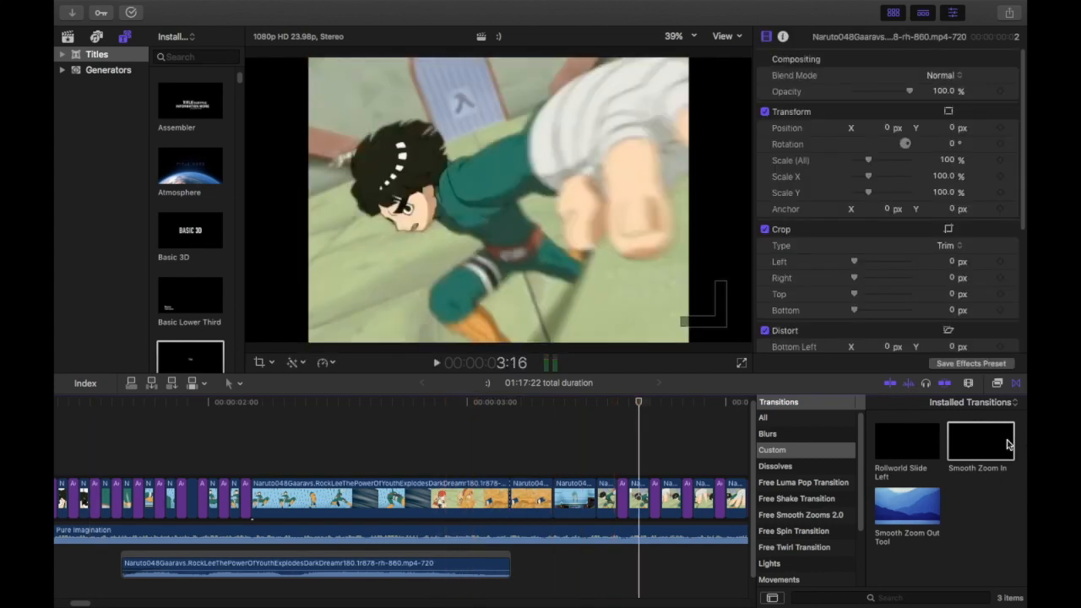
# Add Smooth Zoom In at the cuts into the sand shot, into the blue roof shot and after it, shortening the first transition.
pyautogui.moveTo(972, 451); pyautogui.dragTo(461, 498)
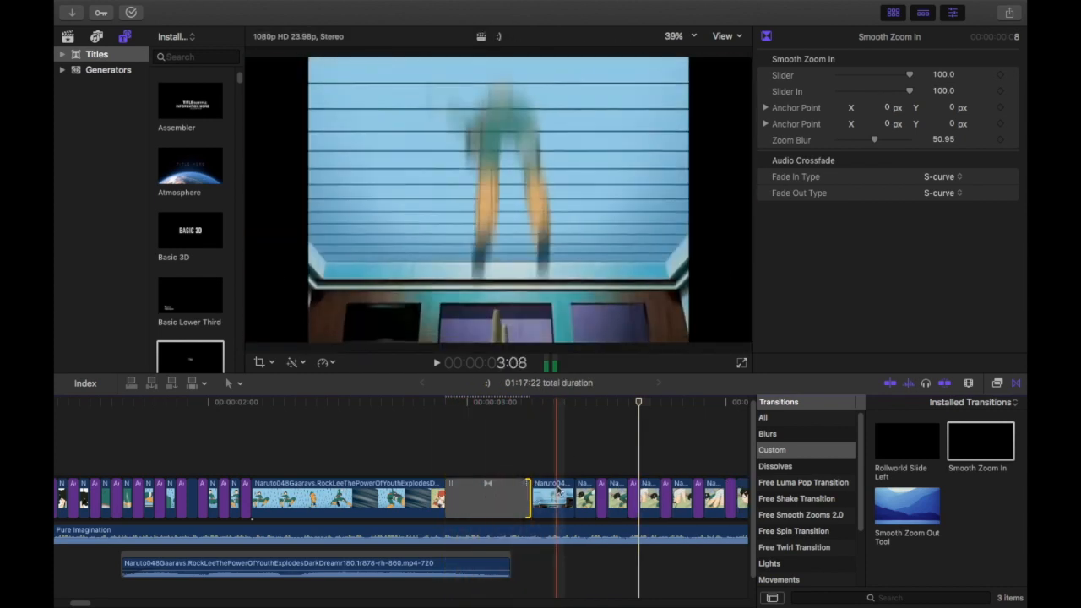
pyautogui.moveTo(514, 503); pyautogui.dragTo(517, 499)
pyautogui.moveTo(895, 469); pyautogui.dragTo(532, 505)
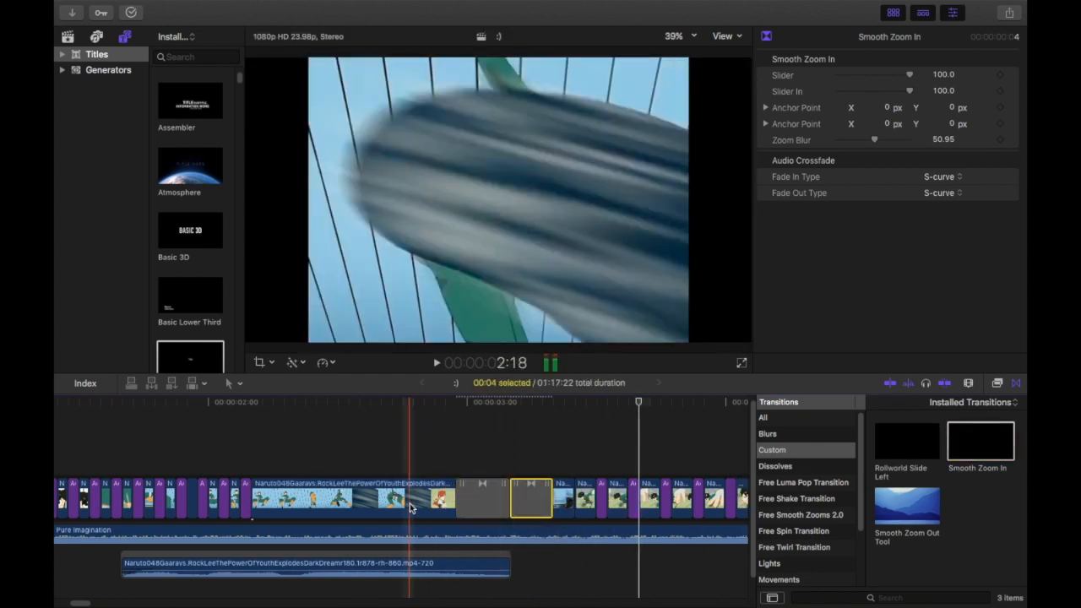
pyautogui.press('space')
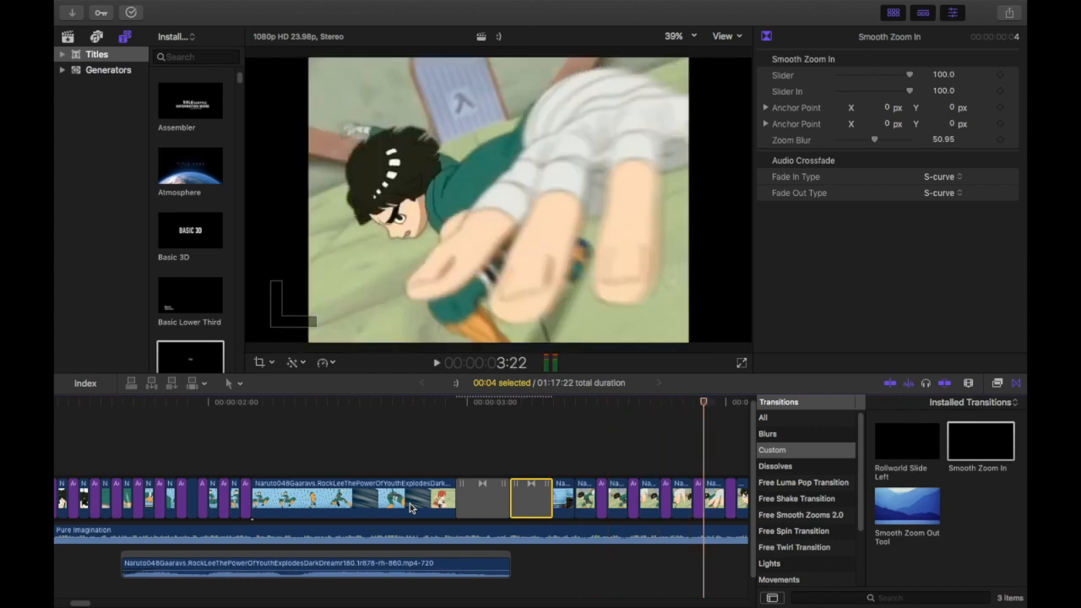
pyautogui.press('super+minus')
pyautogui.moveTo(940, 444); pyautogui.dragTo(594, 499)
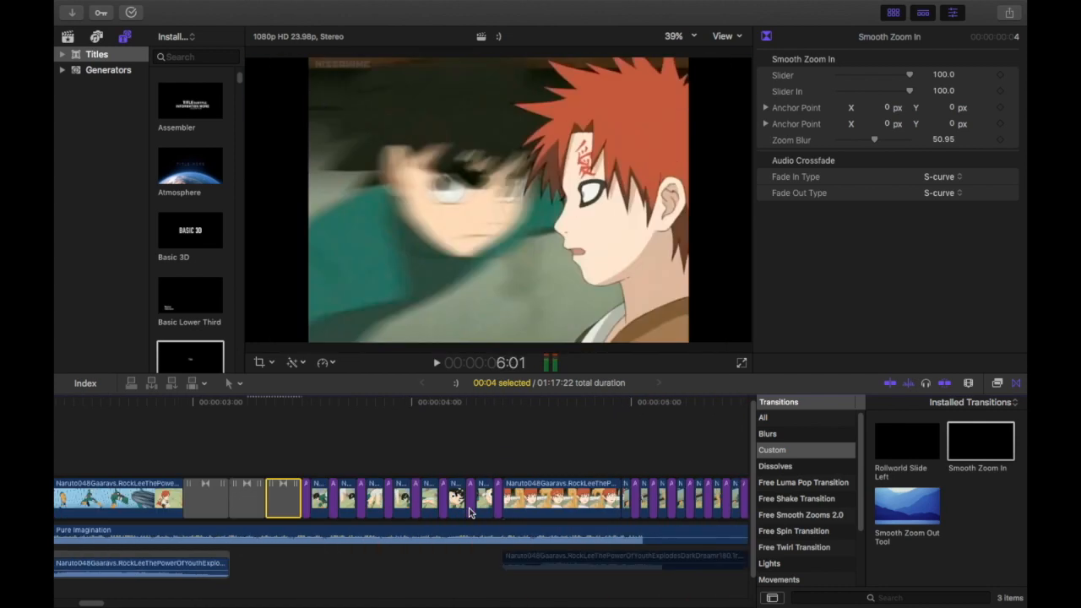
# Add Smooth Zoom In transitions at the cuts between the remaining full shots further along the edit.
pyautogui.press('space')
pyautogui.click(253, 498)
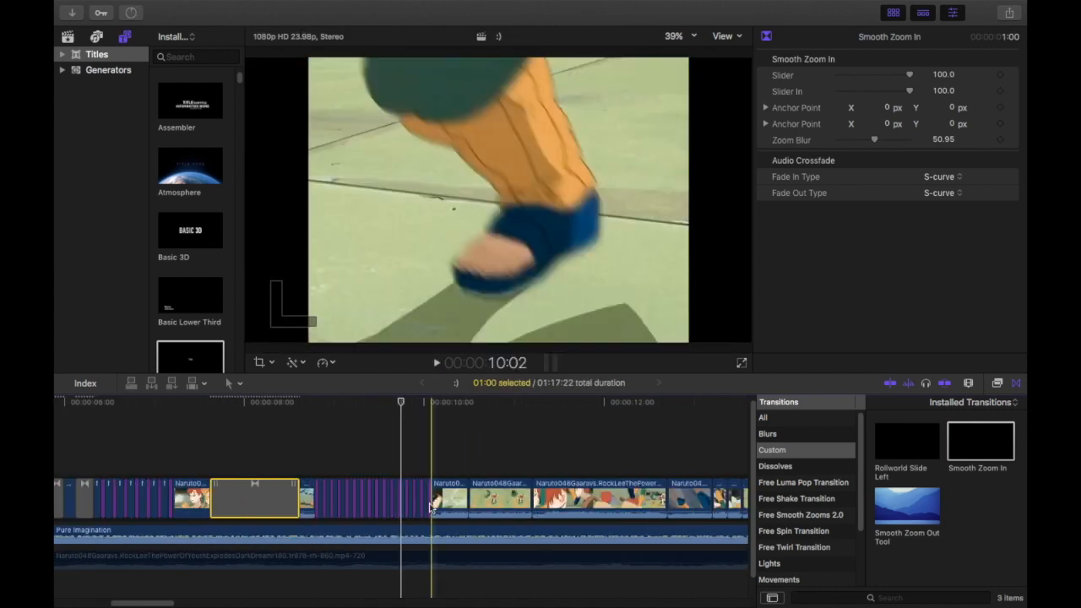
pyautogui.click(640, 504)
pyautogui.hscroll(10, 642, 506)
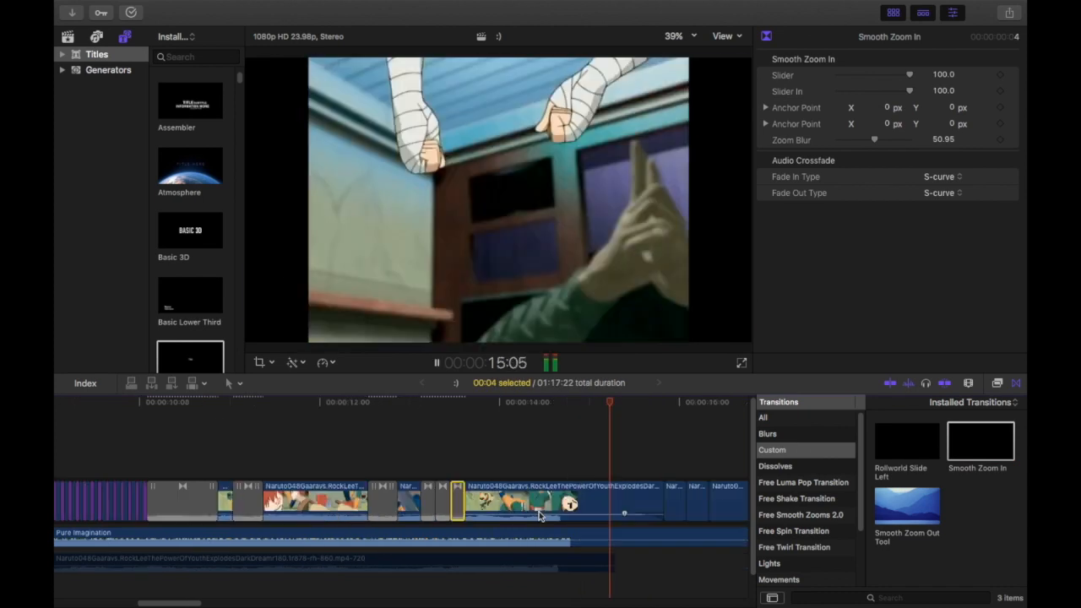
pyautogui.click(577, 574)
# Play the edit from the beginning to review the Smooth Zoom In transitions against the music, and return to the start.
pyautogui.press('Home')
pyautogui.press('space')
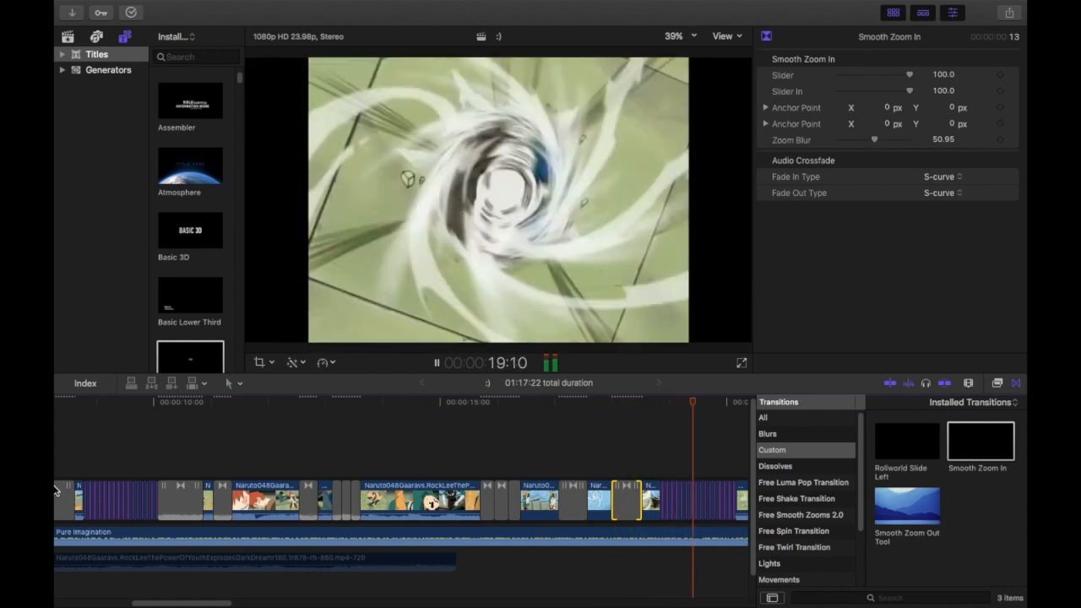
pyautogui.press('space')
pyautogui.press('Home')
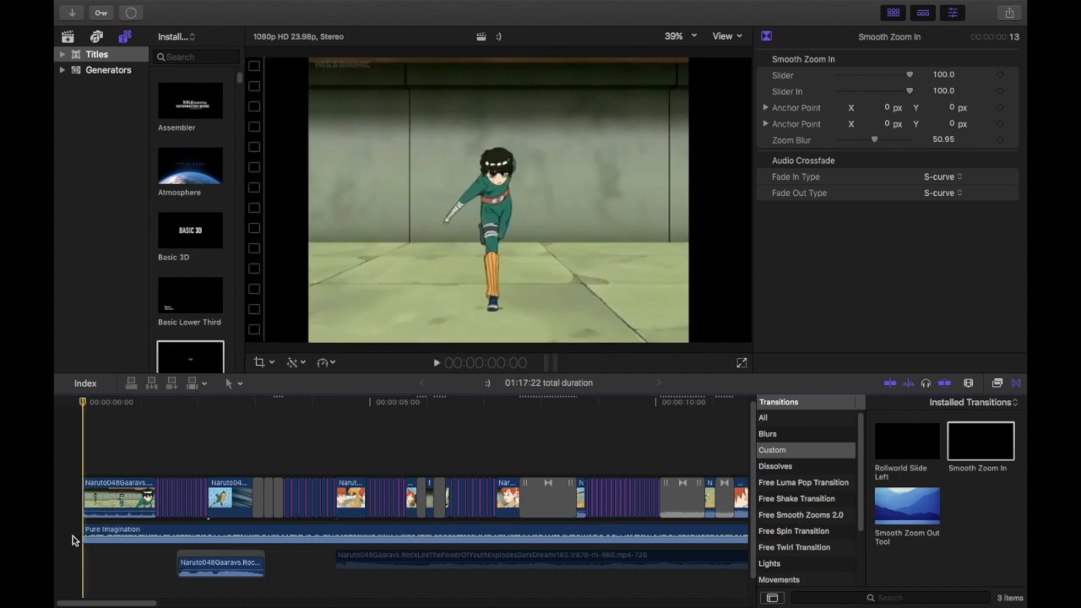
# Try to add Smooth Zoom In transitions at the cuts where the early shots meet the flicker sections.
pyautogui.press('super+equal')
pyautogui.press('super+equal')
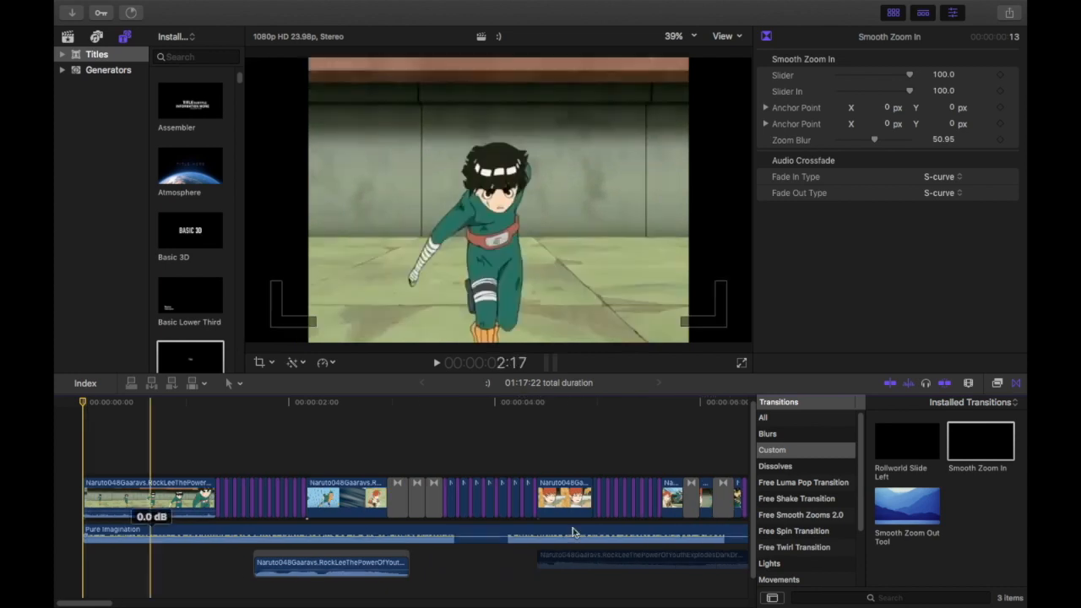
pyautogui.moveTo(983, 456); pyautogui.dragTo(216, 507)
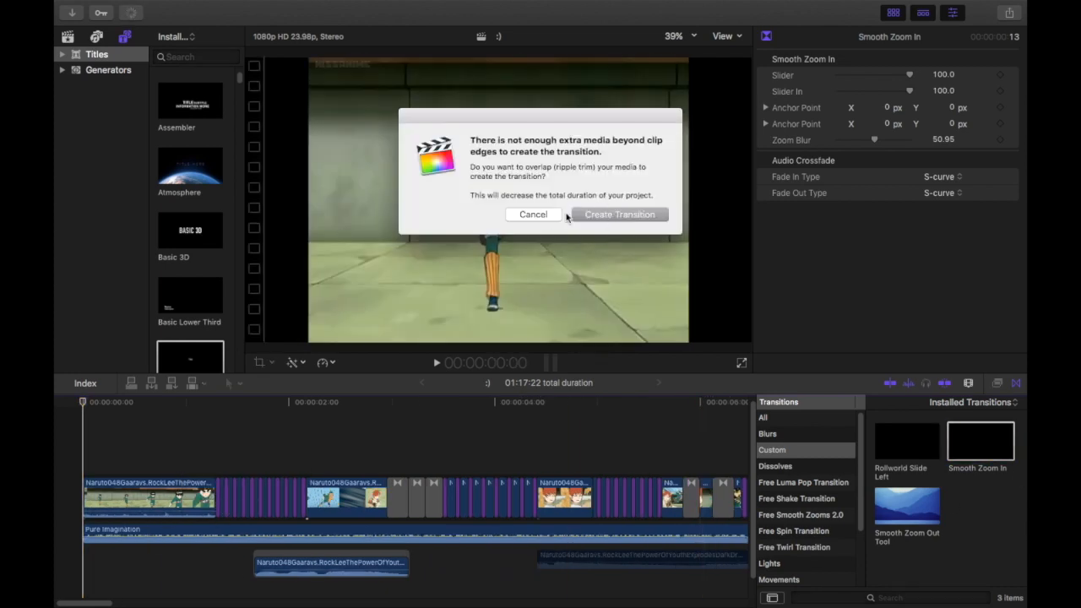
pyautogui.click(546, 217)
pyautogui.moveTo(981, 441); pyautogui.dragTo(306, 508)
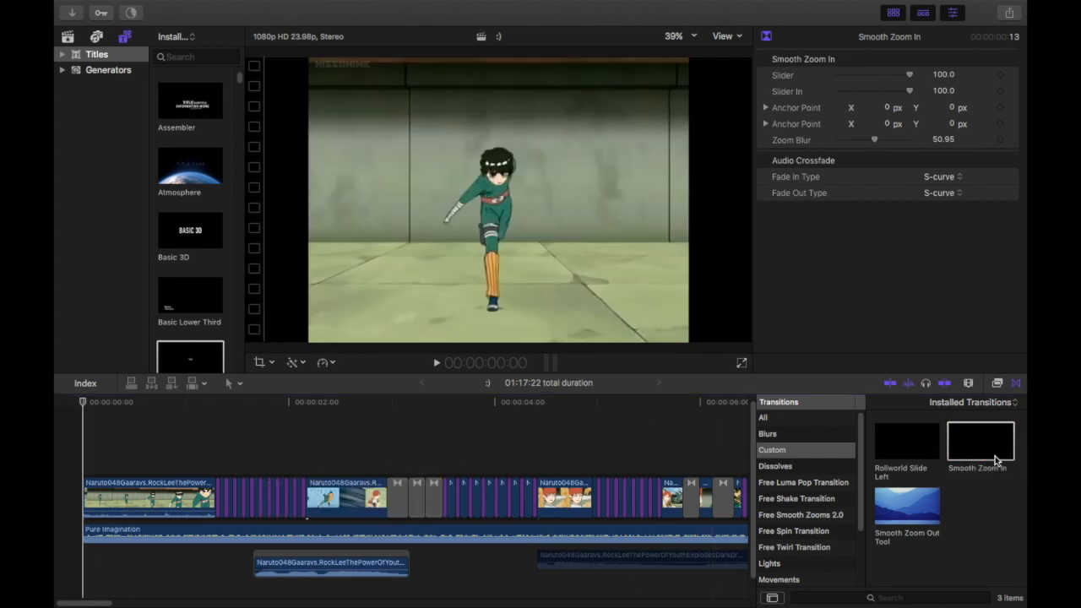
pyautogui.hscroll(1, 572, 487)
pyautogui.moveTo(981, 441); pyautogui.dragTo(610, 505)
pyautogui.hscroll(2, 573, 507)
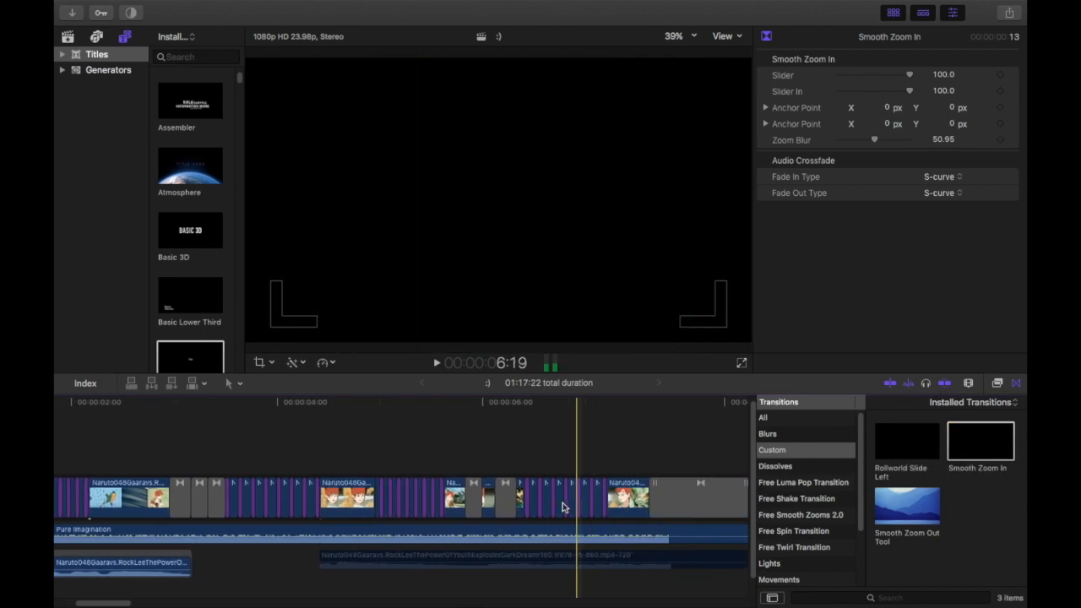
# Place an Adjustment Layer above the start of the edit and extend it to the end of the last edited shot, about 21 seconds.
pyautogui.hscroll(-2, 578, 517)
pyautogui.press('super+minus')
pyautogui.press('super+minus')
pyautogui.press('super+minus')
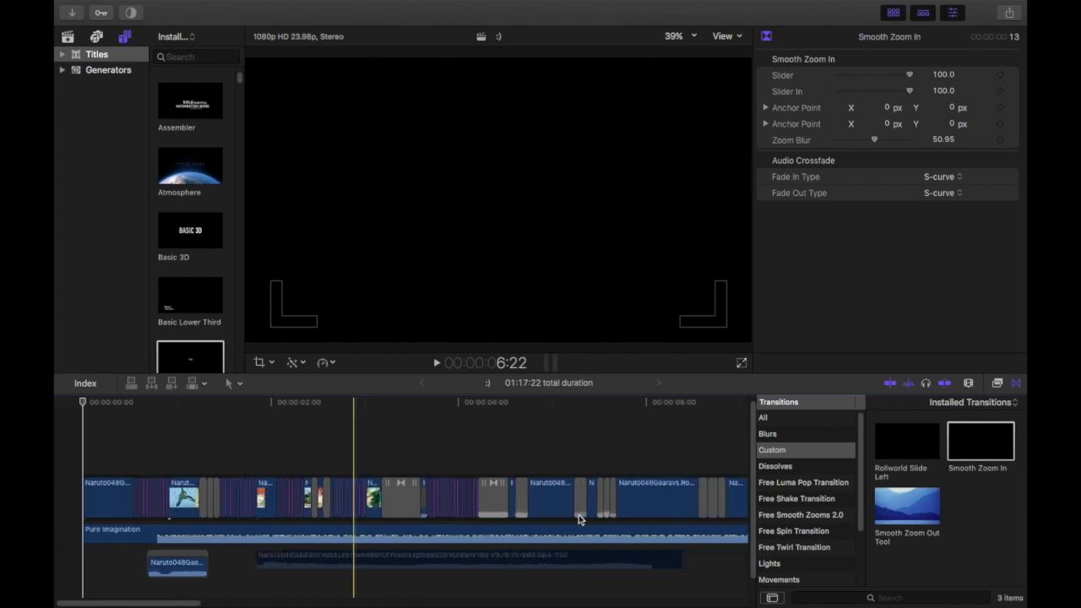
pyautogui.press('Home')
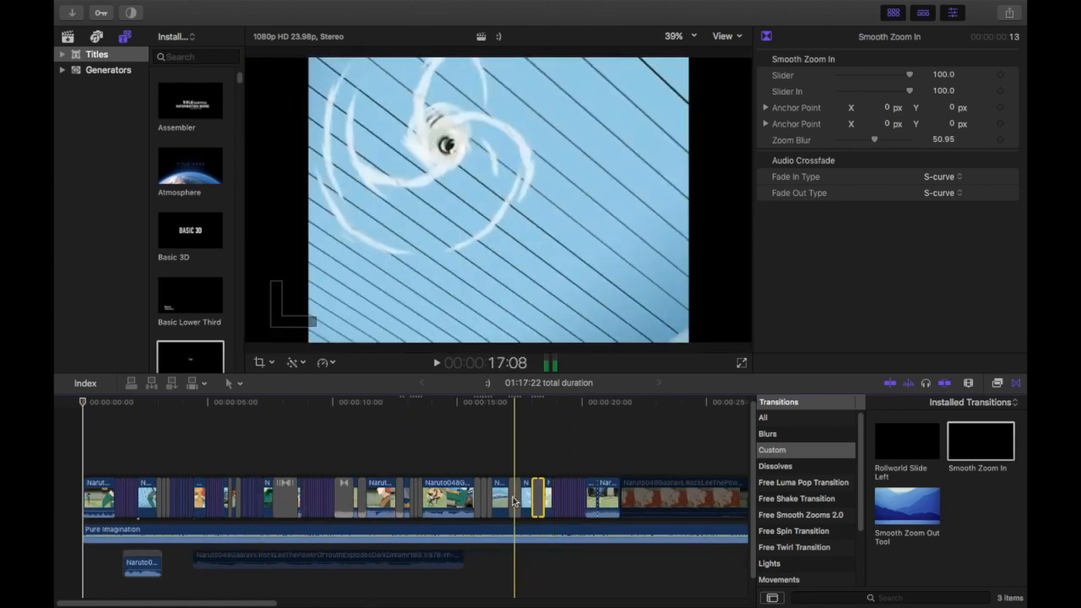
pyautogui.click(654, 507)
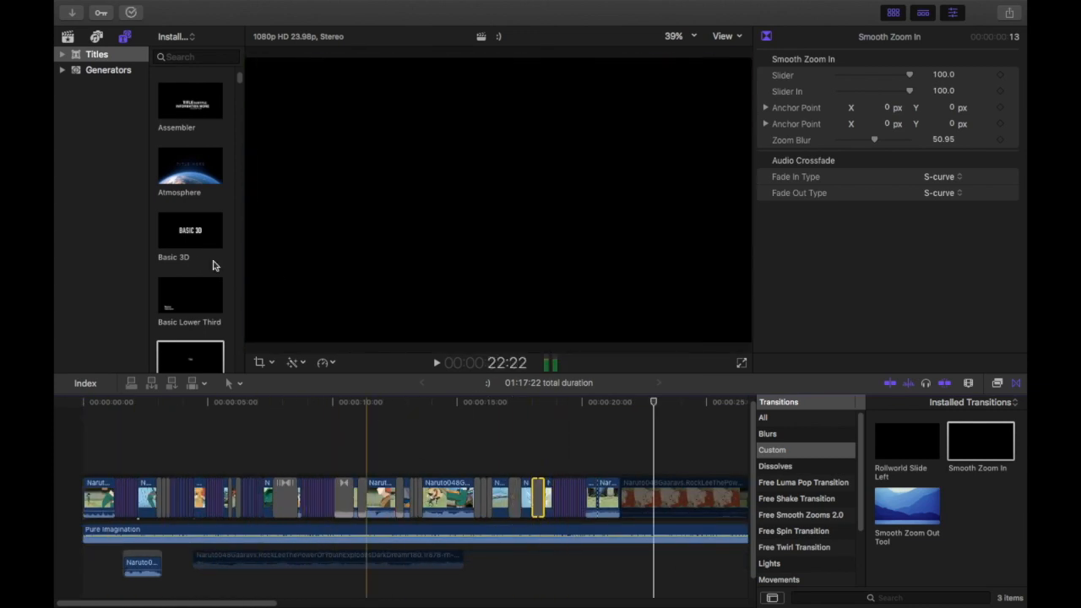
pyautogui.scroll(3, 203, 219)
pyautogui.moveTo(190, 162); pyautogui.dragTo(59, 459)
pyautogui.moveTo(333, 465); pyautogui.dragTo(549, 463)
pyautogui.hscroll(-3, 219, 444)
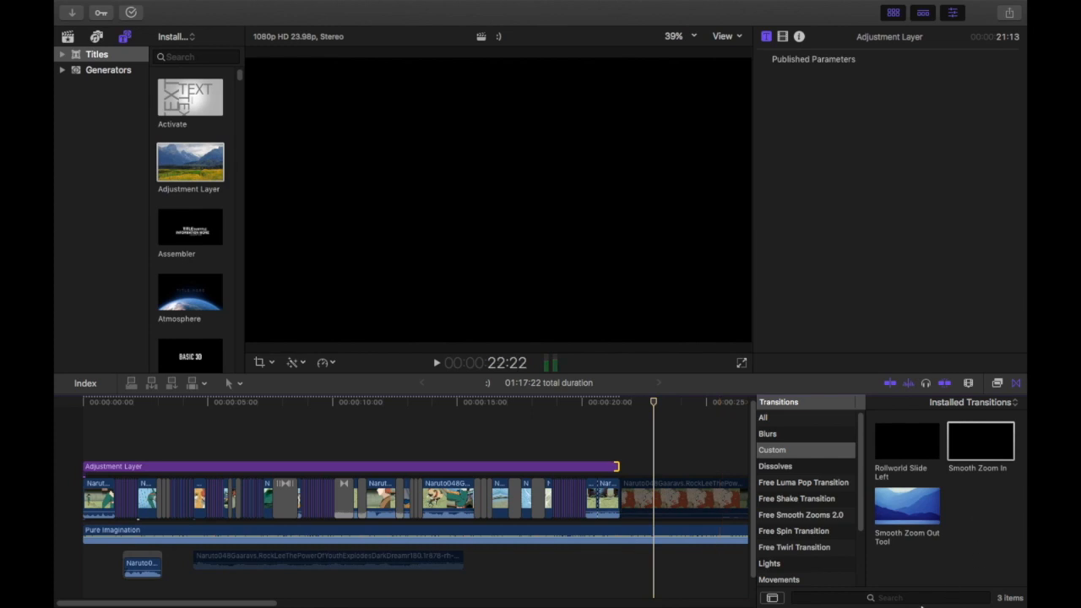
# Search all video effects for "handheld".
pyautogui.moveTo(916, 606)
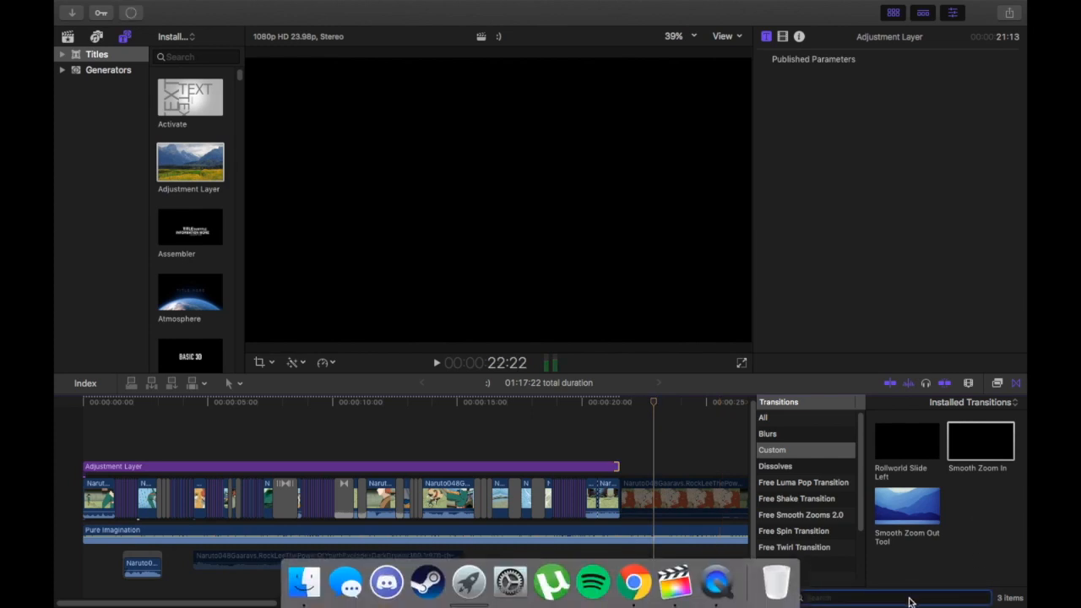
pyautogui.write('ndheld')
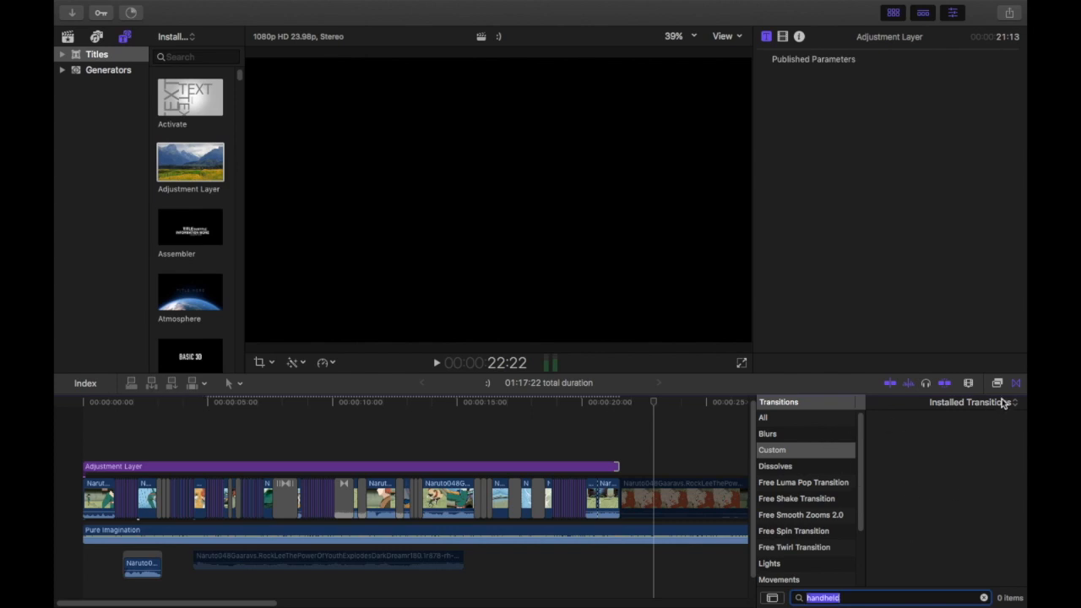
pyautogui.press('super+5')
pyautogui.write('hand')
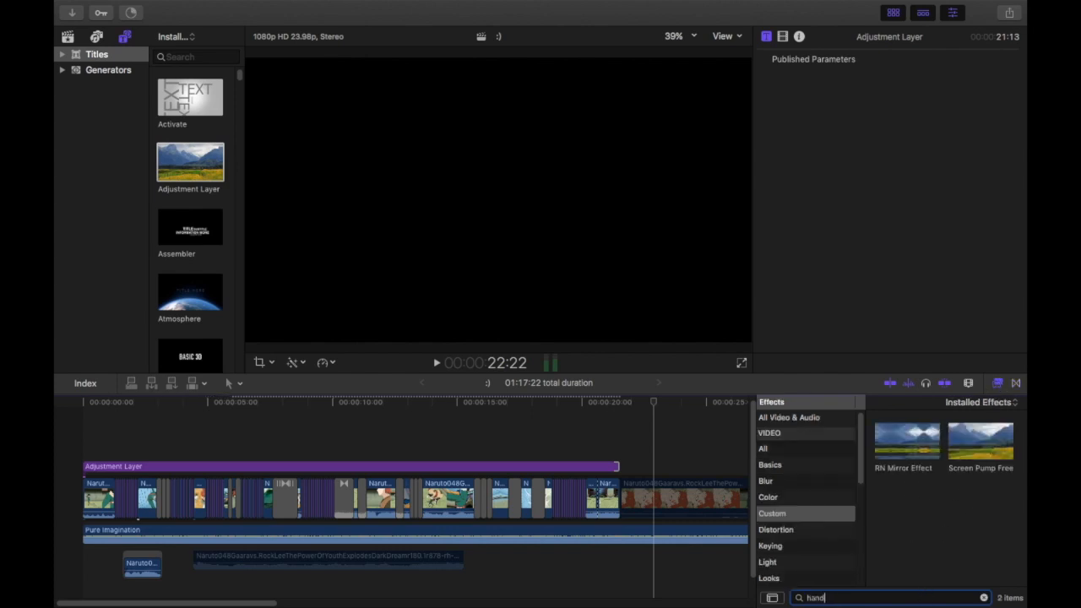
pyautogui.write('held')
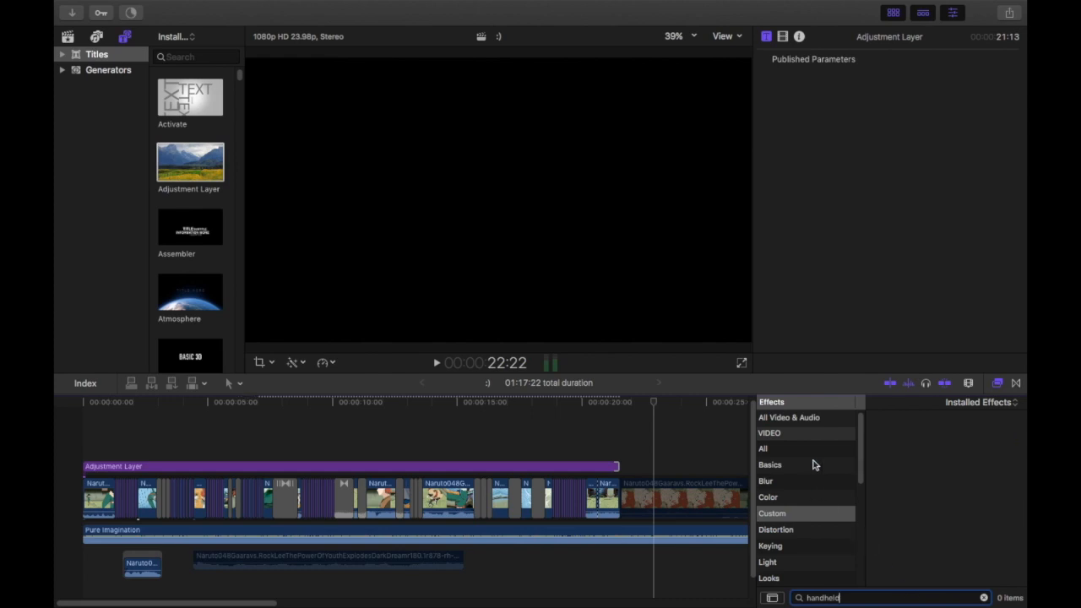
pyautogui.click(816, 453)
# Apply the Handheld effect to the long adjustment layer, preview it on the opening shot, and select the layer.
pyautogui.moveTo(892, 443); pyautogui.dragTo(564, 471)
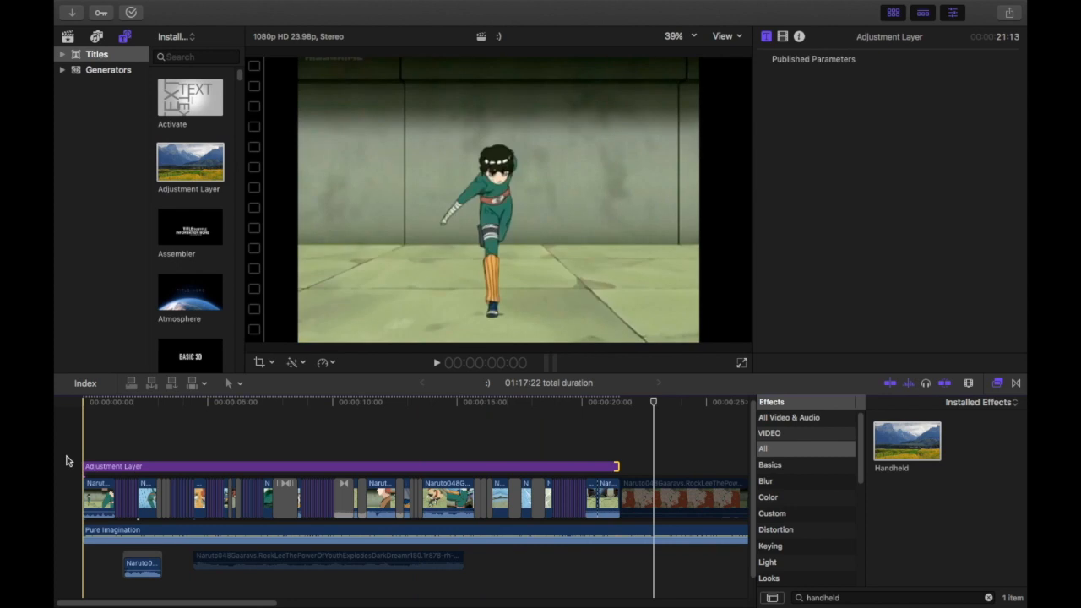
pyautogui.press('space')
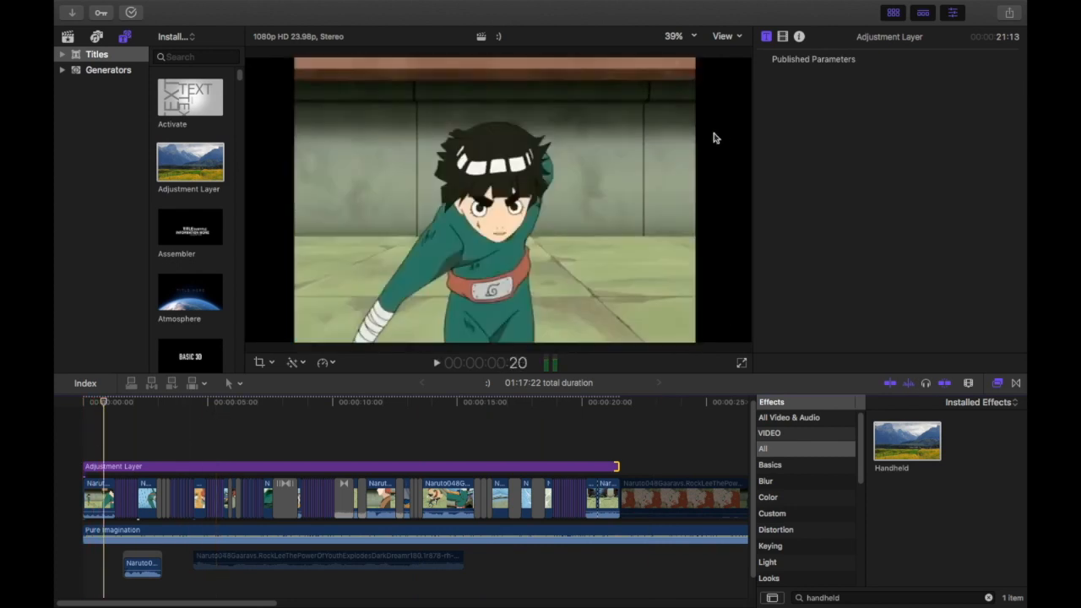
pyautogui.click(463, 466)
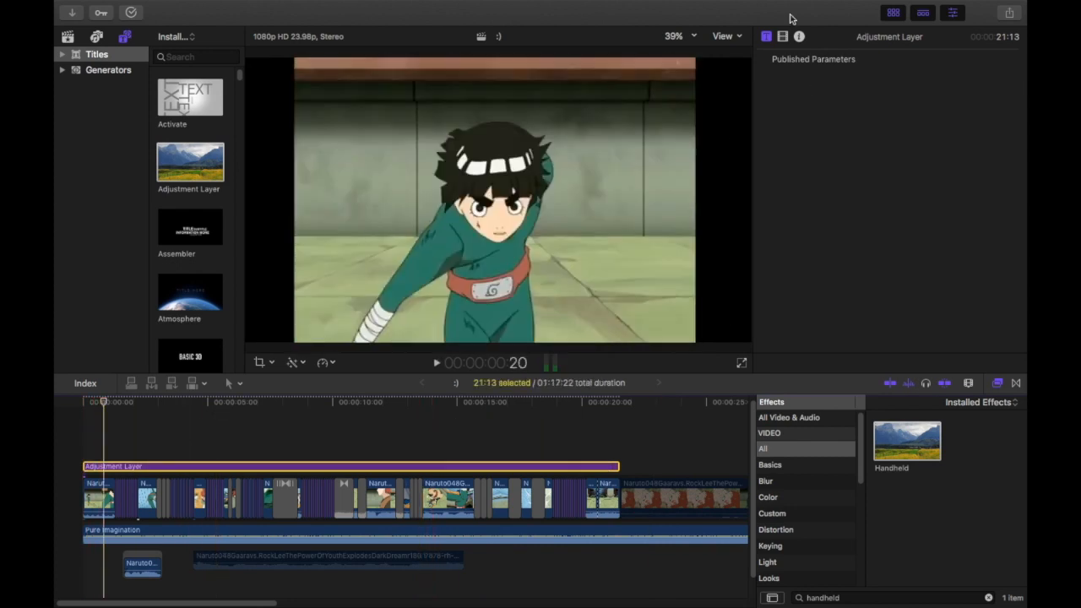
# Raise the Handheld effect's Distance to 56.22 on the adjustment layer and preview the edit from the start.
pyautogui.click(782, 38)
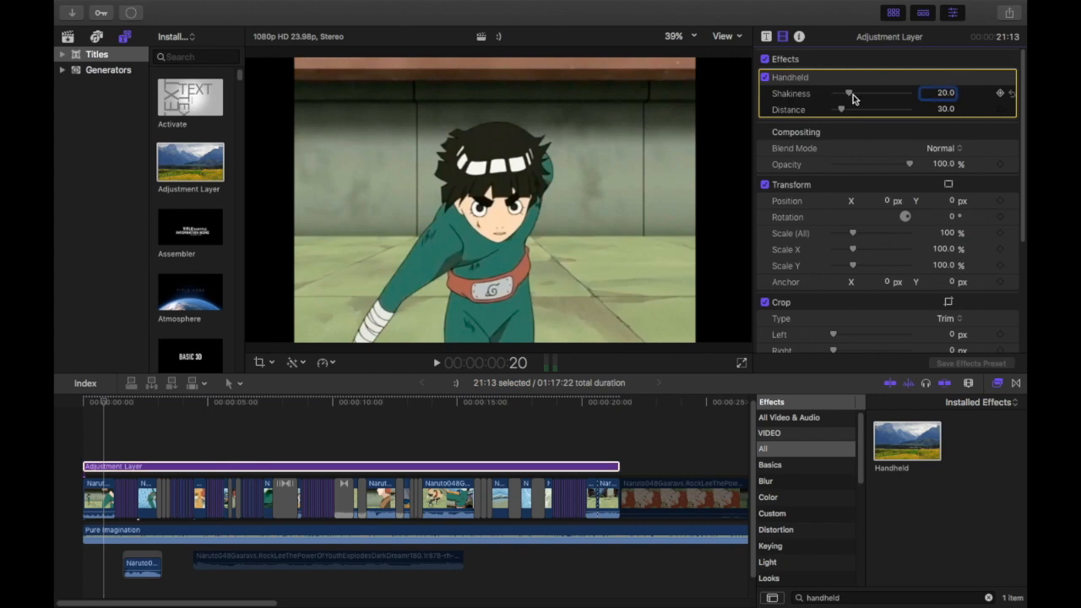
pyautogui.click(849, 111)
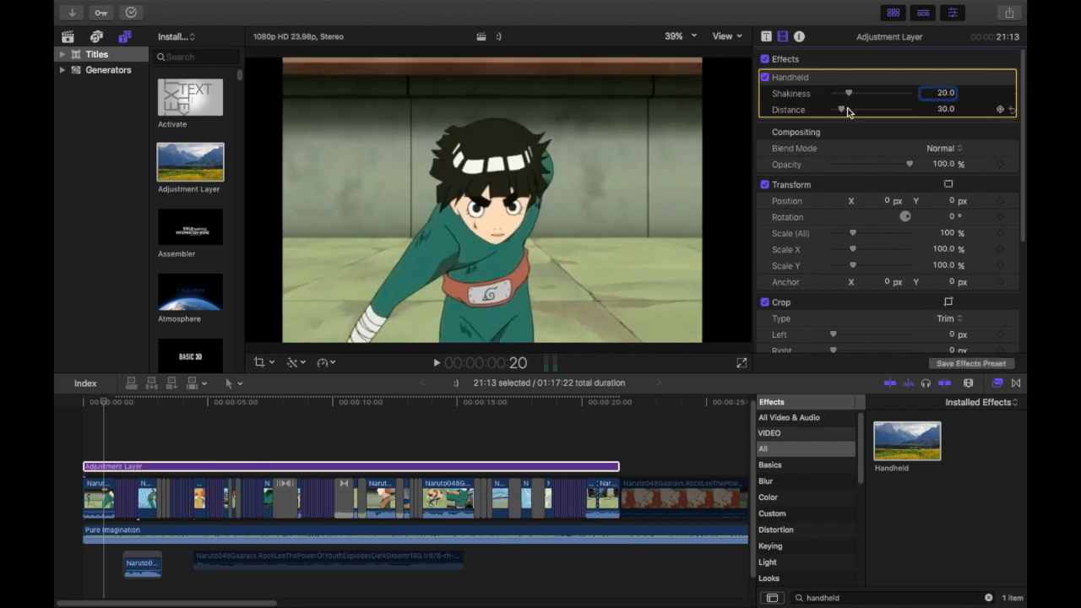
pyautogui.press('Home')
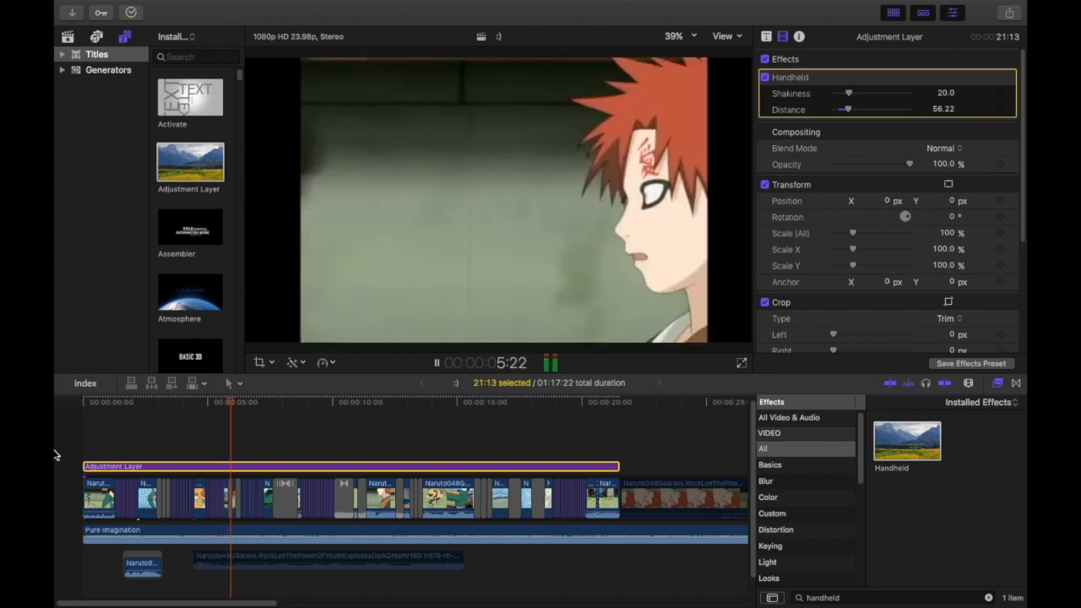
pyautogui.press('space')
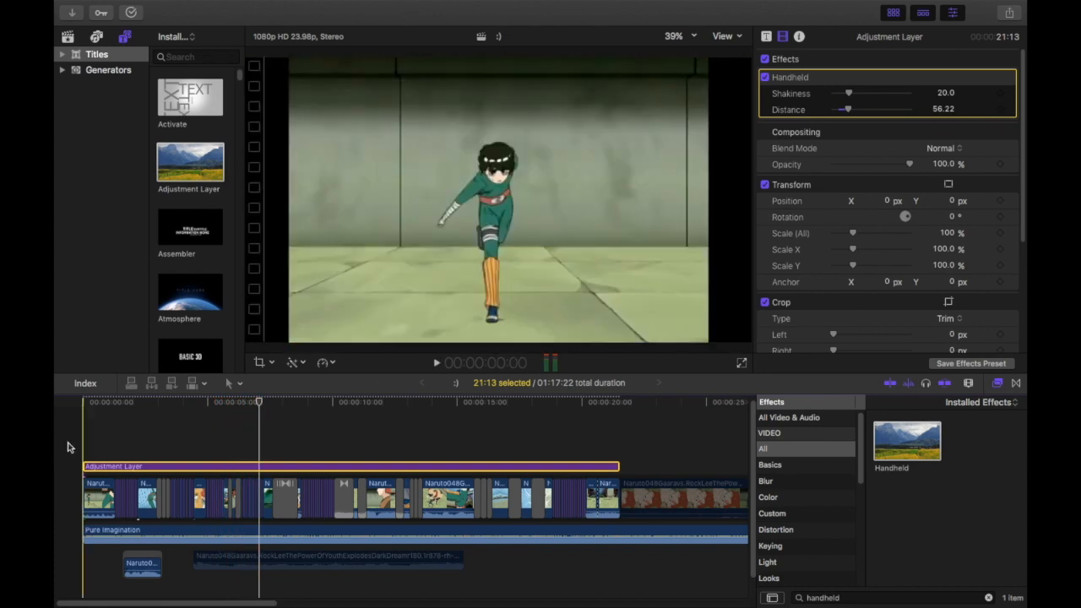
# Undo the Distance change and the application of the Handheld effect to the adjustment layer.
pyautogui.click(95, 469)
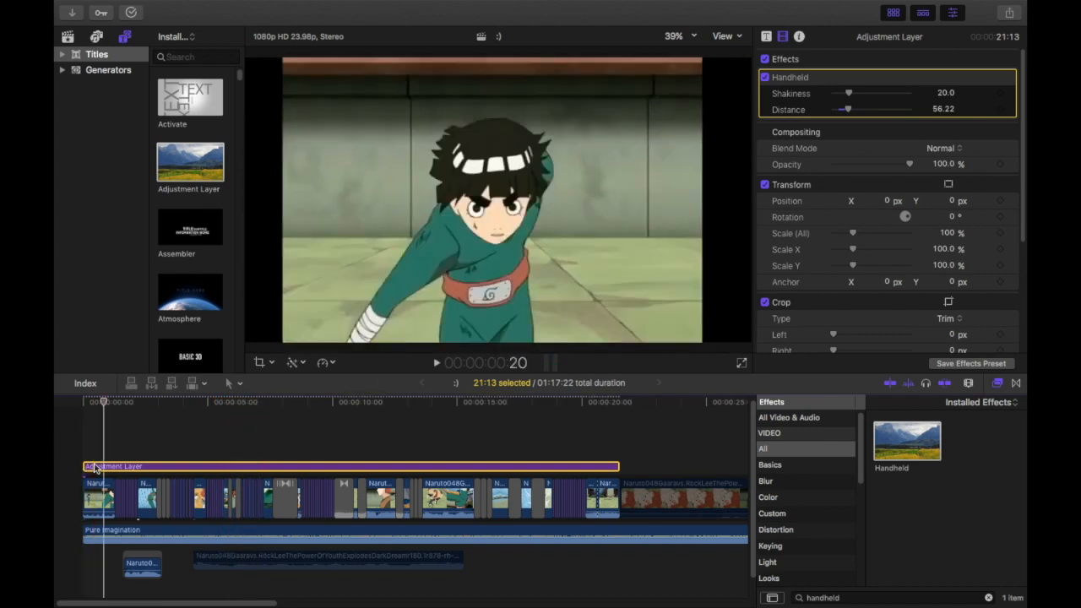
pyautogui.press('super+z')
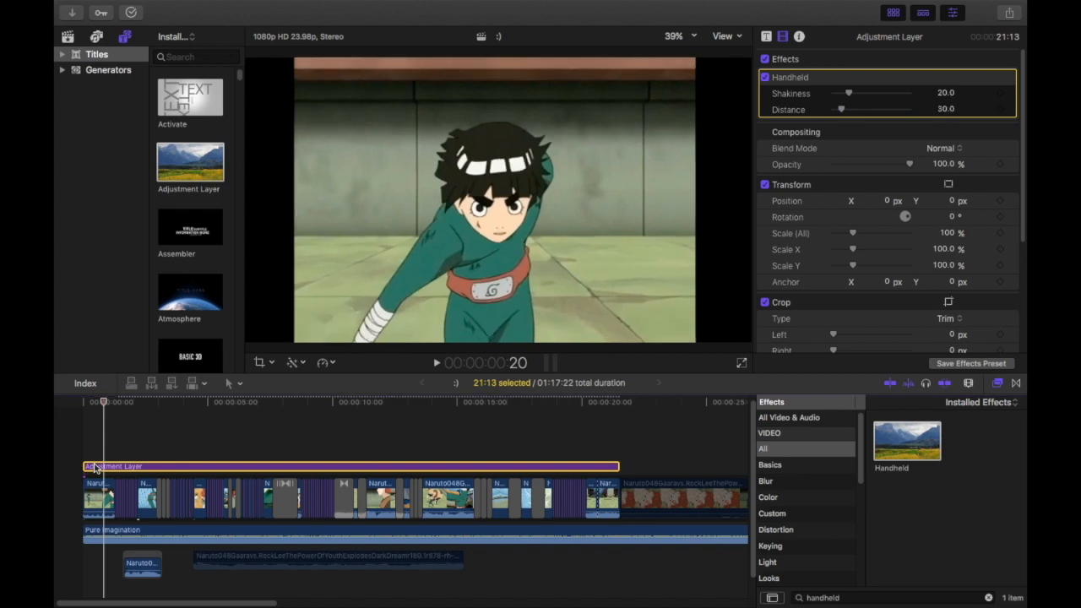
pyautogui.press('super+z')
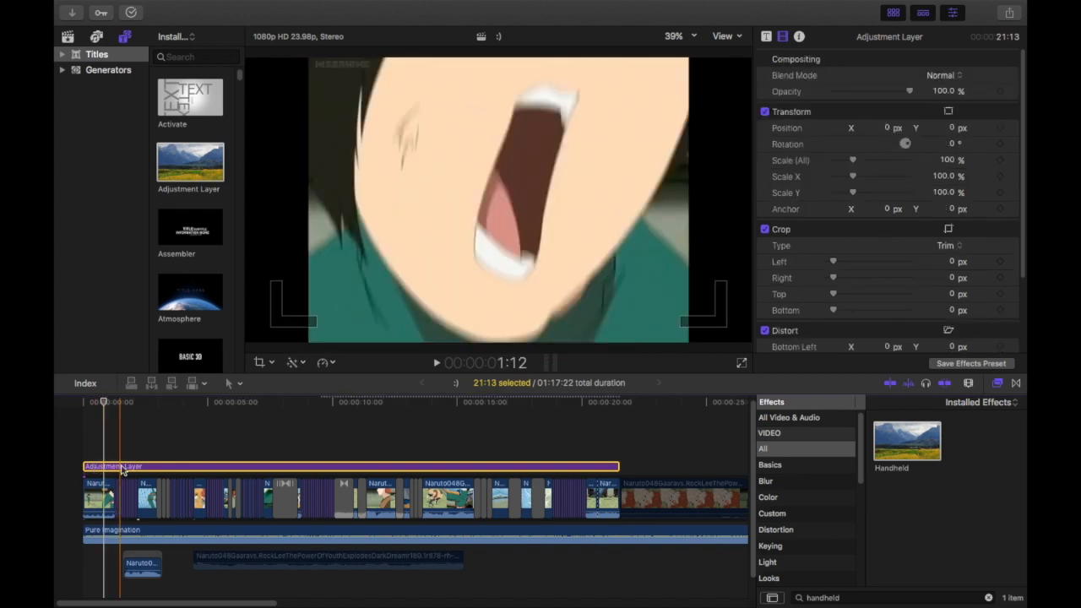
# Duplicate the adjustment layer twice, stacking both copies above the original and aligning them with the start of the edit.
pyautogui.press('super+v')
pyautogui.moveTo(160, 452); pyautogui.dragTo(56, 455)
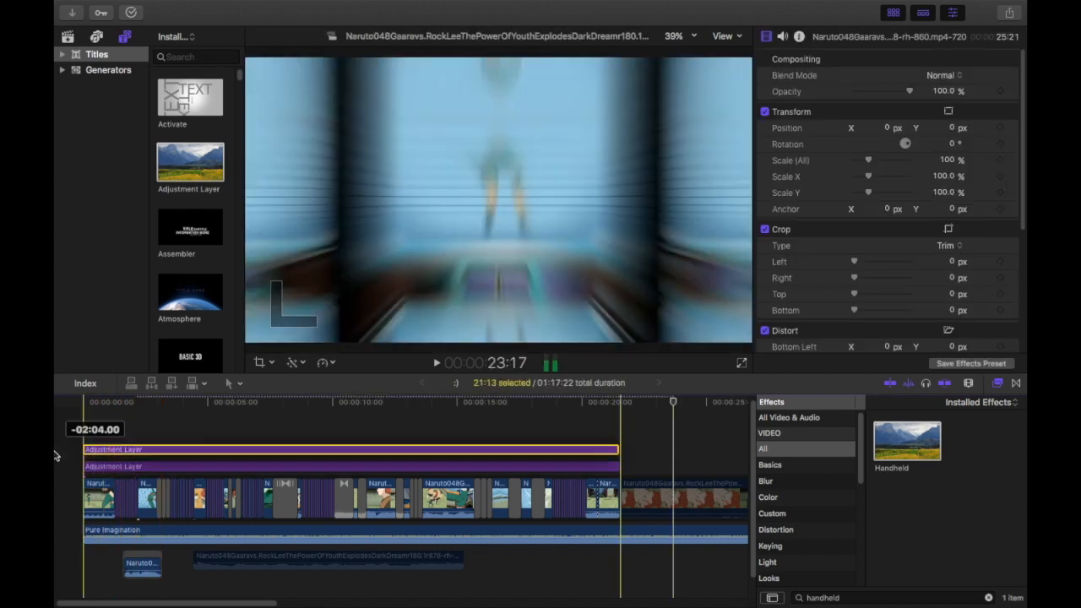
pyautogui.click(121, 432)
pyautogui.press('super+v')
pyautogui.moveTo(173, 436); pyautogui.dragTo(65, 439)
# Apply the Handheld effect to the lowest adjustment layer and set its Distance to 67.67.
pyautogui.moveTo(894, 458); pyautogui.dragTo(586, 467)
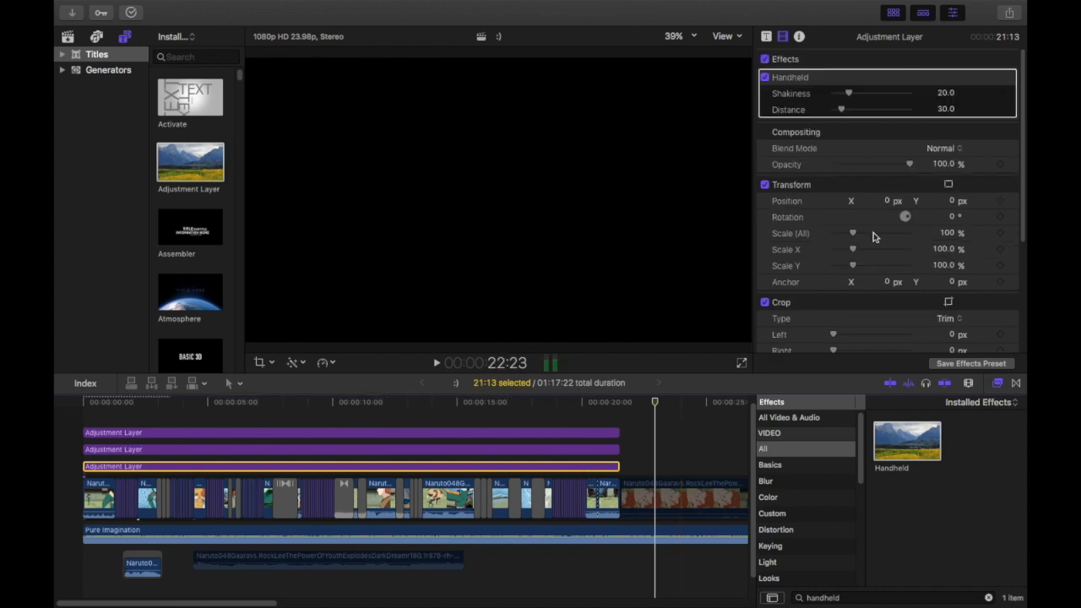
pyautogui.moveTo(851, 108); pyautogui.dragTo(855, 110)
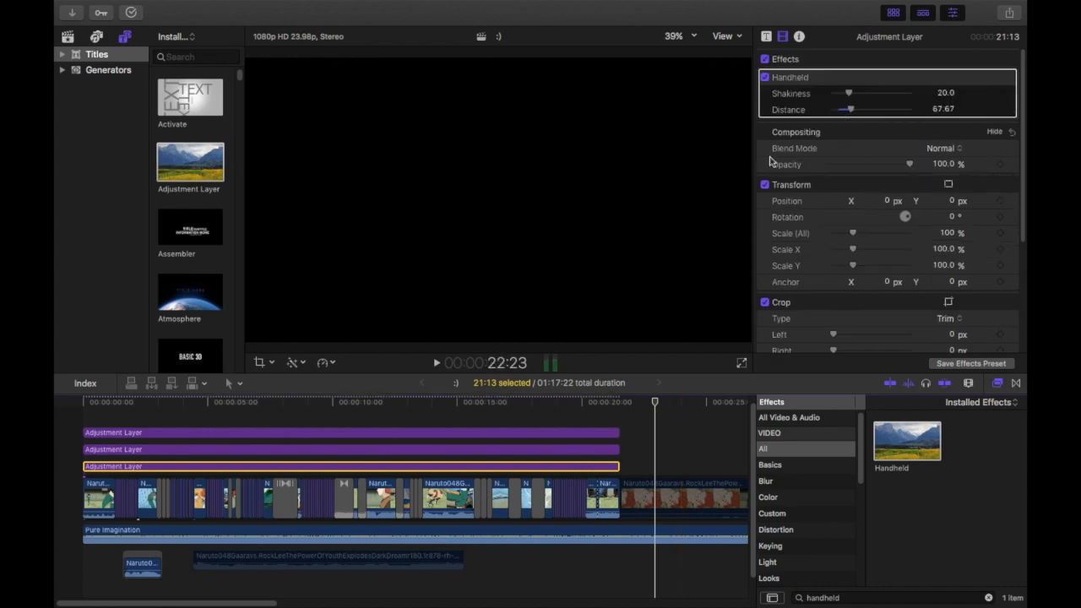
# Search the effects for "letter" and apply the Letterbox effect to the topmost adjustment layer.
pyautogui.click(378, 450)
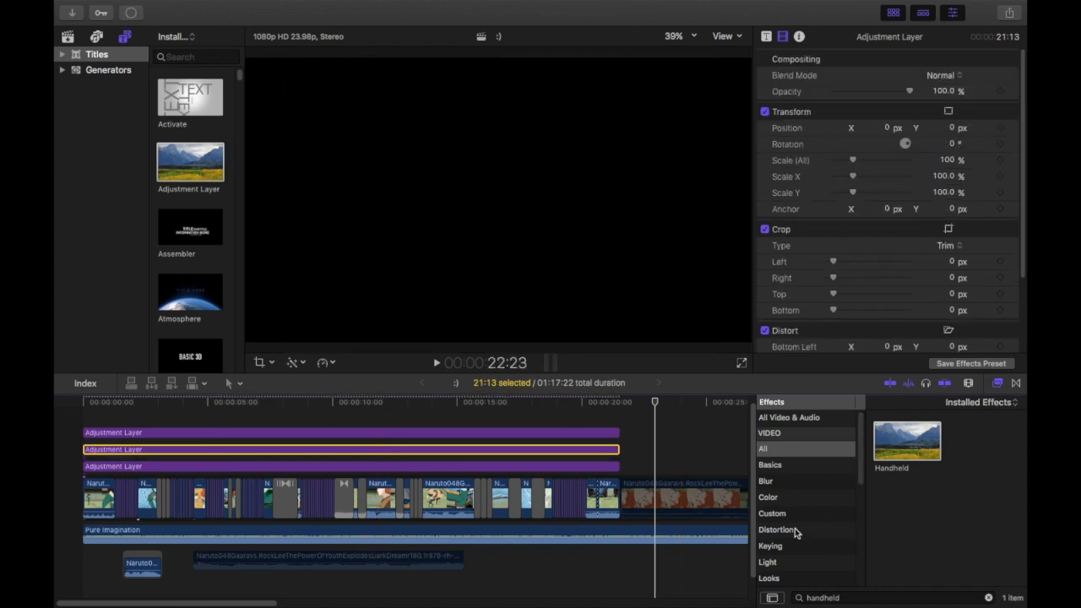
pyautogui.click(615, 432)
pyautogui.click(900, 597)
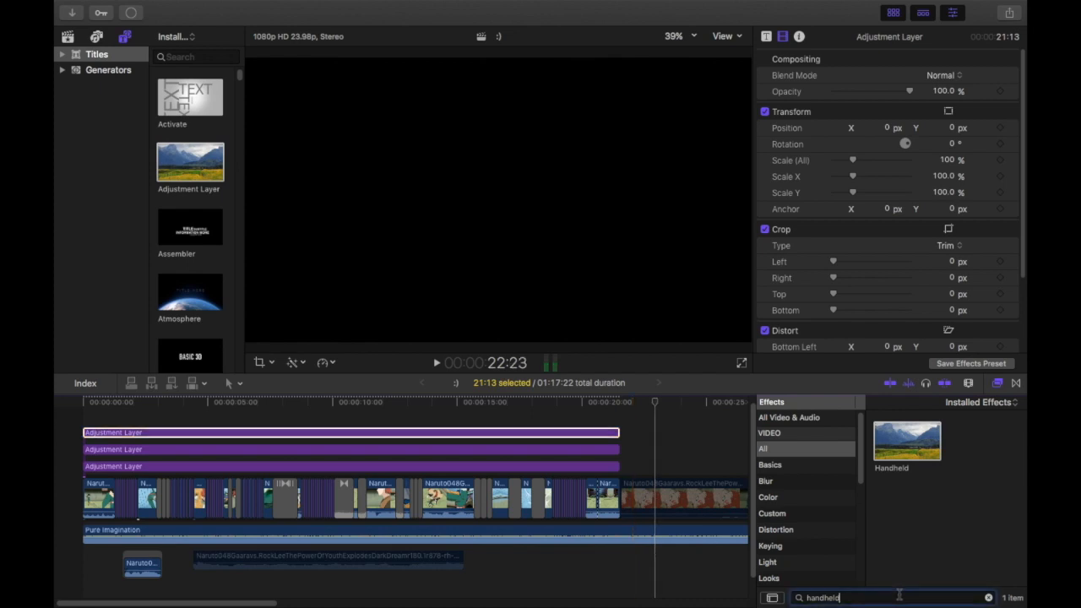
pyautogui.click(987, 597)
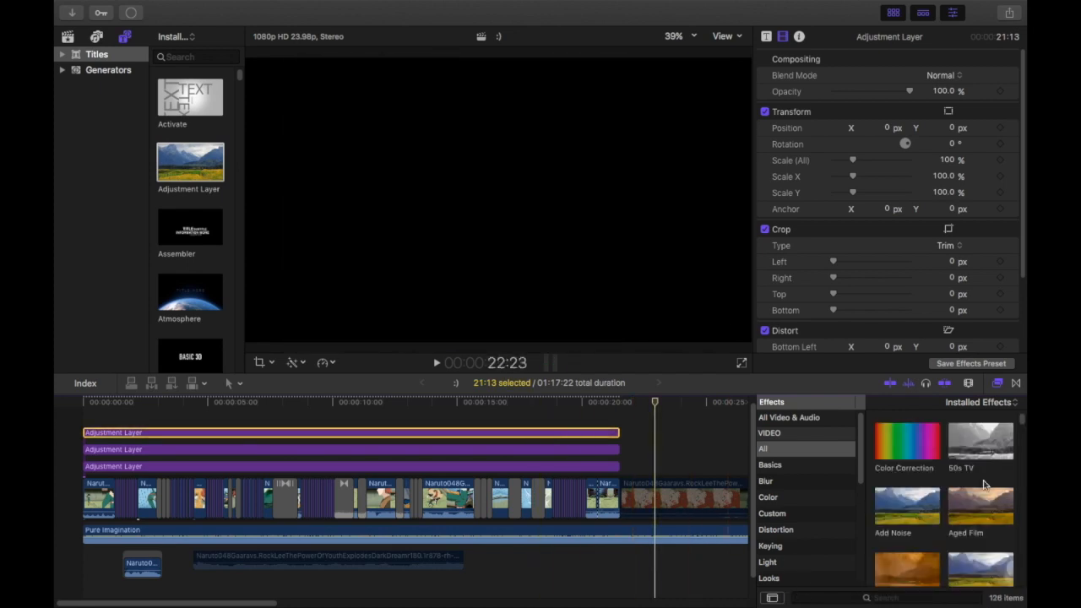
pyautogui.click(920, 599)
pyautogui.write('le')
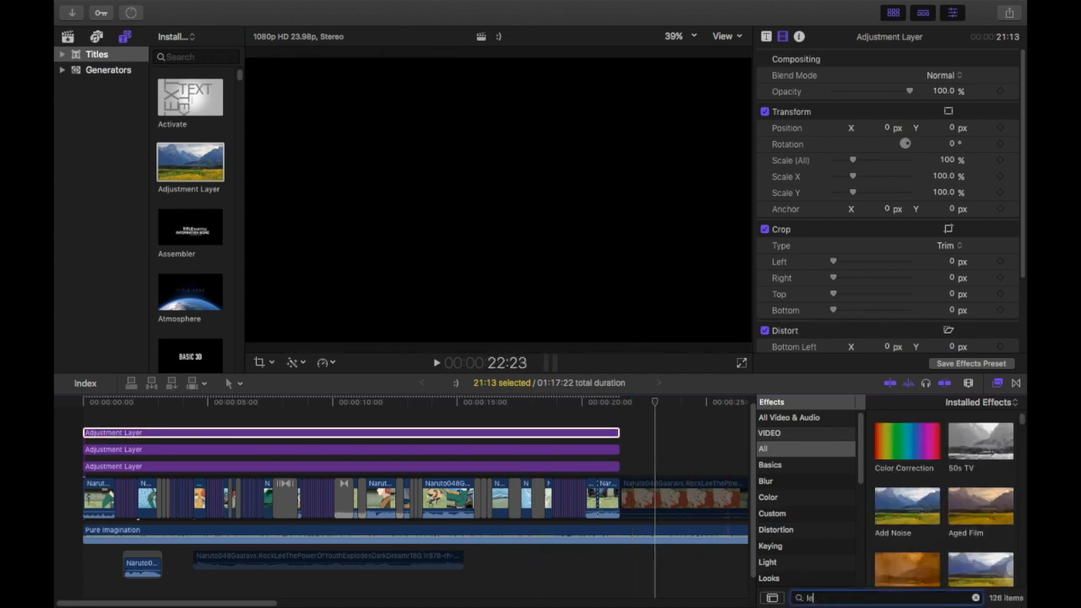
pyautogui.write('tter')
pyautogui.moveTo(907, 443); pyautogui.dragTo(563, 435)
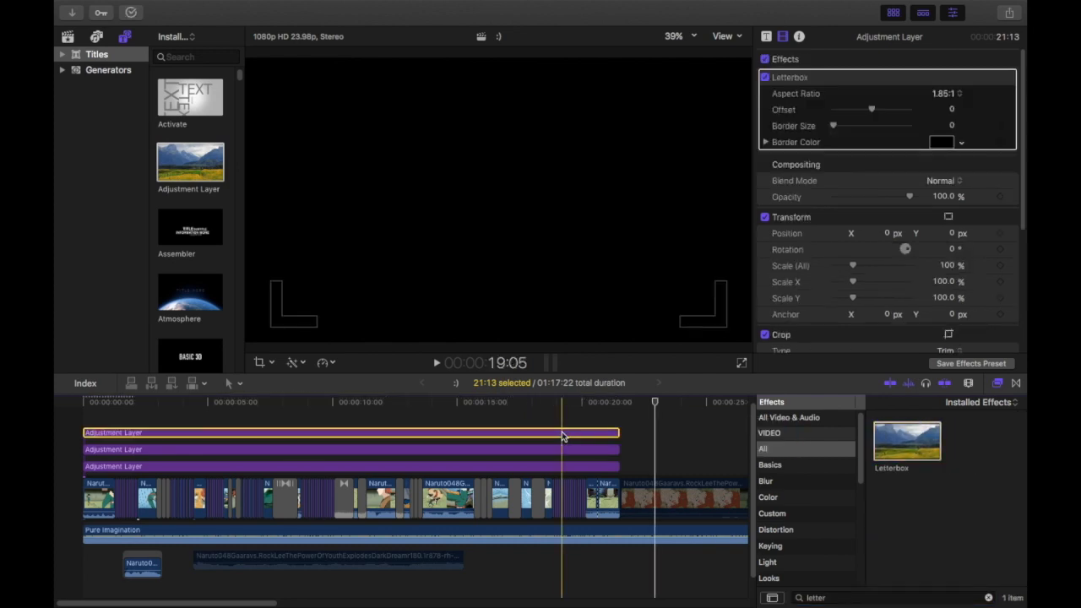
# Set the Letterbox aspect ratio to 2.35:1 and play the edit from the start to preview it.
pyautogui.click(948, 94)
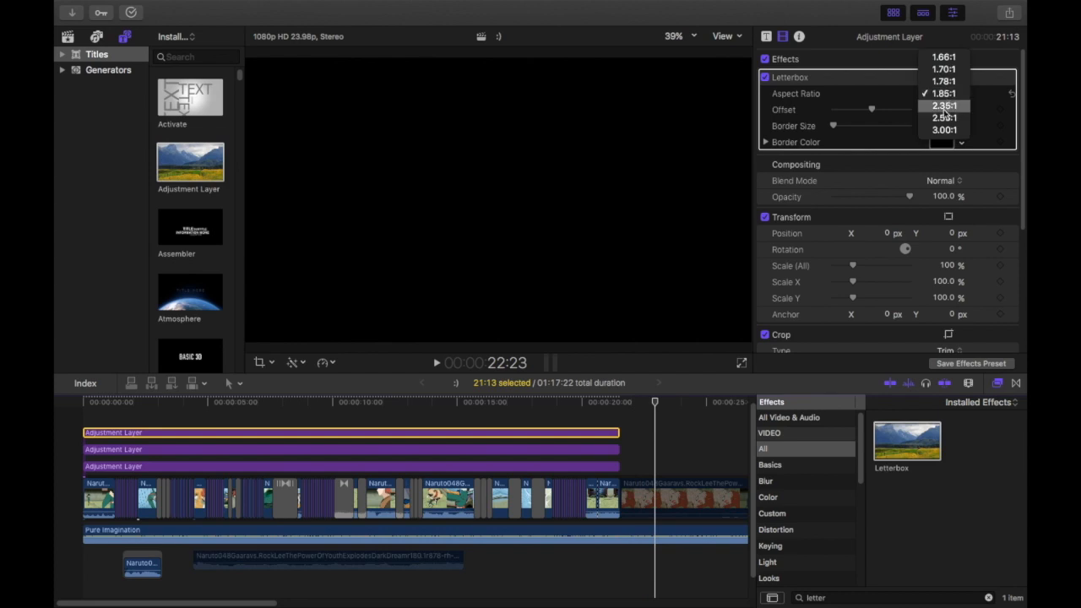
pyautogui.click(945, 102)
pyautogui.press('Home')
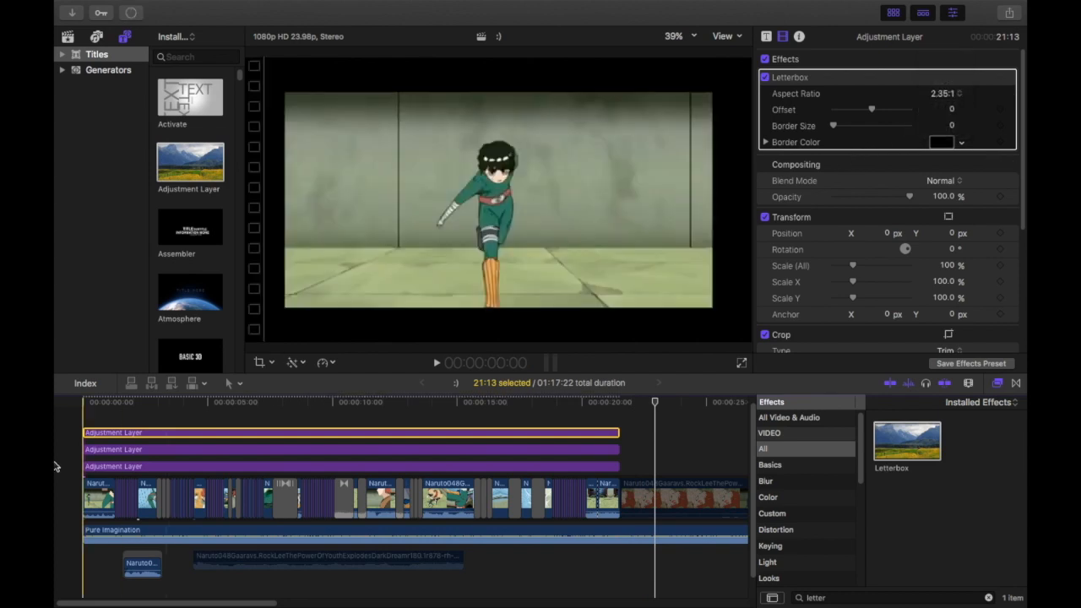
pyautogui.click(52, 451)
pyautogui.press('space')
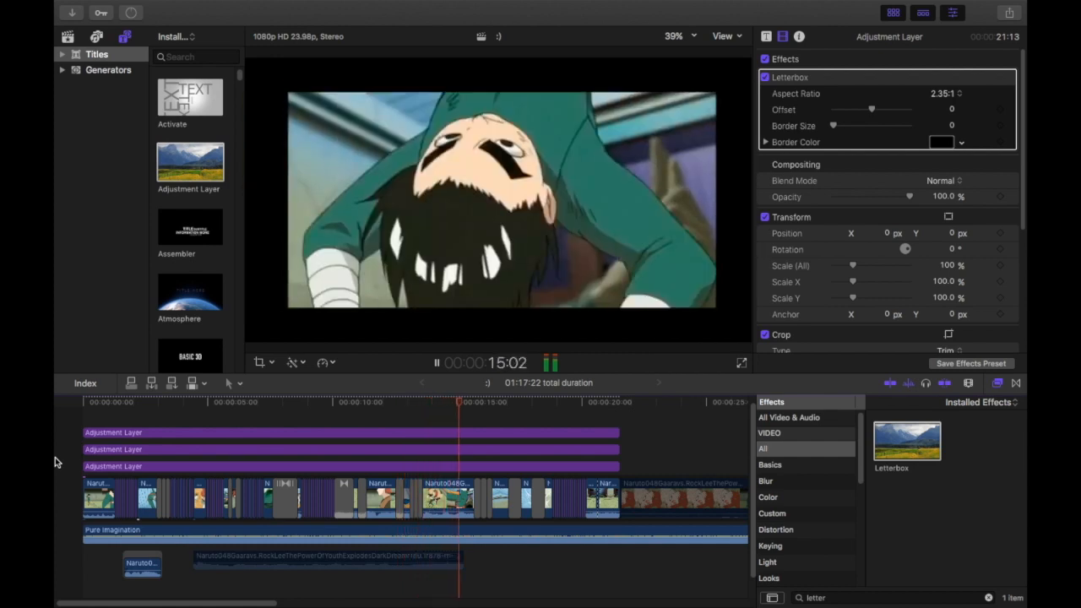
pyautogui.press('space')
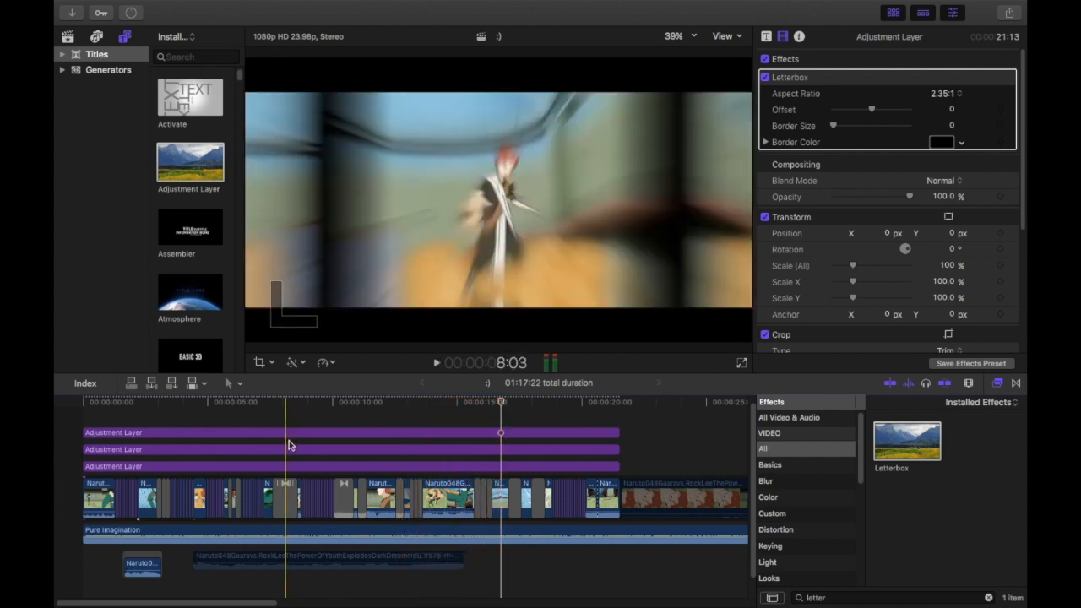
# Move the empty middle adjustment layer beneath the Handheld layer and apply the mLut by motionVFX effect to it.
pyautogui.click(290, 451)
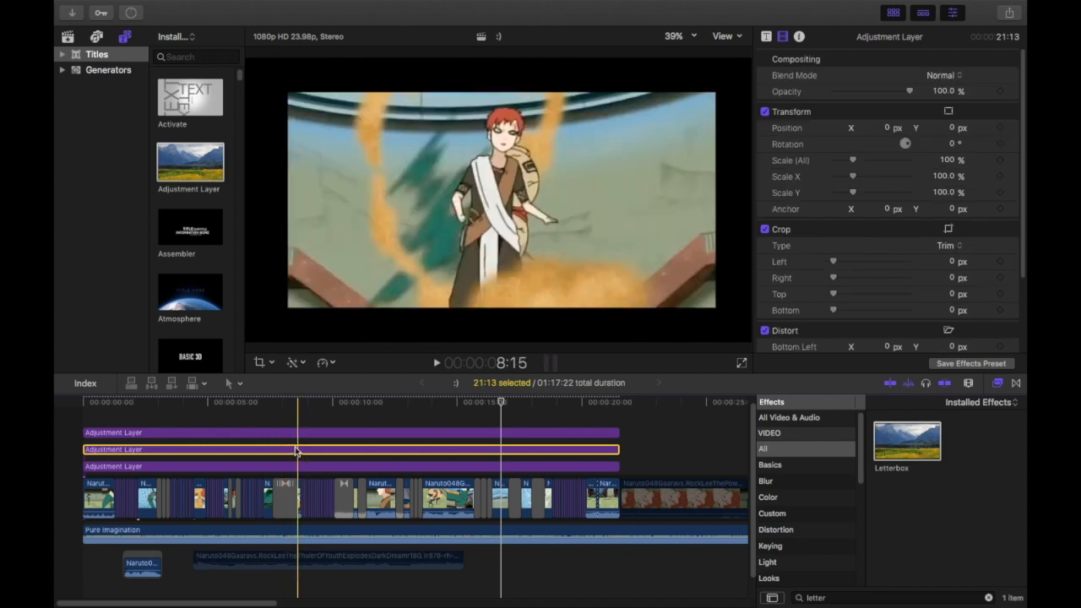
pyautogui.moveTo(300, 457); pyautogui.dragTo(318, 471)
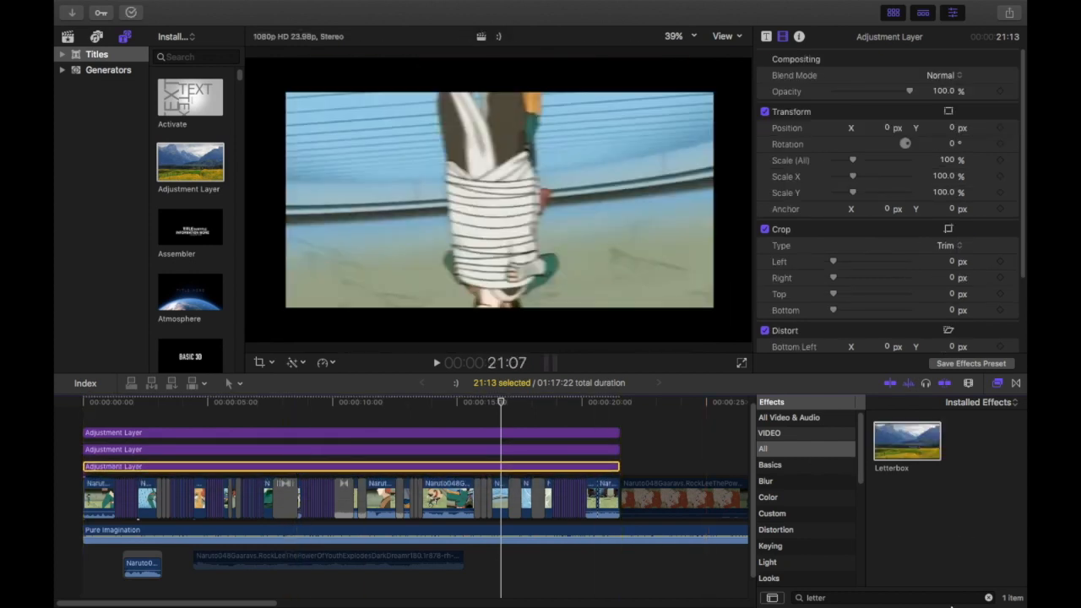
pyautogui.scroll(-5, 797, 502)
pyautogui.click(790, 527)
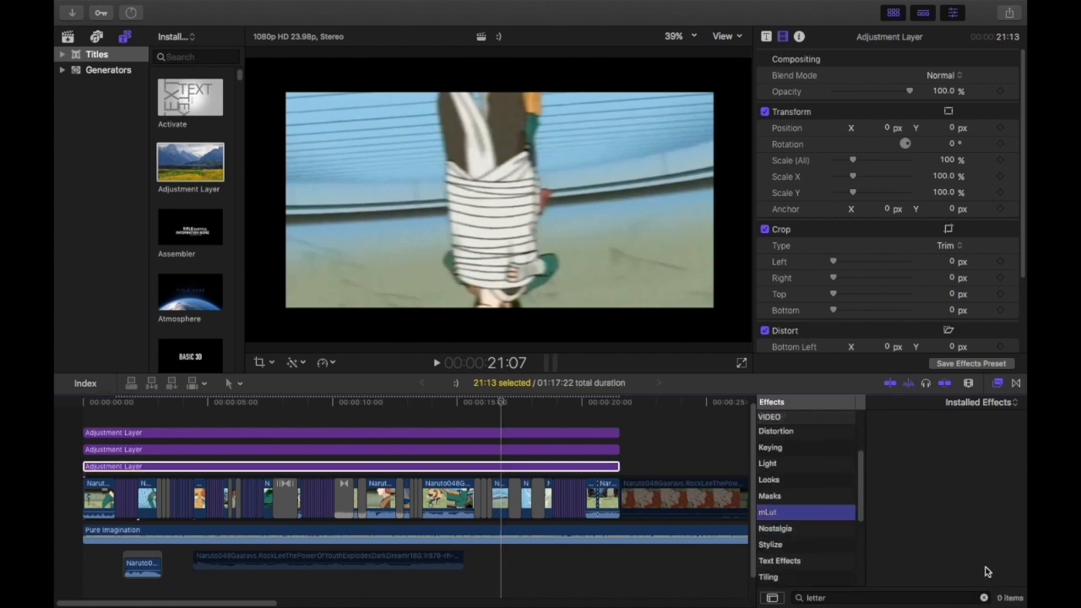
pyautogui.click(983, 598)
pyautogui.moveTo(900, 457); pyautogui.dragTo(576, 468)
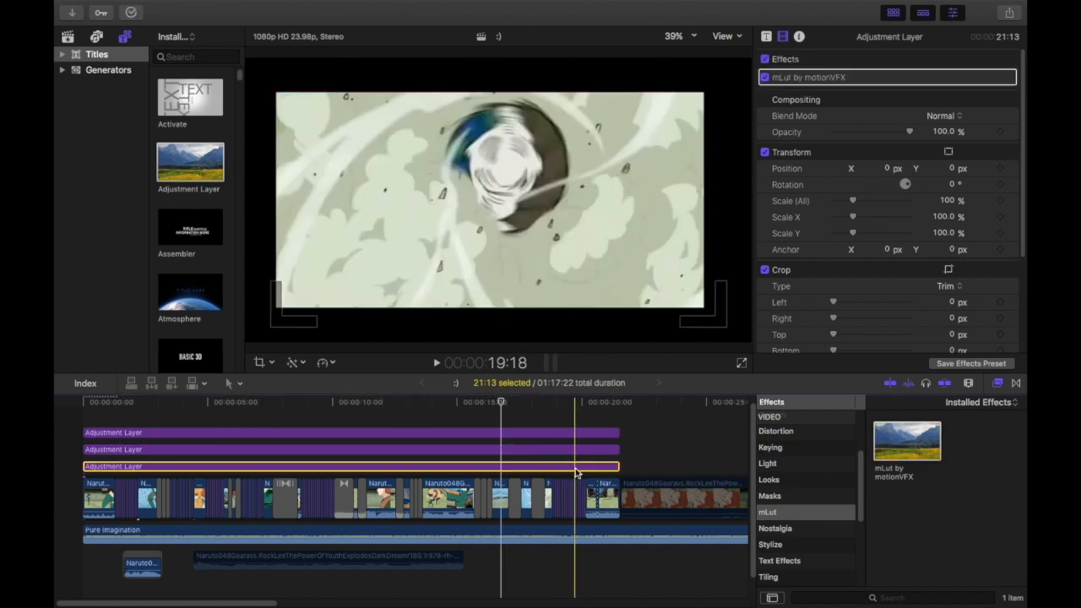
# Open the mLut Library and try the free Badlands, Frontier and Dramatic LUTs on the lowest adjustment layer.
pyautogui.click(901, 105)
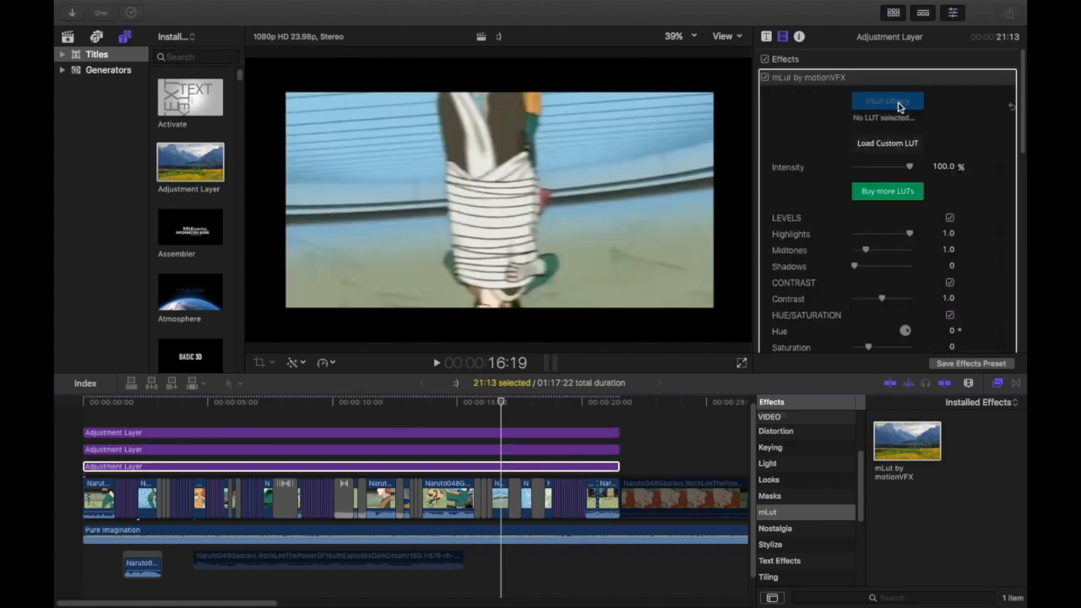
pyautogui.moveTo(692, 44); pyautogui.dragTo(879, 105)
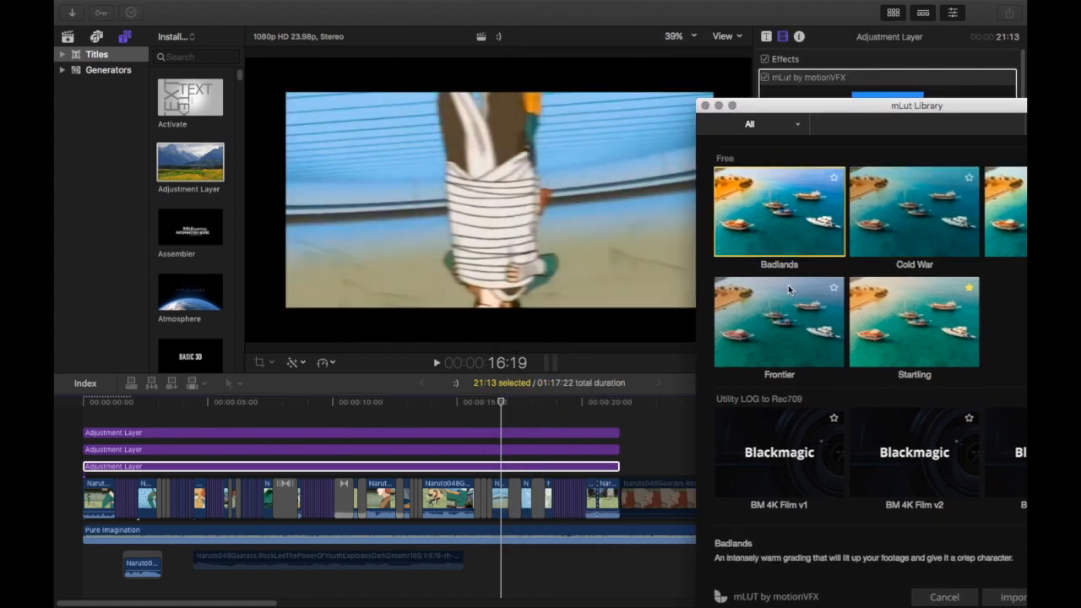
pyautogui.click(791, 295)
pyautogui.moveTo(839, 112); pyautogui.dragTo(691, 167)
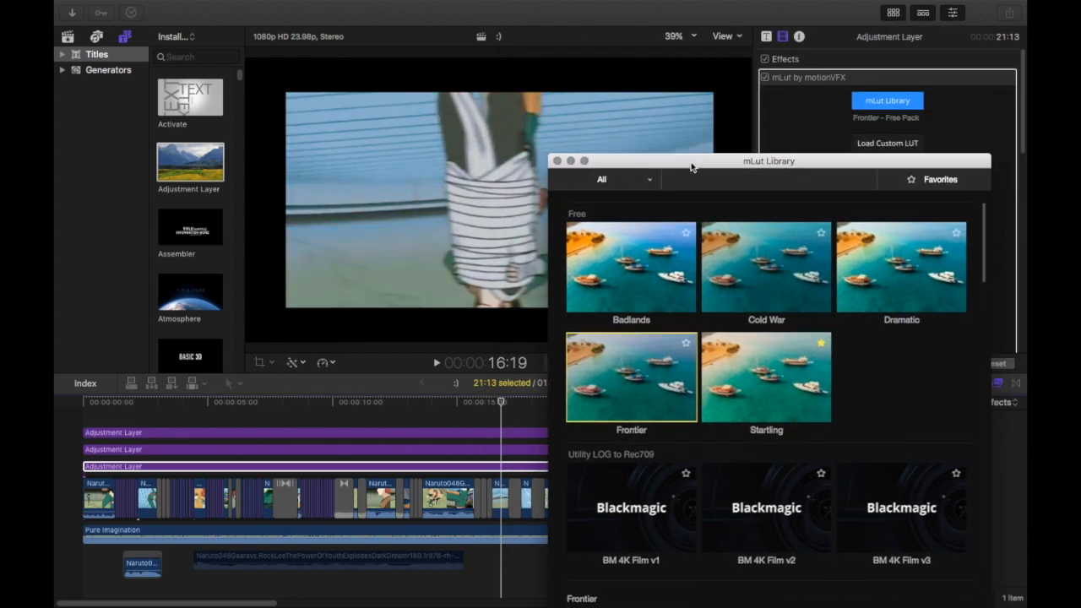
pyautogui.click(889, 267)
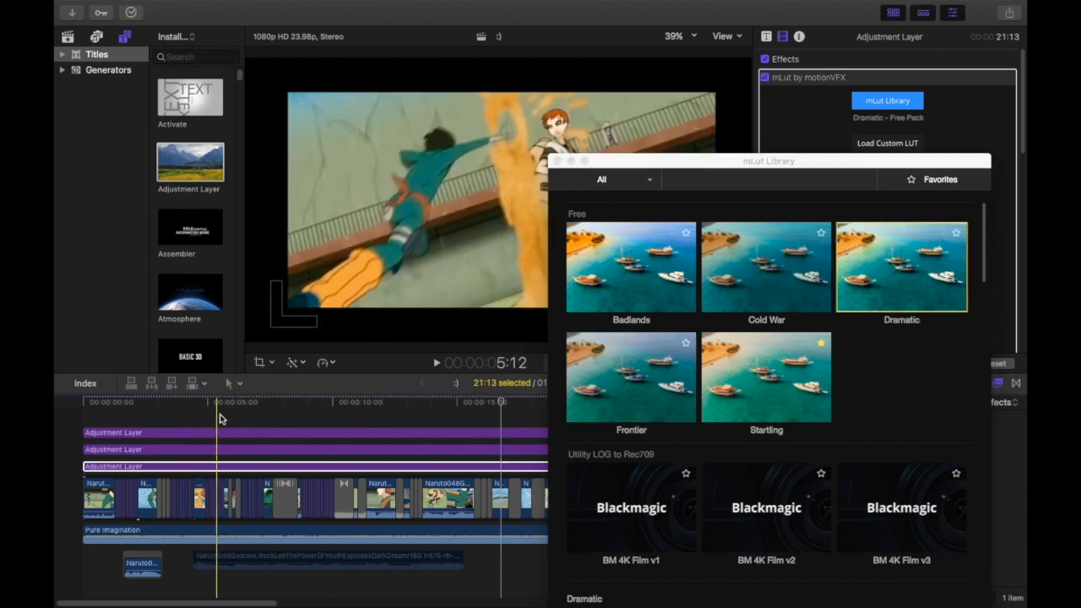
# Park the playhead on the fight shot at 4:23 and compare the Badlands, Cold War, Frontier, Startling and Dramatic LUTs.
pyautogui.click(193, 419)
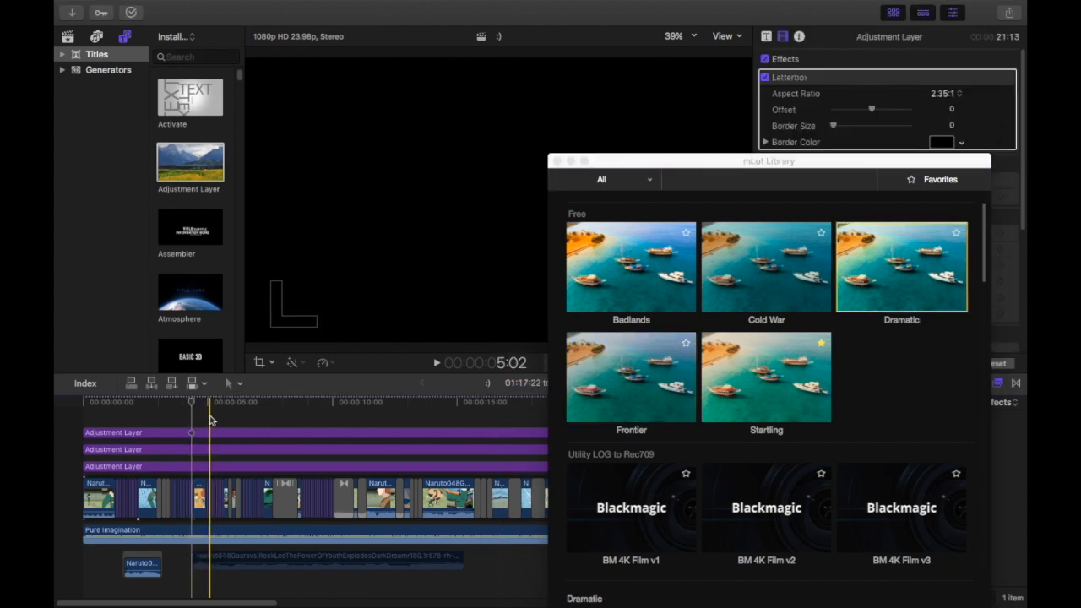
pyautogui.click(208, 421)
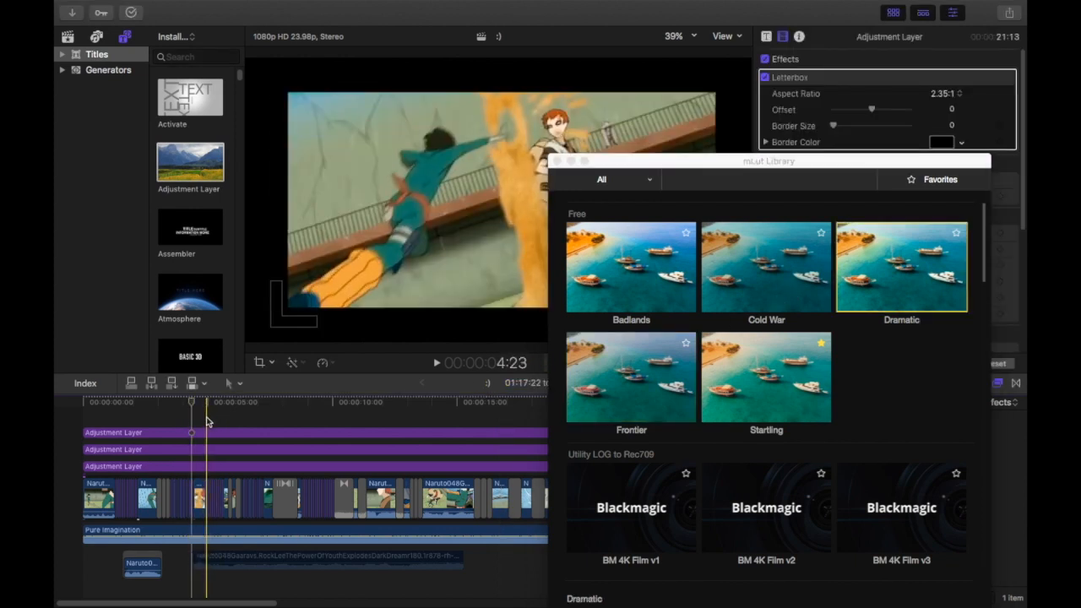
pyautogui.click(661, 251)
pyautogui.moveTo(702, 180); pyautogui.dragTo(772, 196)
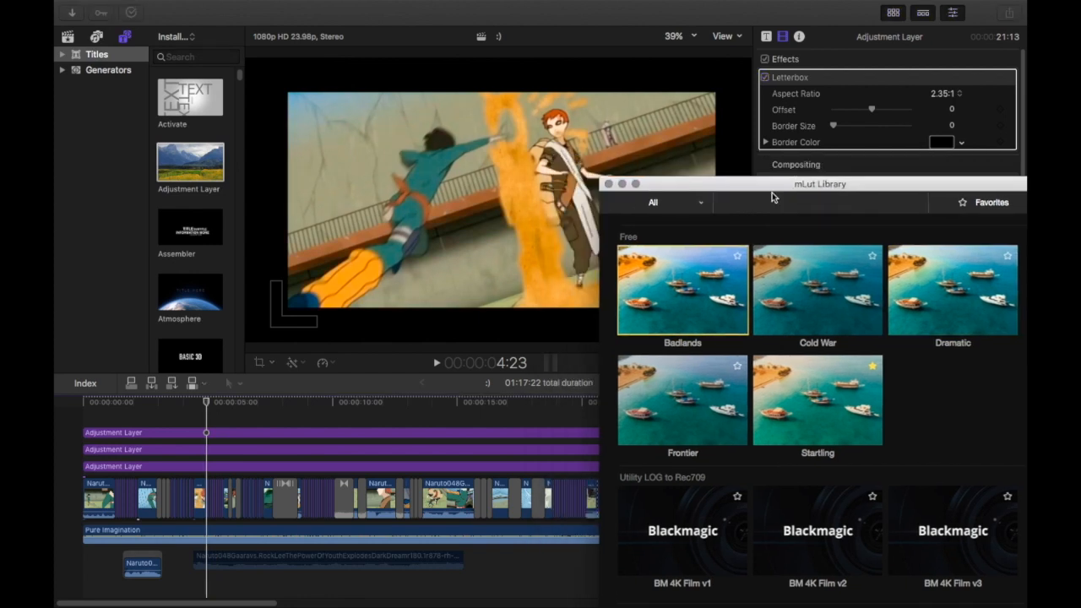
pyautogui.click(802, 317)
pyautogui.click(709, 385)
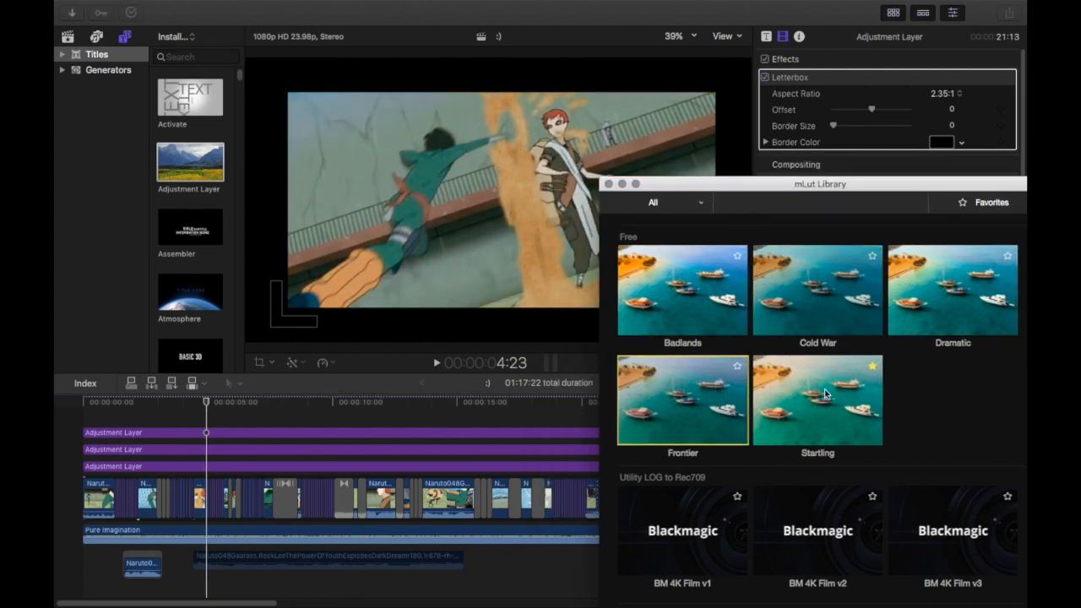
pyautogui.click(817, 398)
pyautogui.click(954, 297)
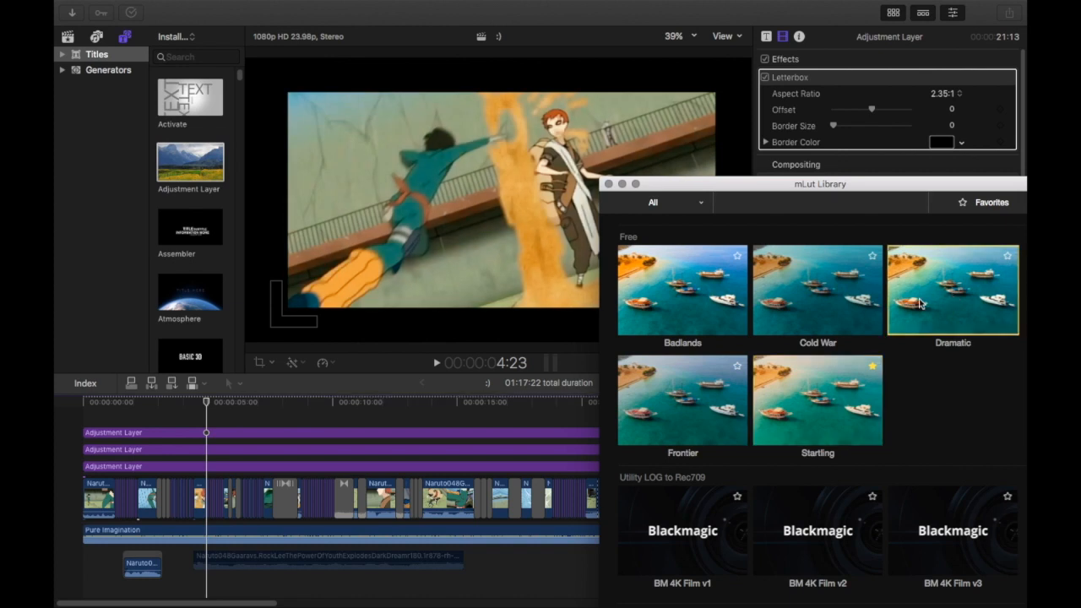
# Preview the edit from the start with the Frontier LUT and switch the grade to Startling.
pyautogui.click(698, 445)
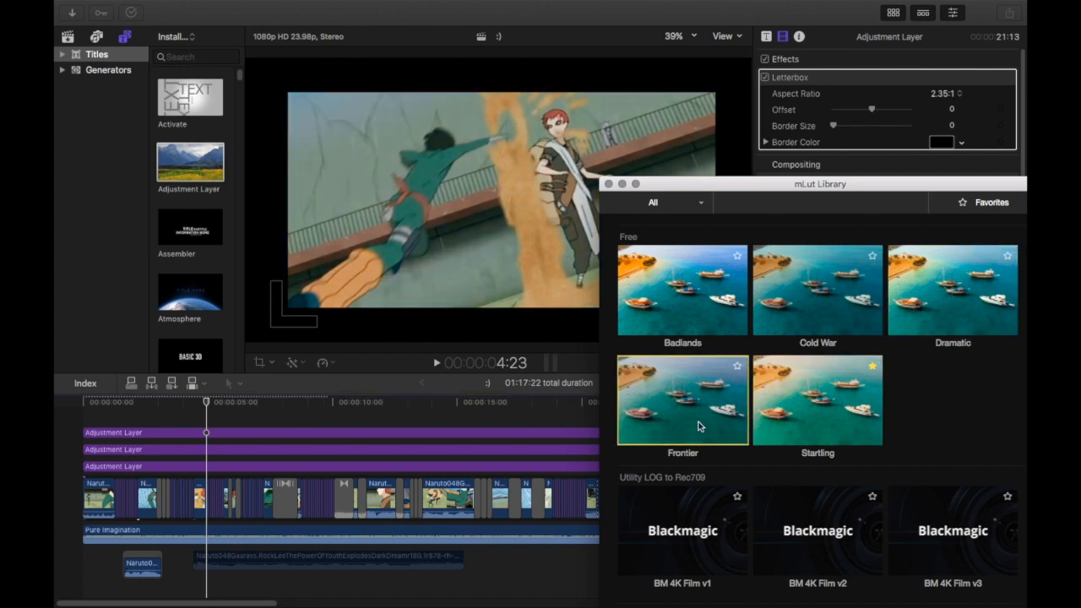
pyautogui.click(55, 513)
pyautogui.press('space')
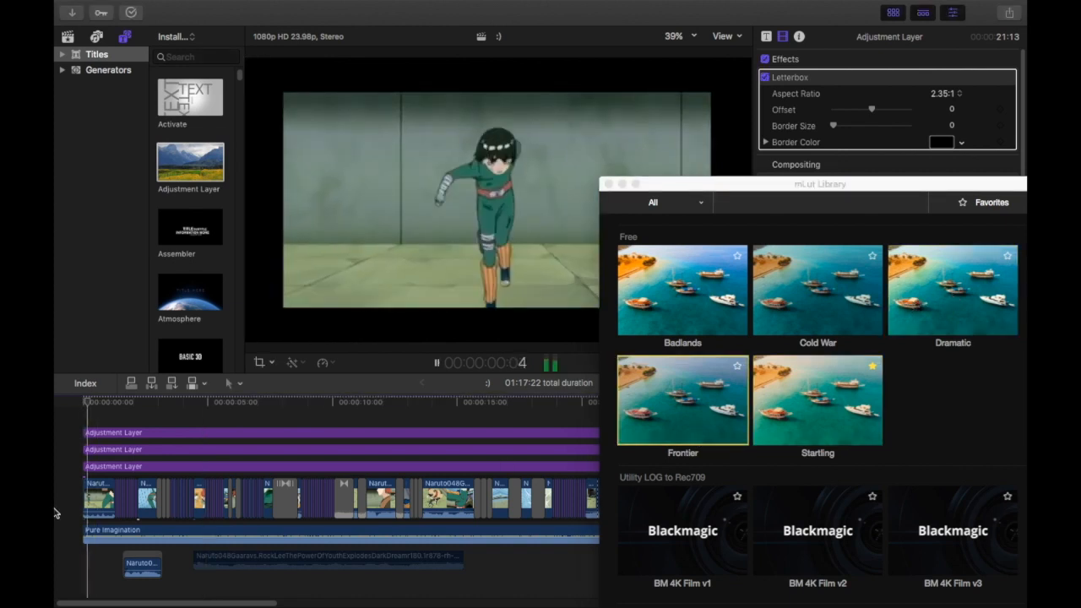
pyautogui.click(816, 411)
pyautogui.click(819, 408)
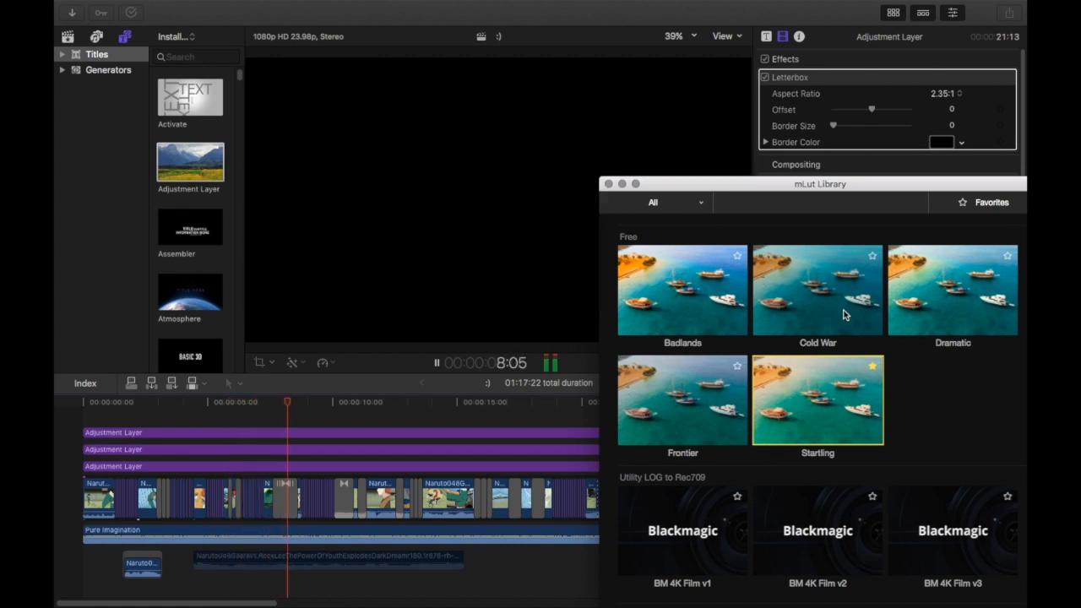
# Compare the free Cold War, Dramatic and Badlands LUTs on the edit during playback, and stop the preview.
pyautogui.click(839, 307)
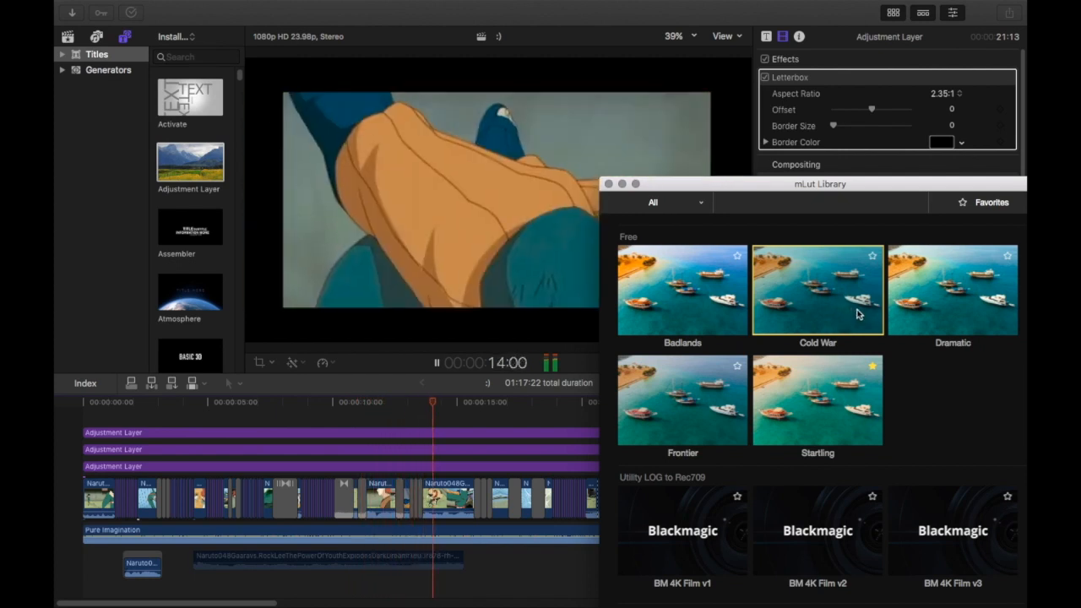
pyautogui.click(916, 300)
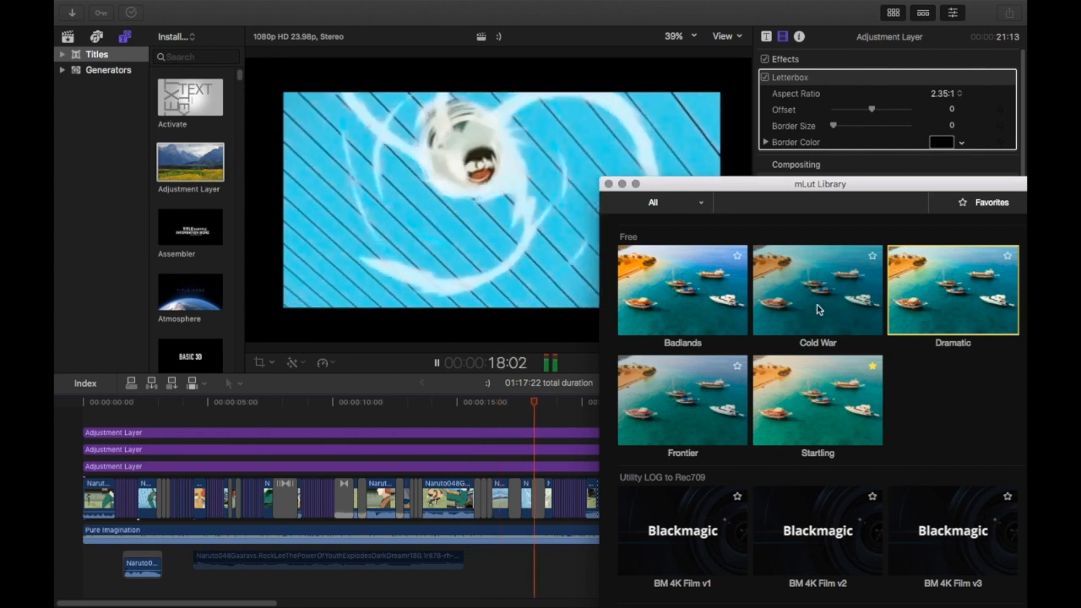
pyautogui.click(716, 312)
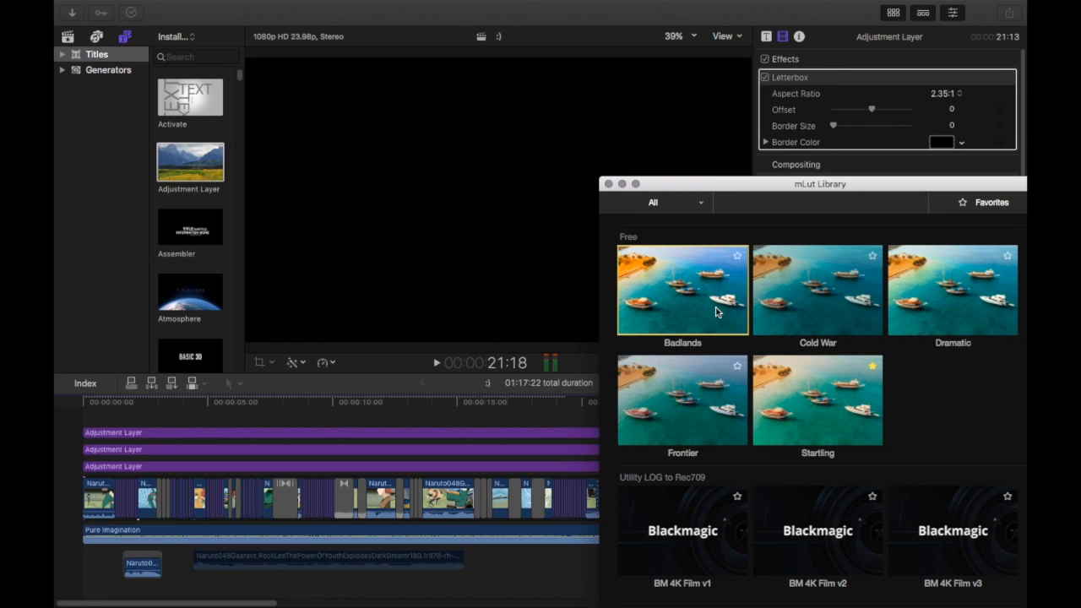
pyautogui.press('space')
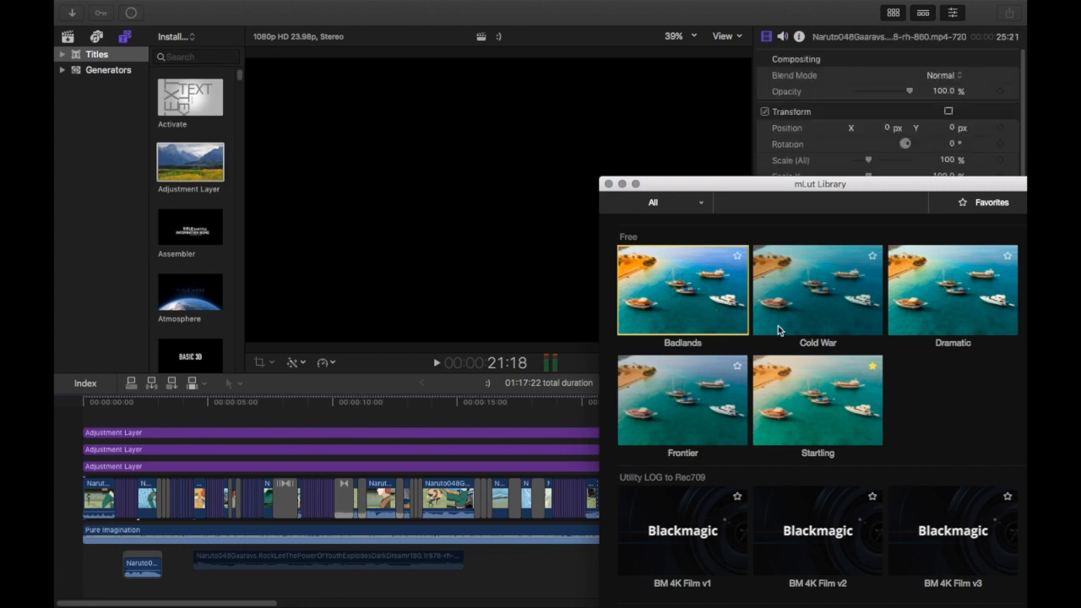
pyautogui.click(459, 485)
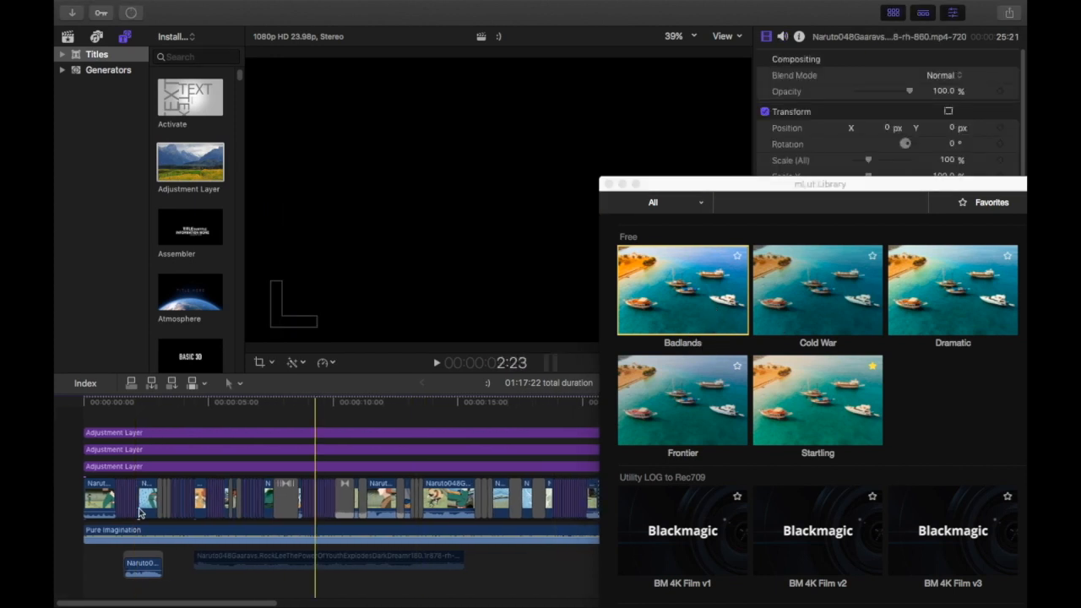
# Choose the Startling LUT as the final grade and confirm the choice in the mLut Library.
pyautogui.click(852, 406)
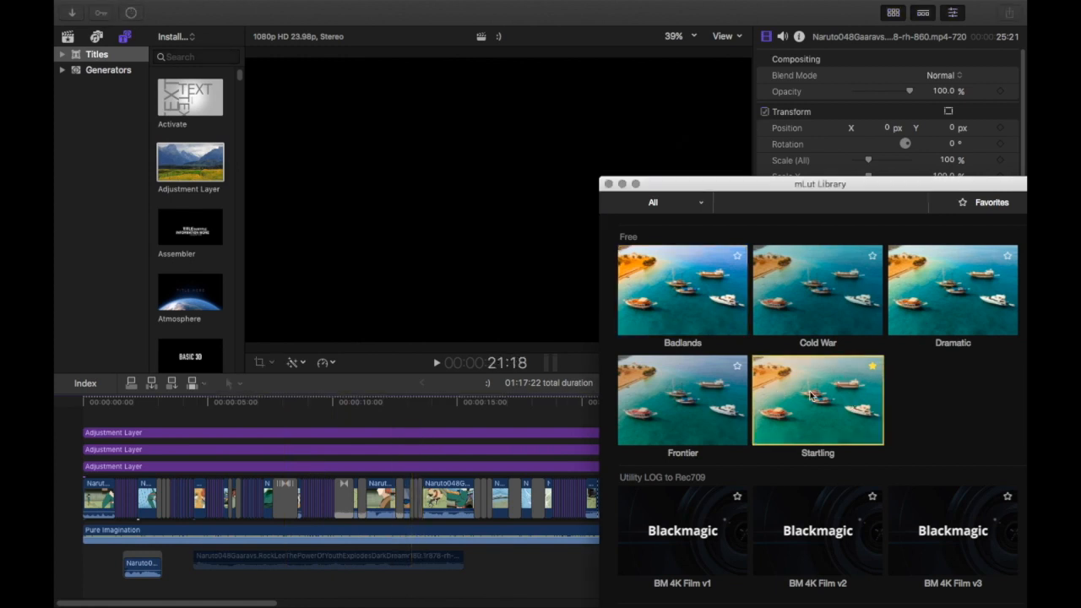
pyautogui.moveTo(855, 175); pyautogui.dragTo(729, 4)
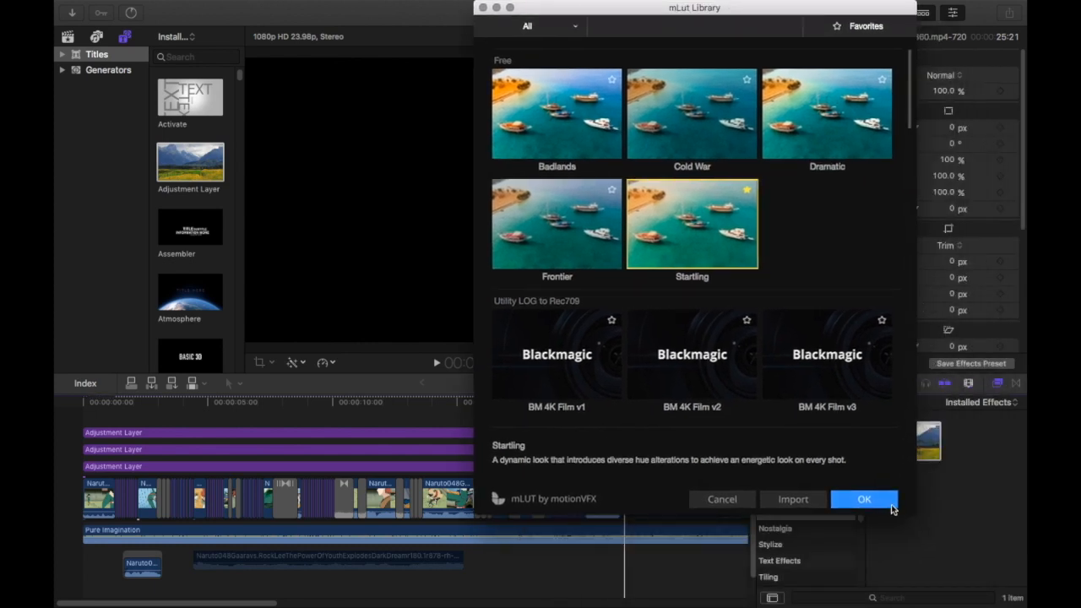
pyautogui.click(865, 500)
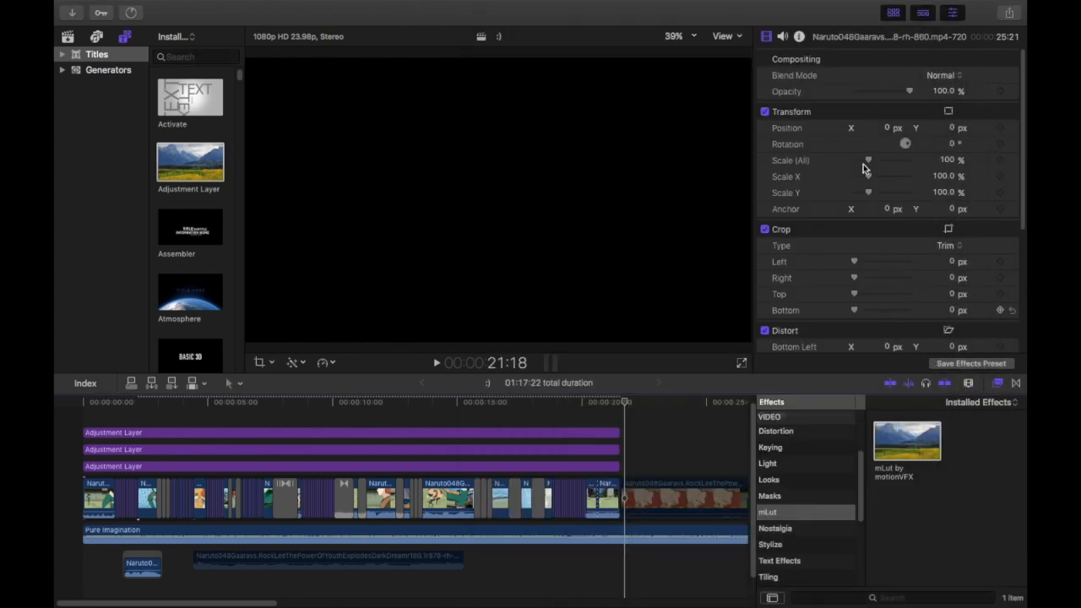
# Play the graded edit from the beginning to its end to review the complete result.
pyautogui.press('Home')
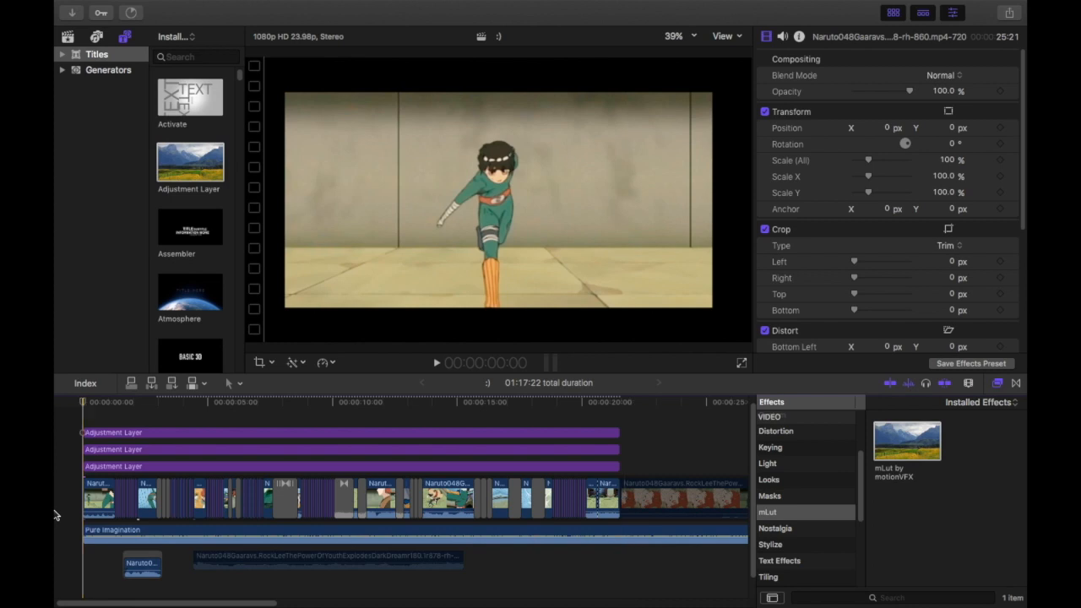
pyautogui.press('space')
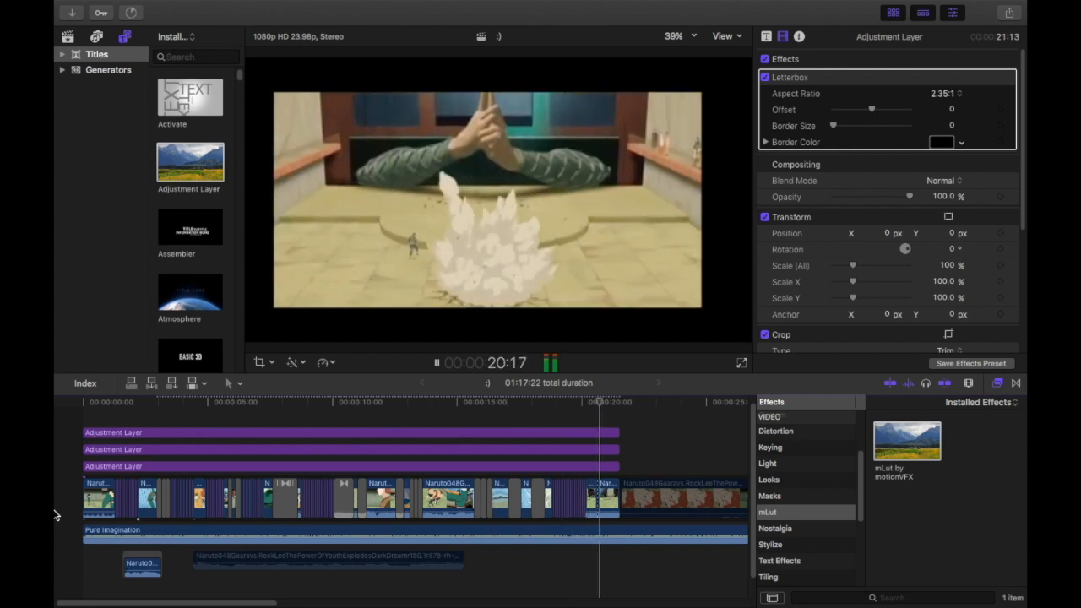
pyautogui.press('space')
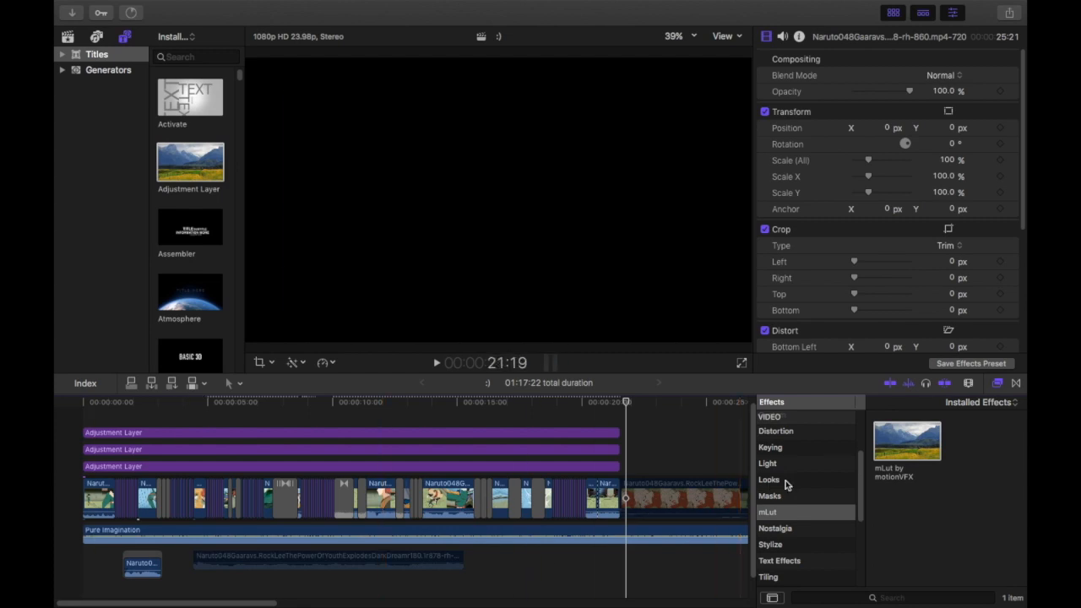
pyautogui.scroll(4, 809, 506)
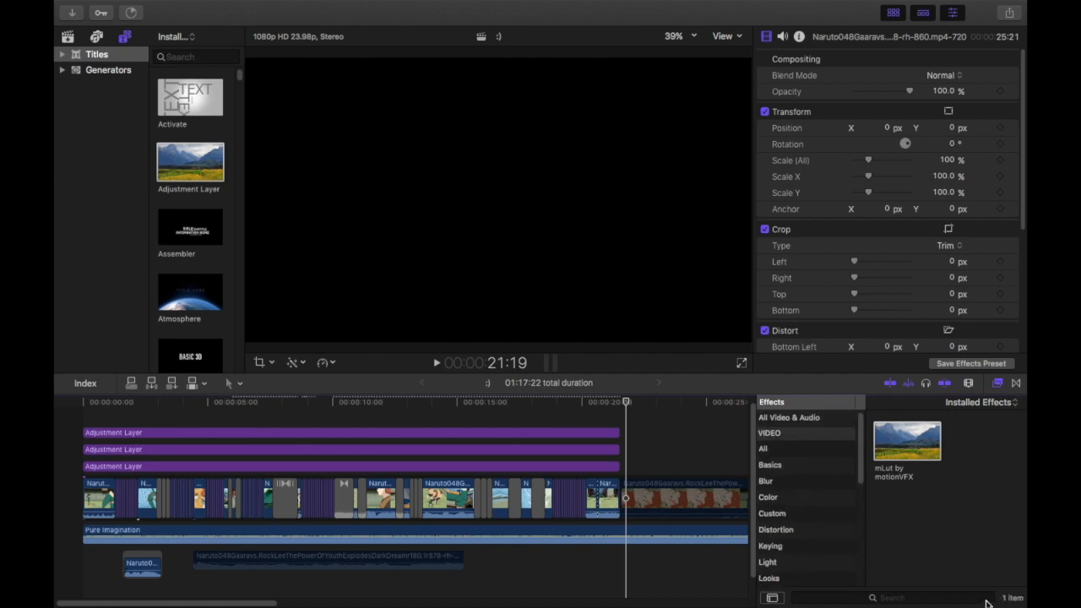
pyautogui.scroll(-1, 823, 492)
pyautogui.click(824, 441)
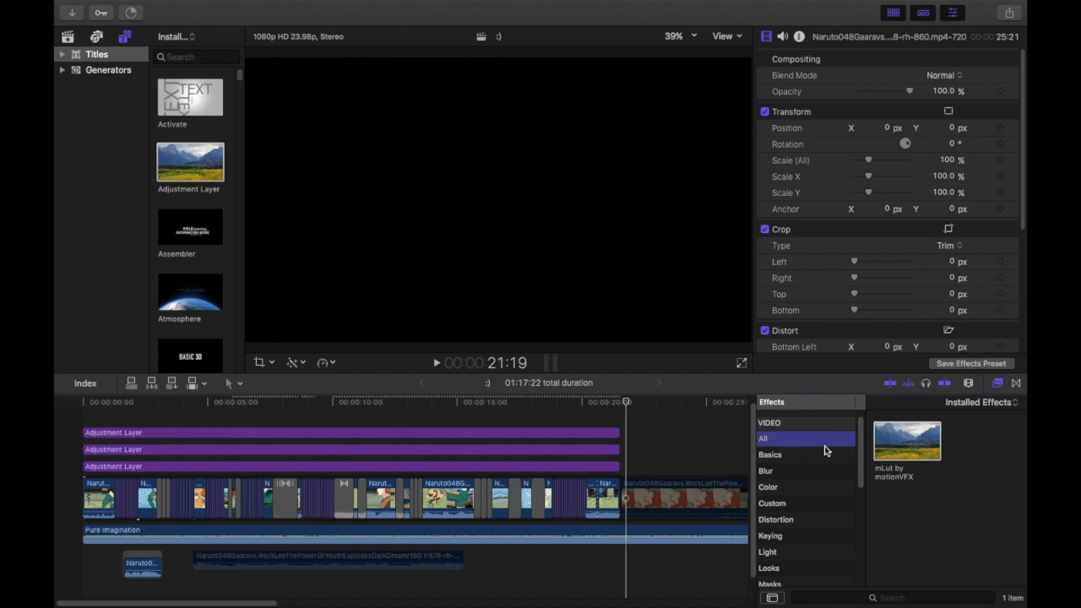
pyautogui.scroll(-1, 1005, 477)
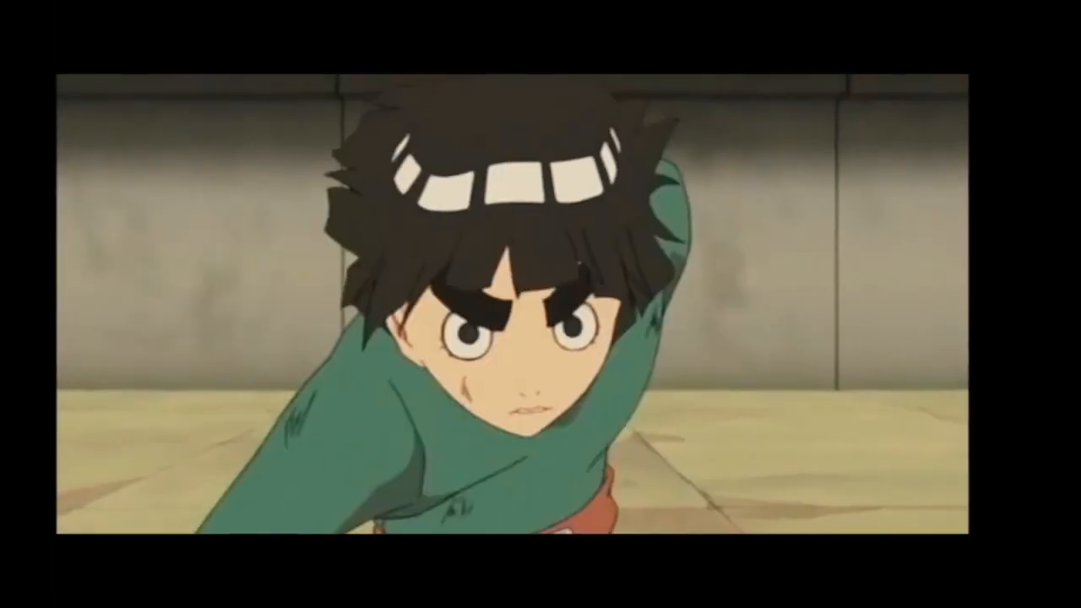